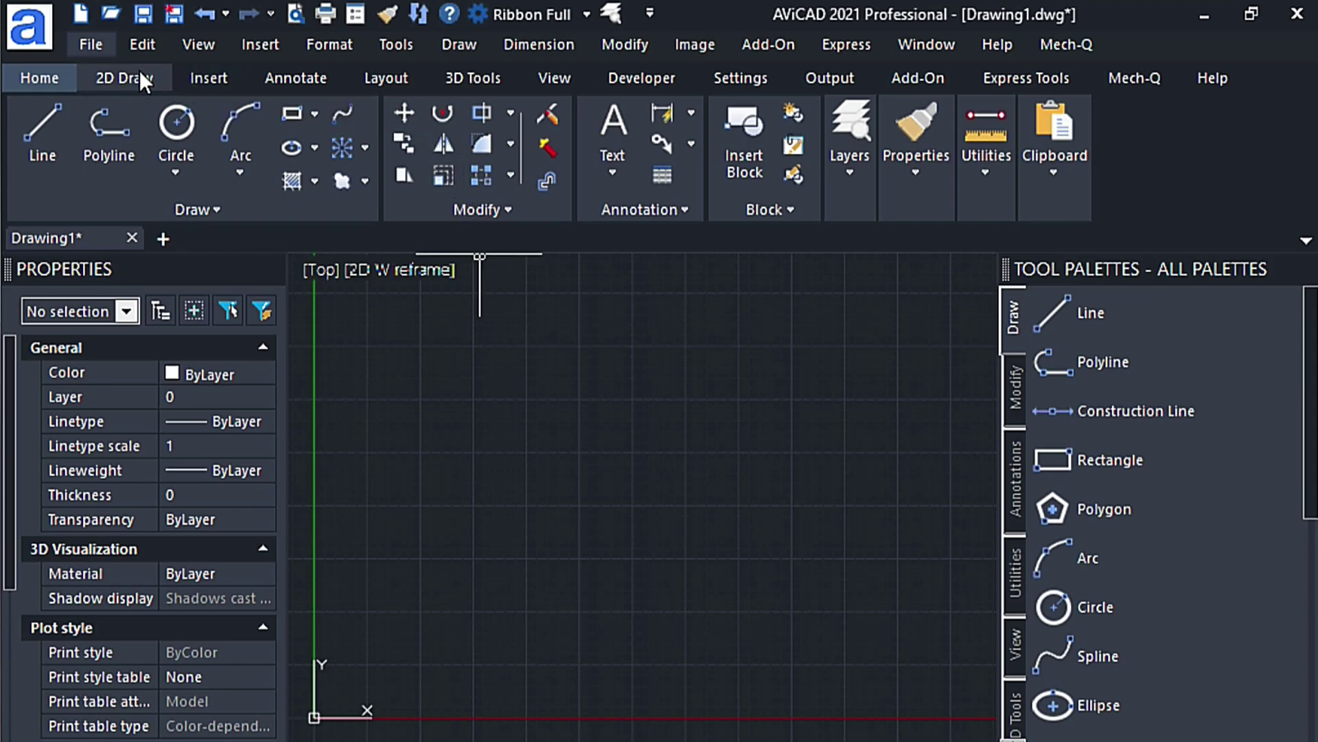
Show the Mech-Q ribbon tab with its Piping, HVAC Ducting, Structural and Mechanical panels.
left_click(1154, 74)
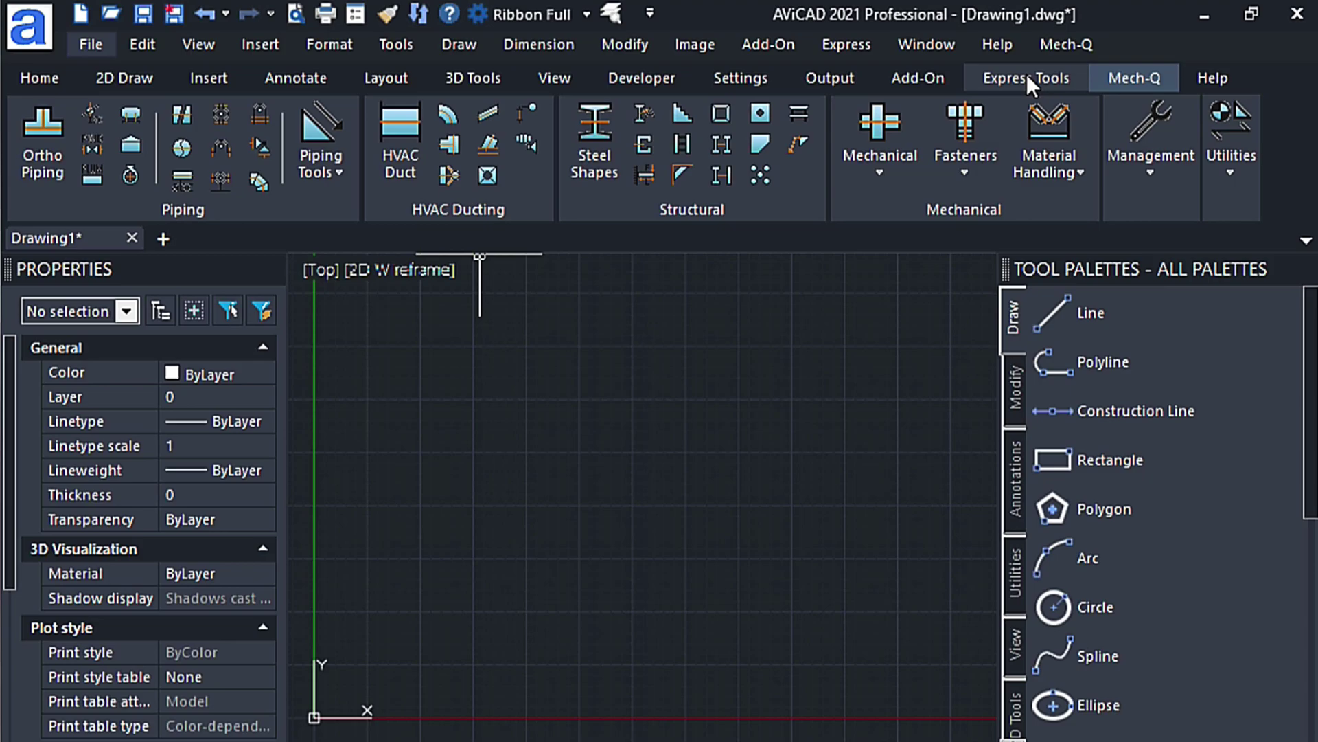
scroll(1051, 508, "down", 1)
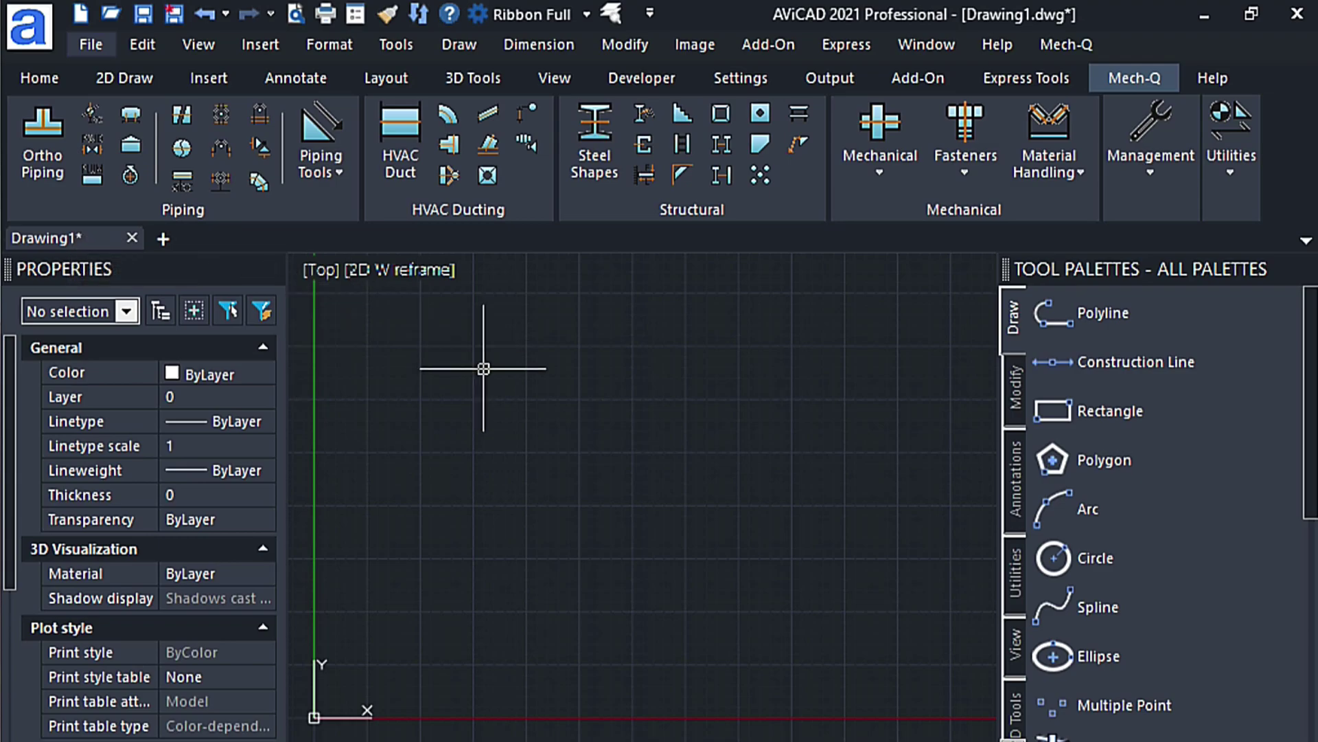
Close Drawing1 without saving and create a new drawing from the pcad.dwt template.
left_click(131, 237)
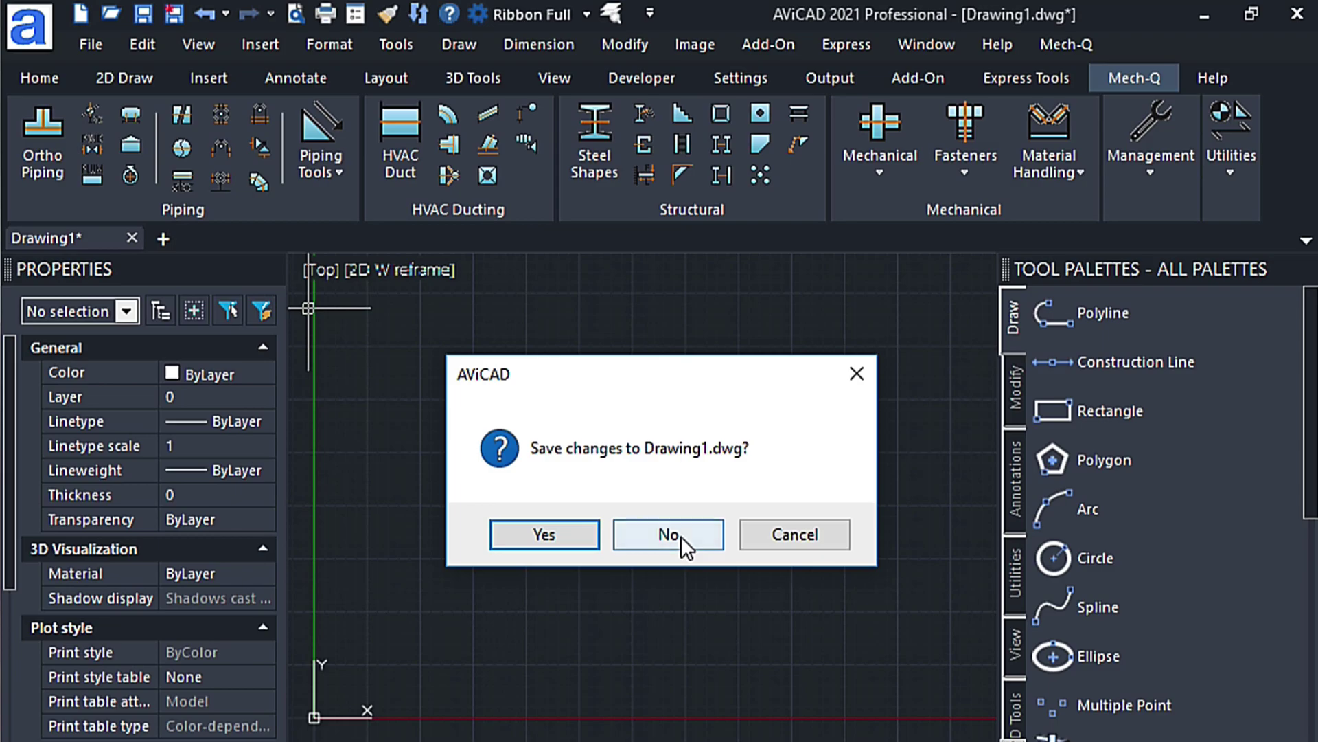
left_click(681, 536)
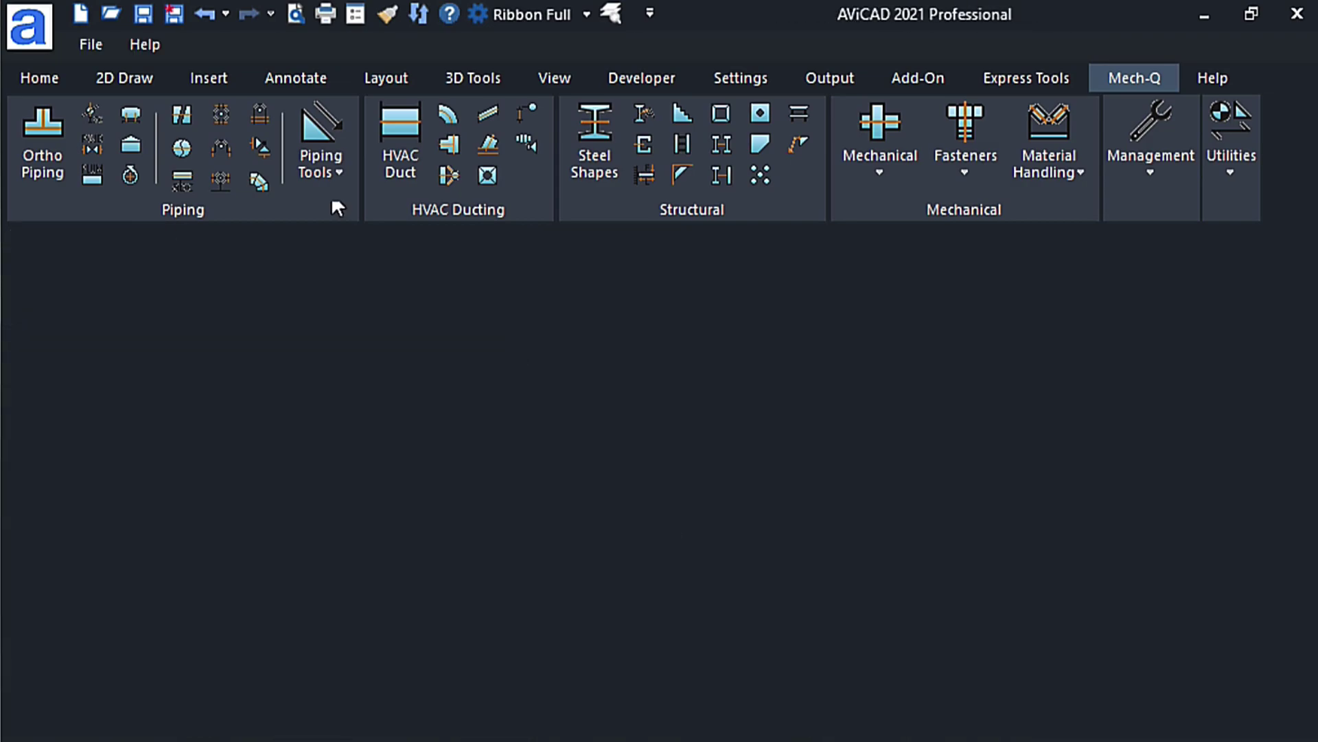
left_click(80, 14)
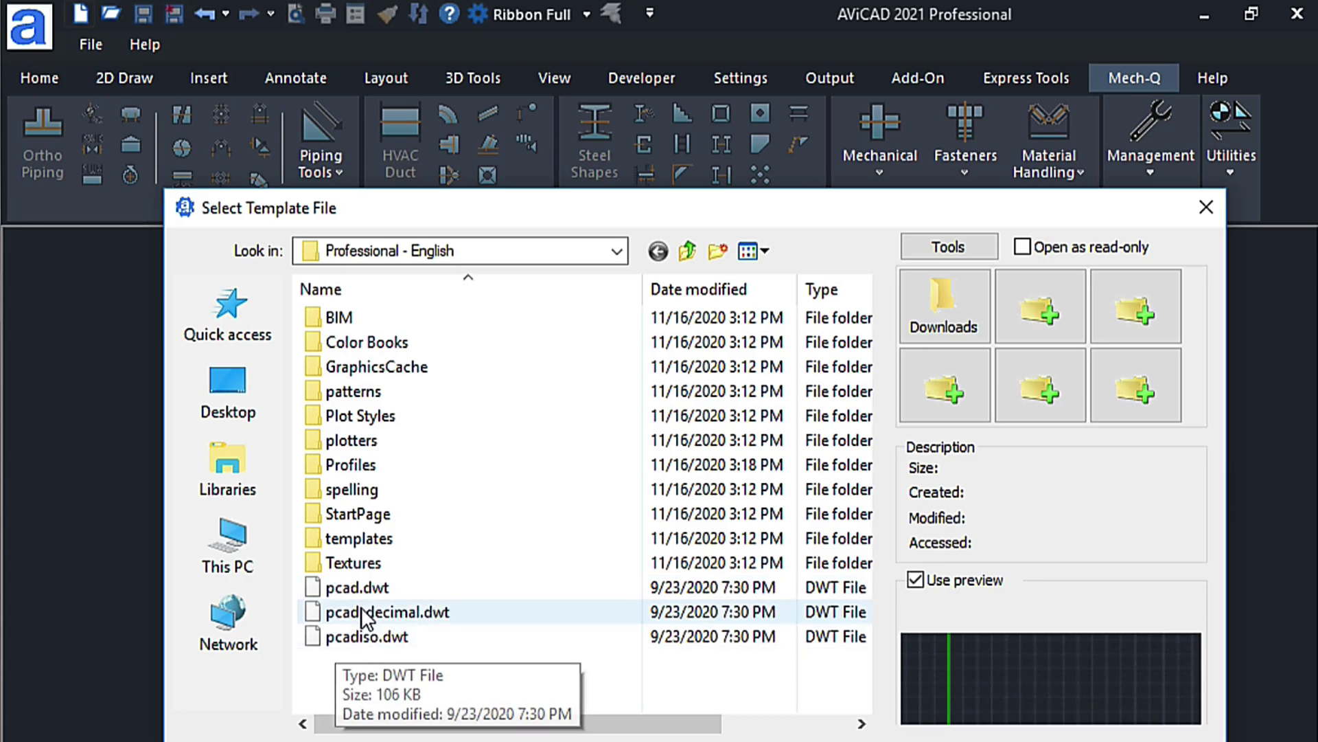
double_click(356, 586)
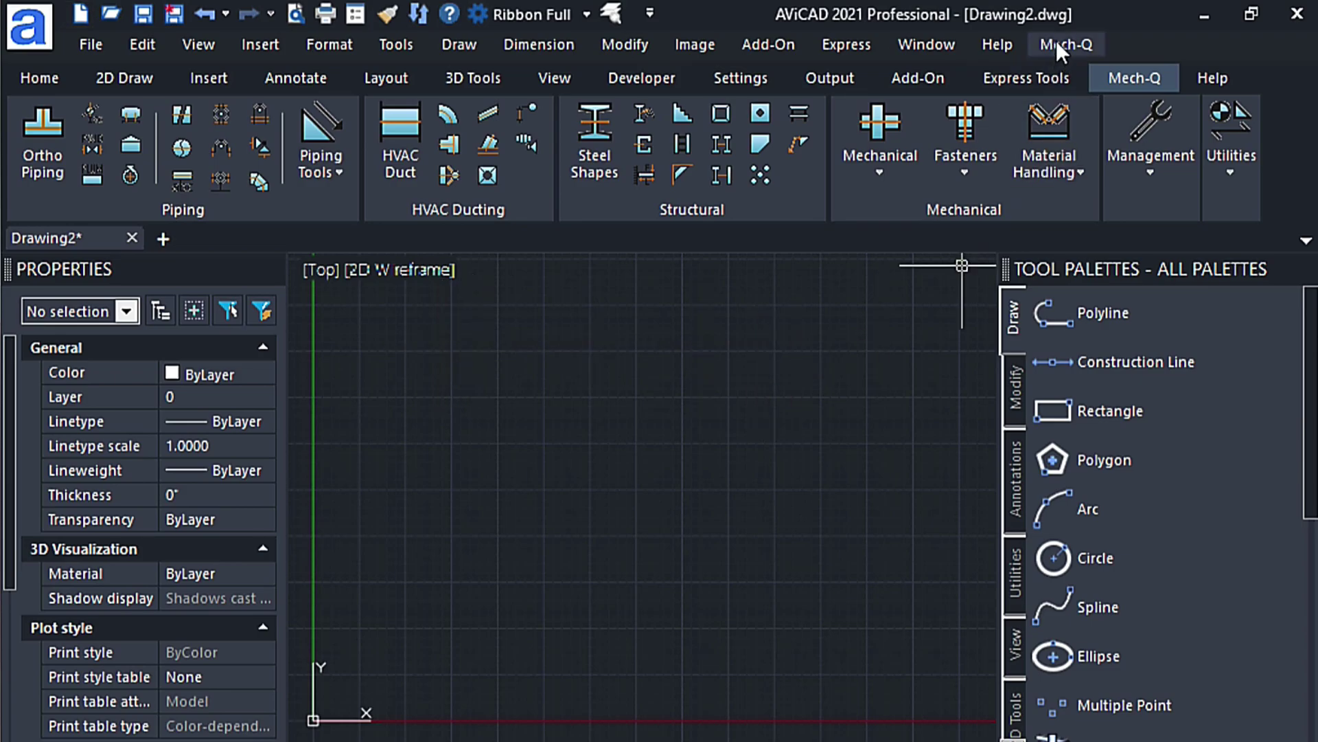
Set MENUBAR to 1 so the menu bar stays on, then view the Mech-Q menu.
type("MENU")
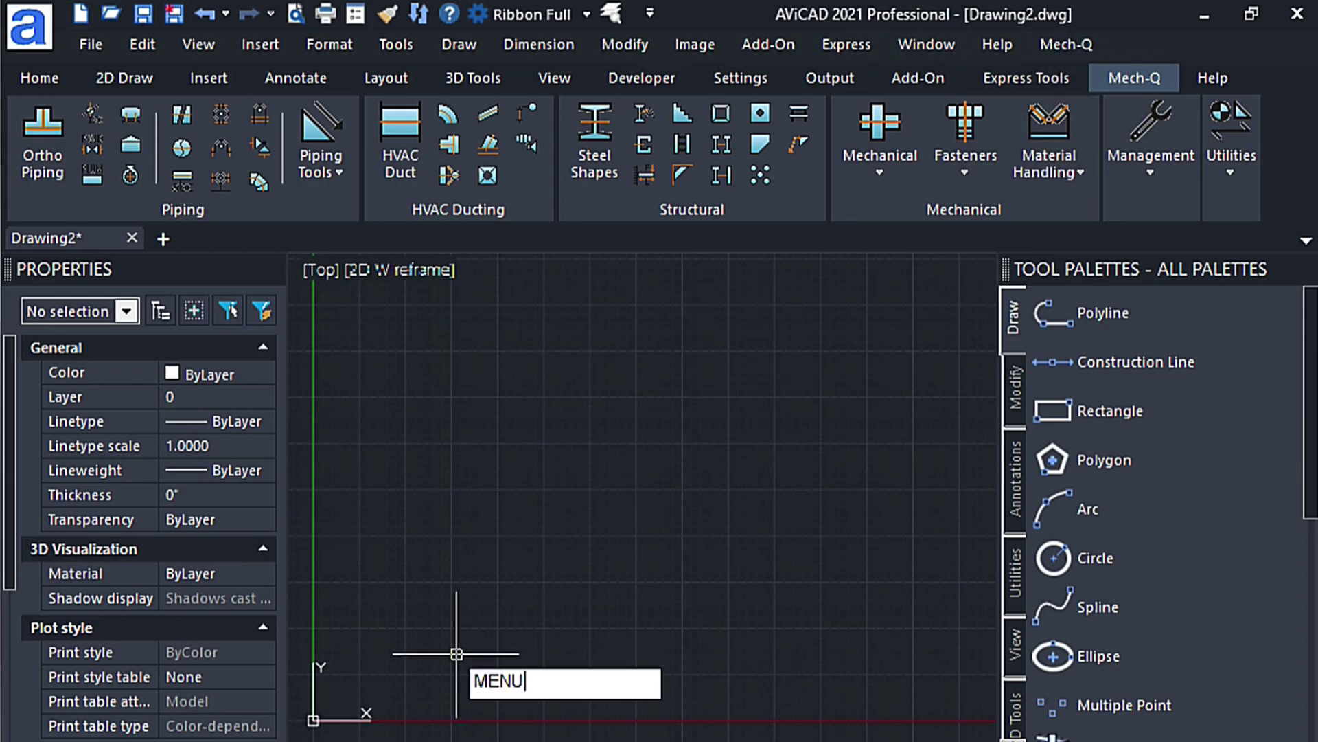
type("BAR")
key("Return")
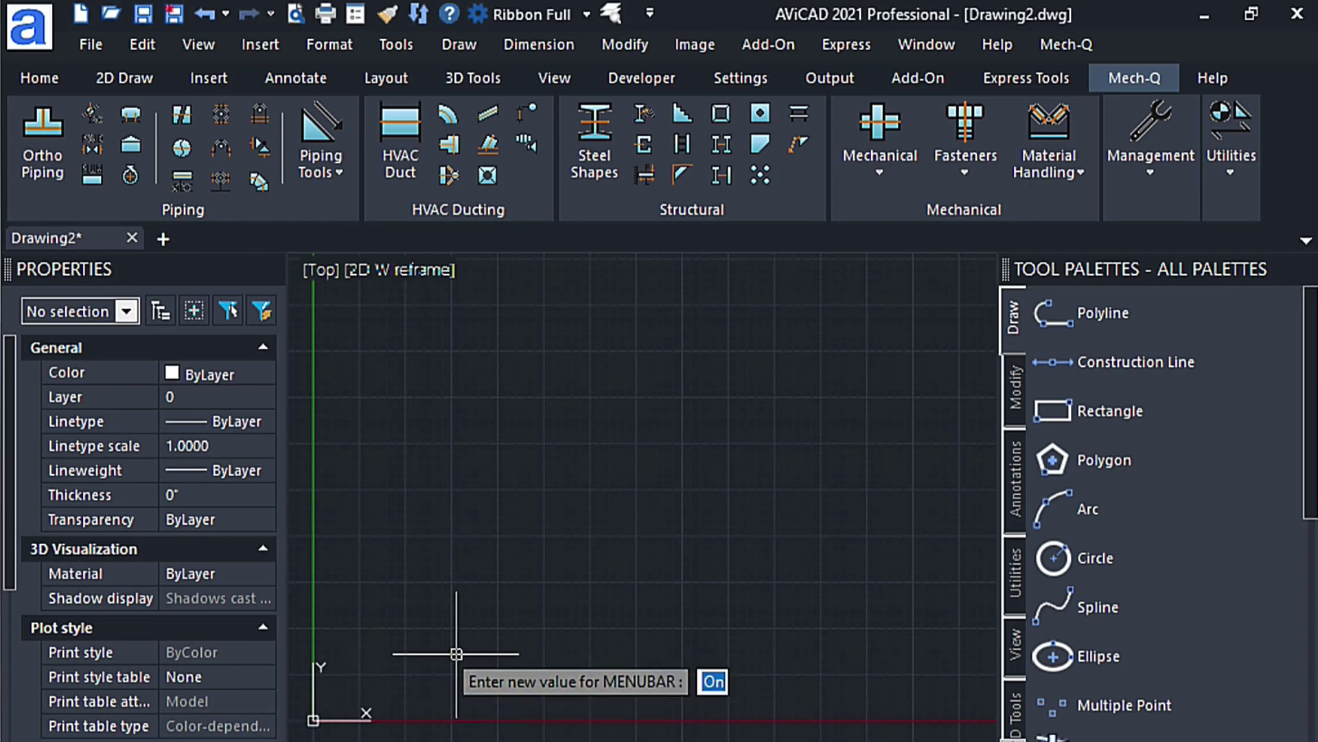
type("1")
key("Return")
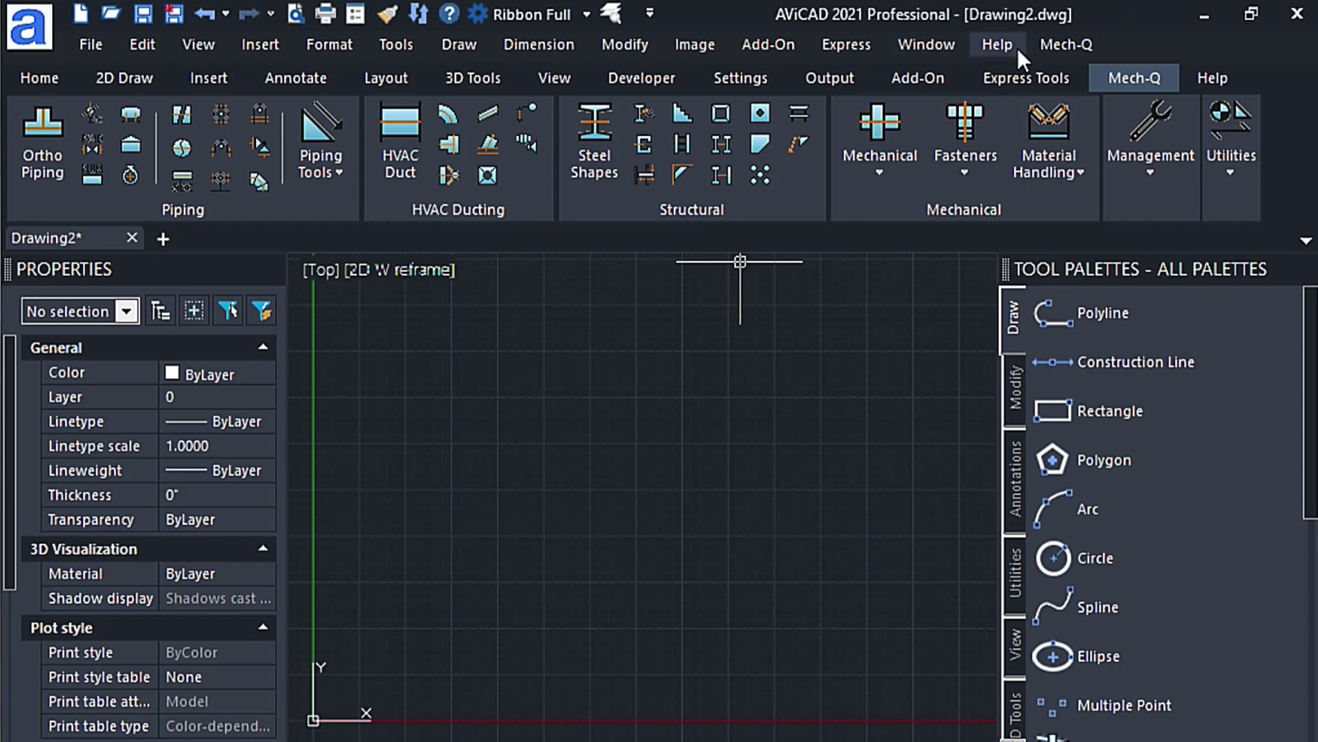
left_click(1061, 46)
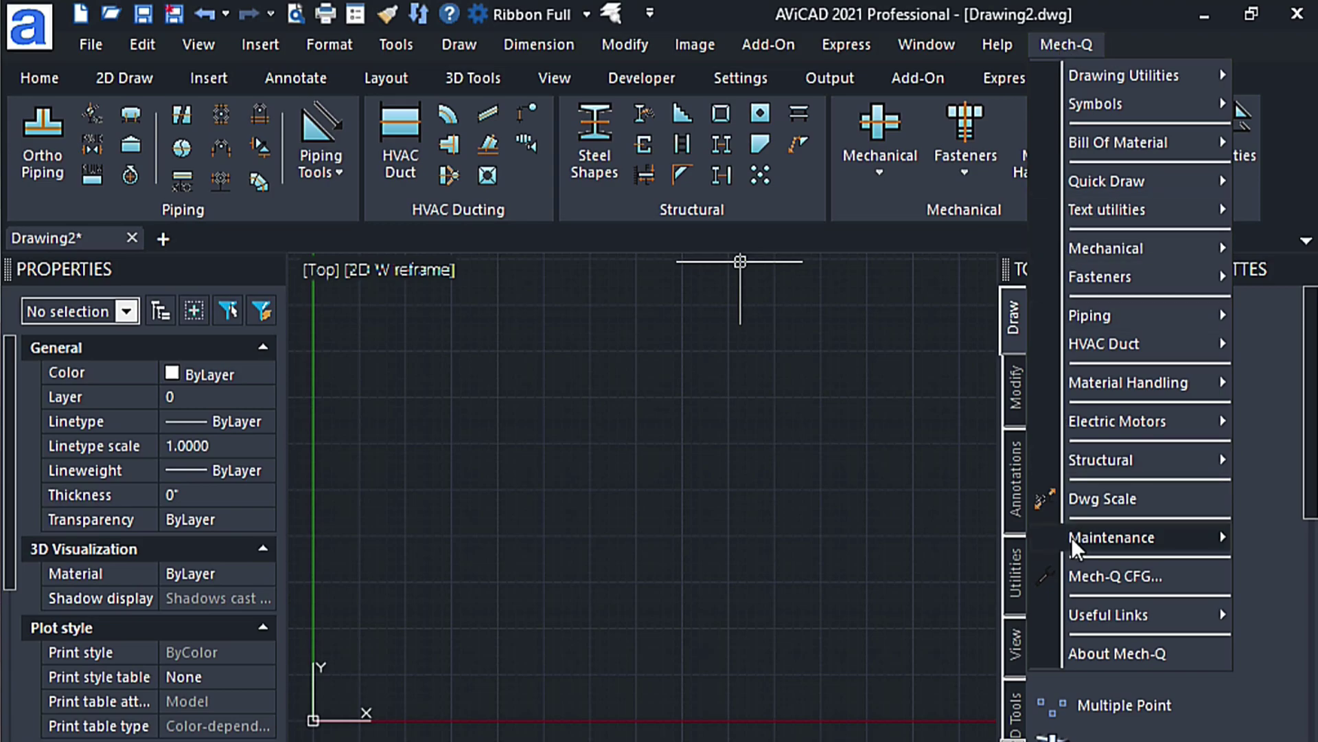
Review Mech-Q's English default units in Mech-Q CFG and exit without changes.
left_click(1093, 578)
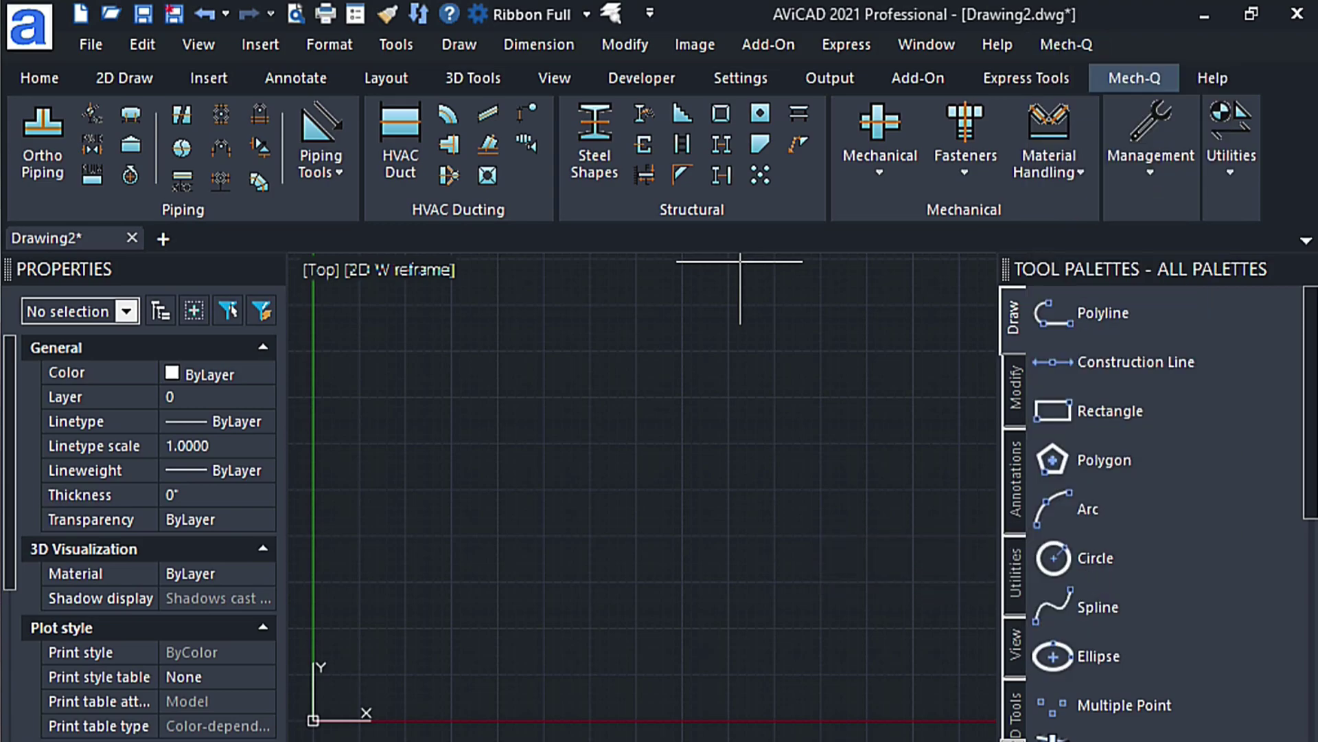
left_click(659, 405)
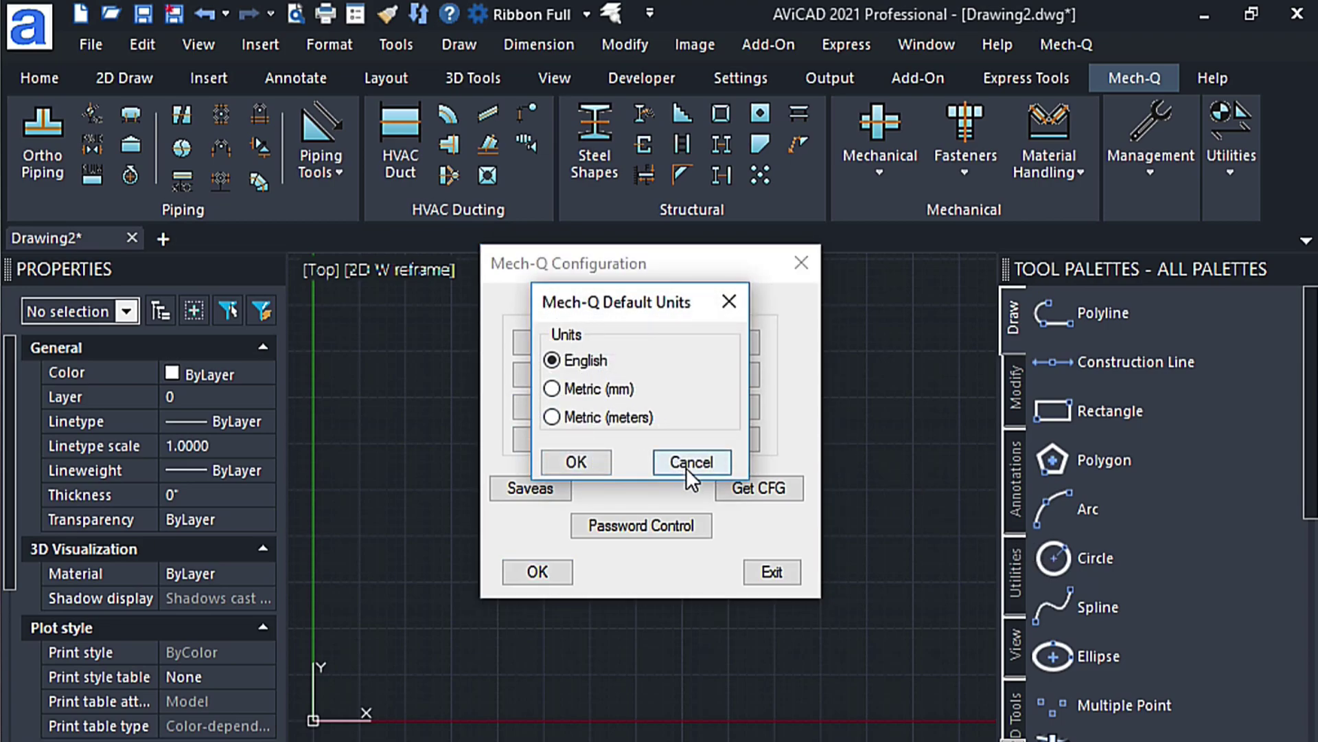
left_click(691, 460)
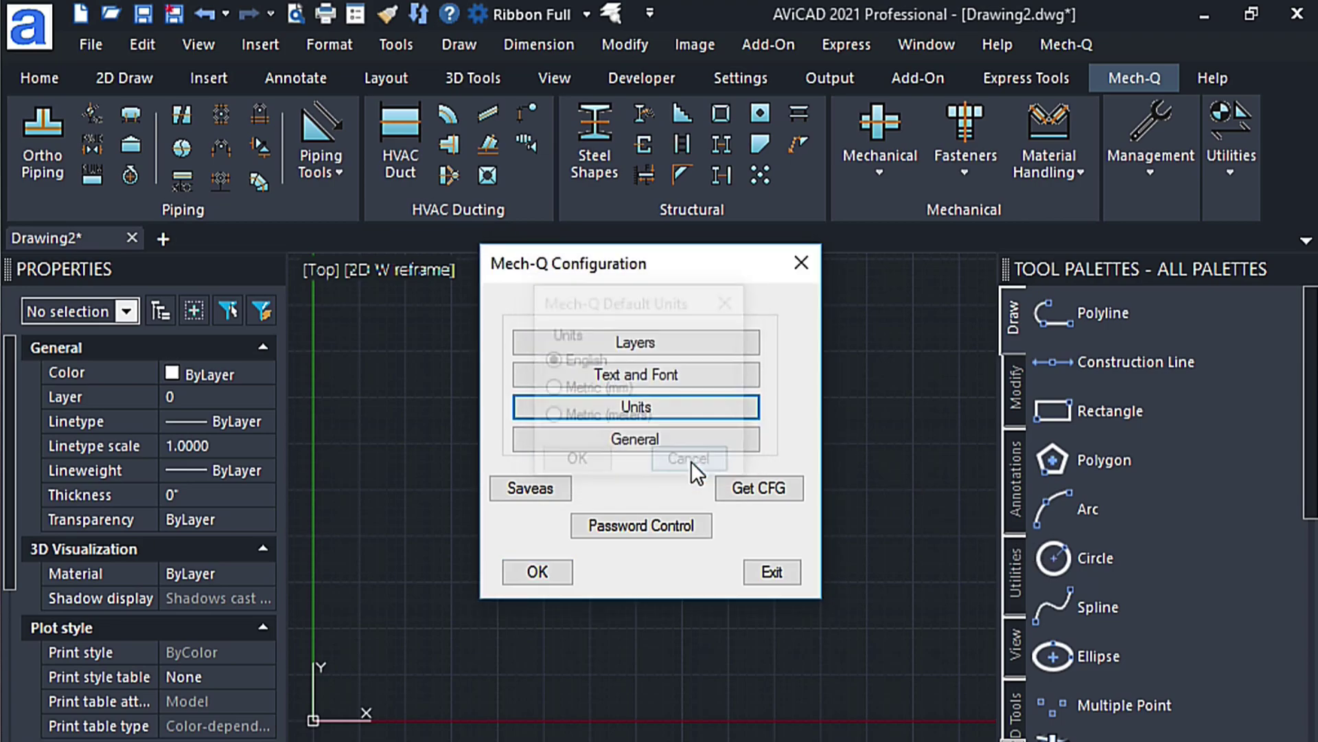
left_click(790, 576)
Confirm Mech-Q's drawing scale follows DIMSCALE (1.000) and close the Dwg Scale dialog.
left_click(1051, 41)
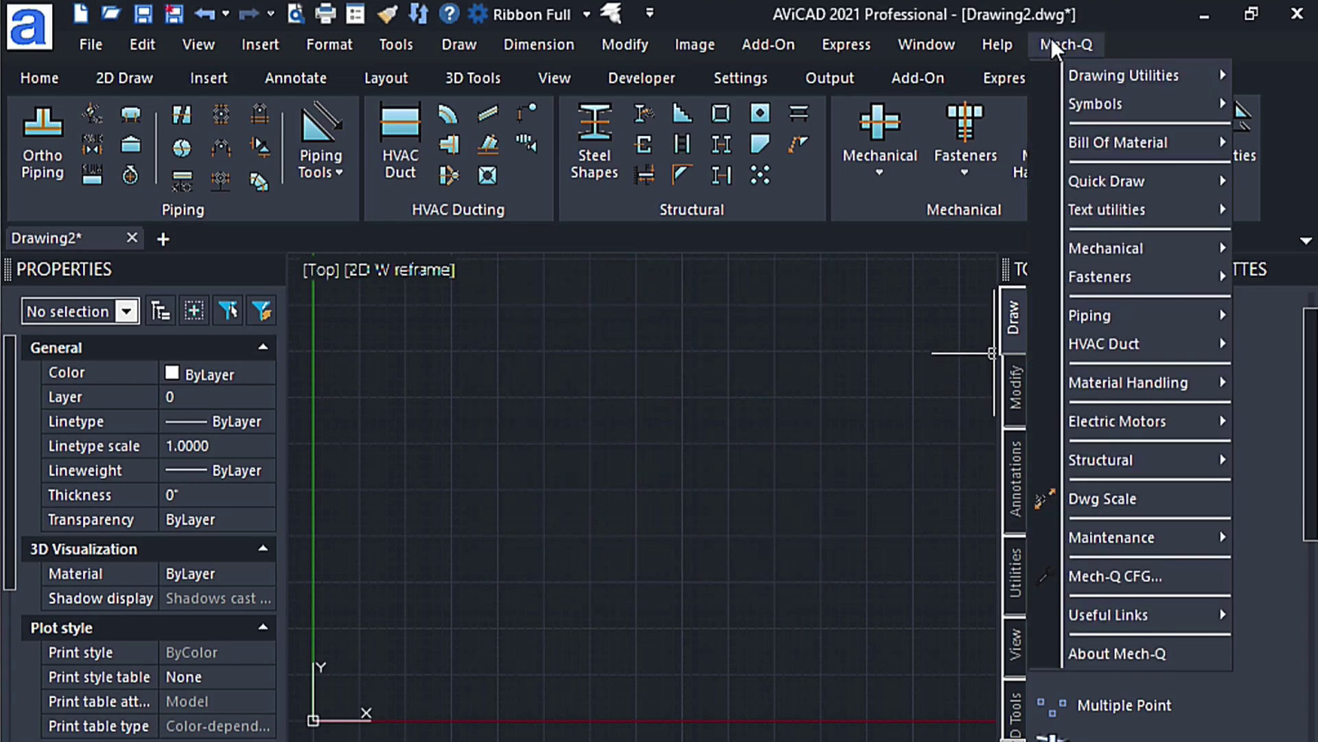
left_click(1105, 500)
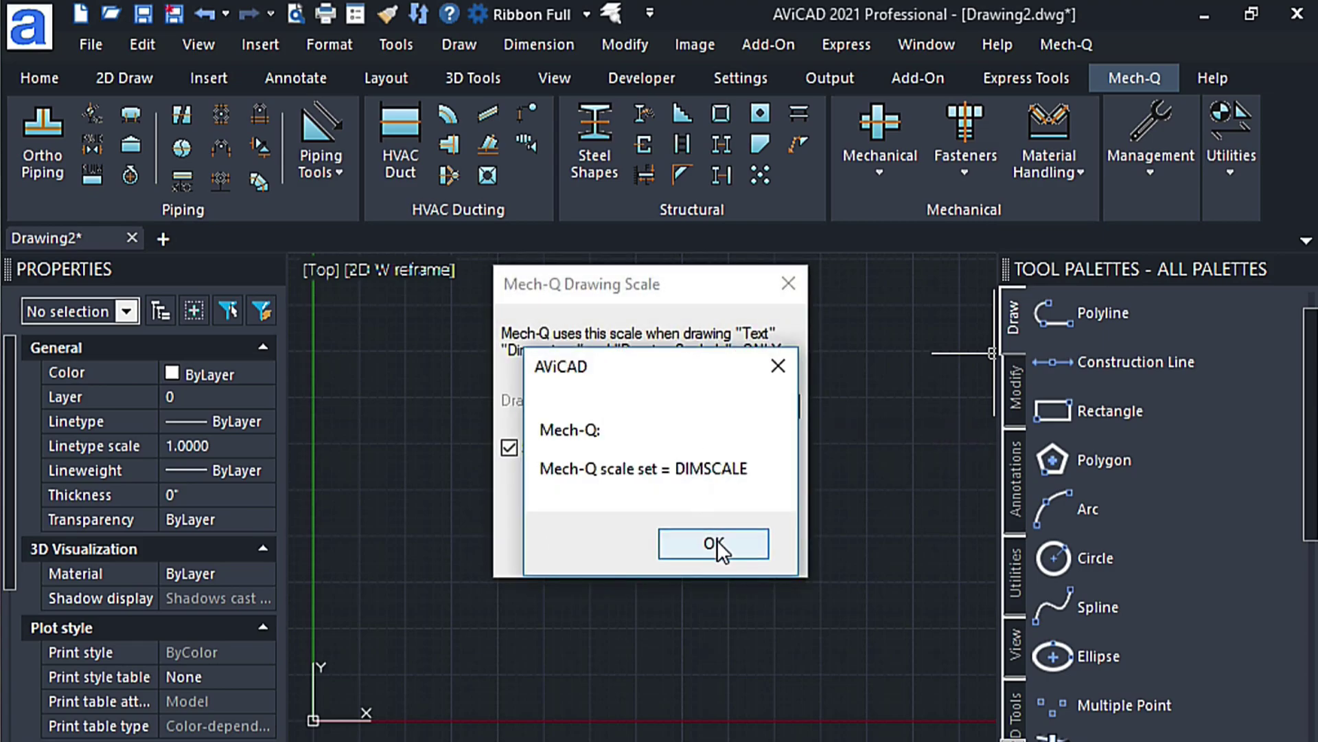
left_click(717, 545)
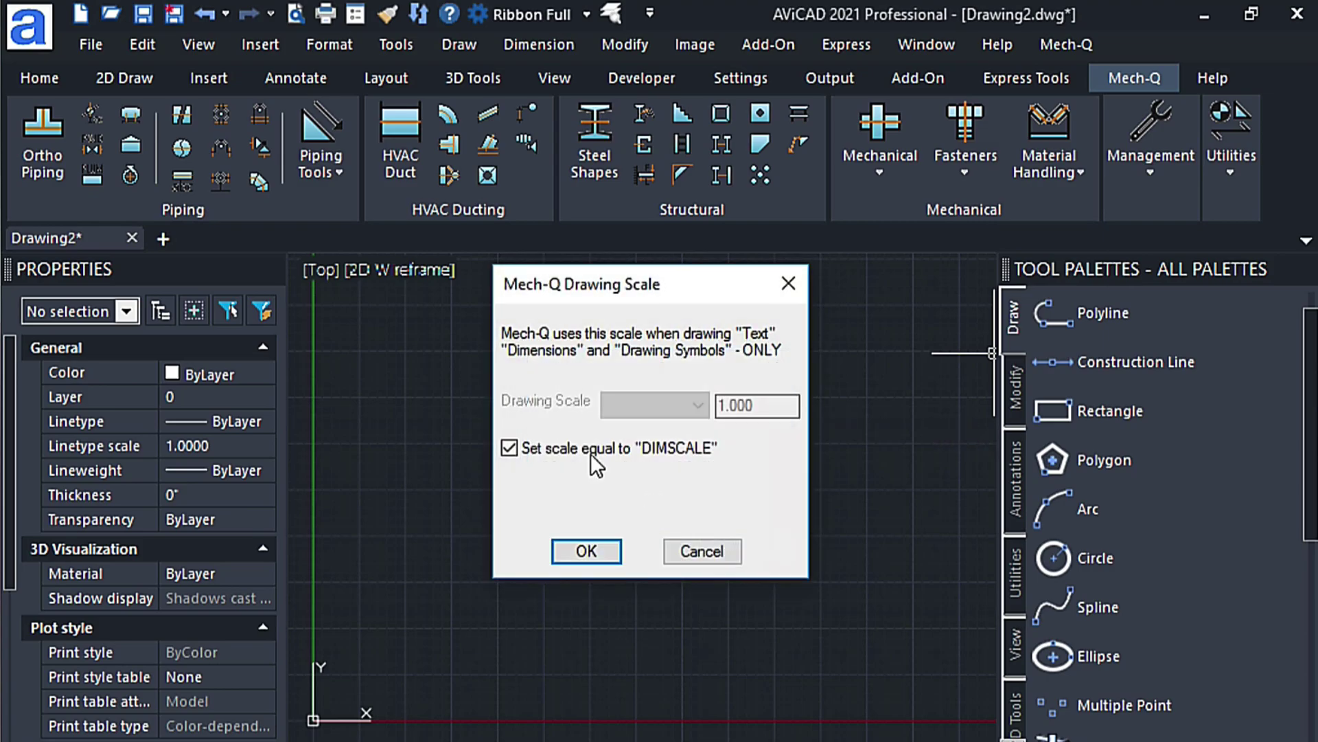
left_click(792, 274)
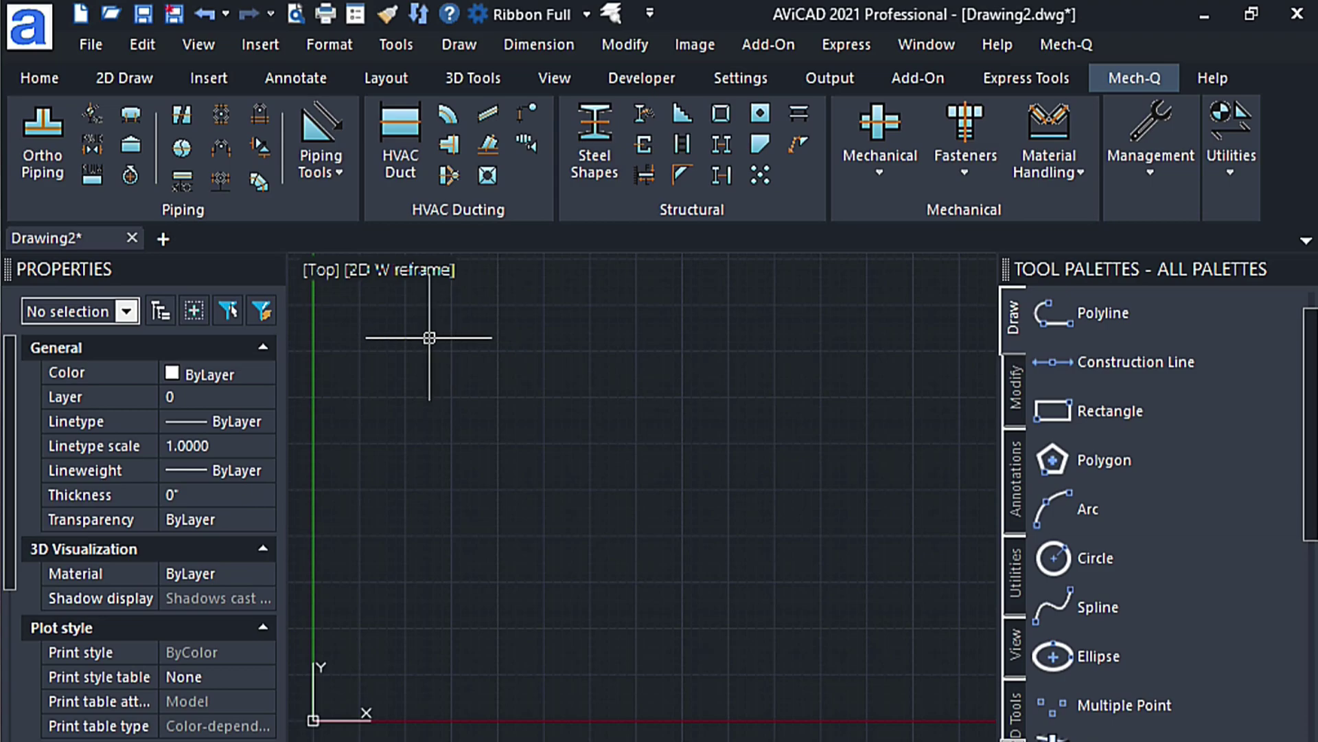
type("DDIM")
key("Return")
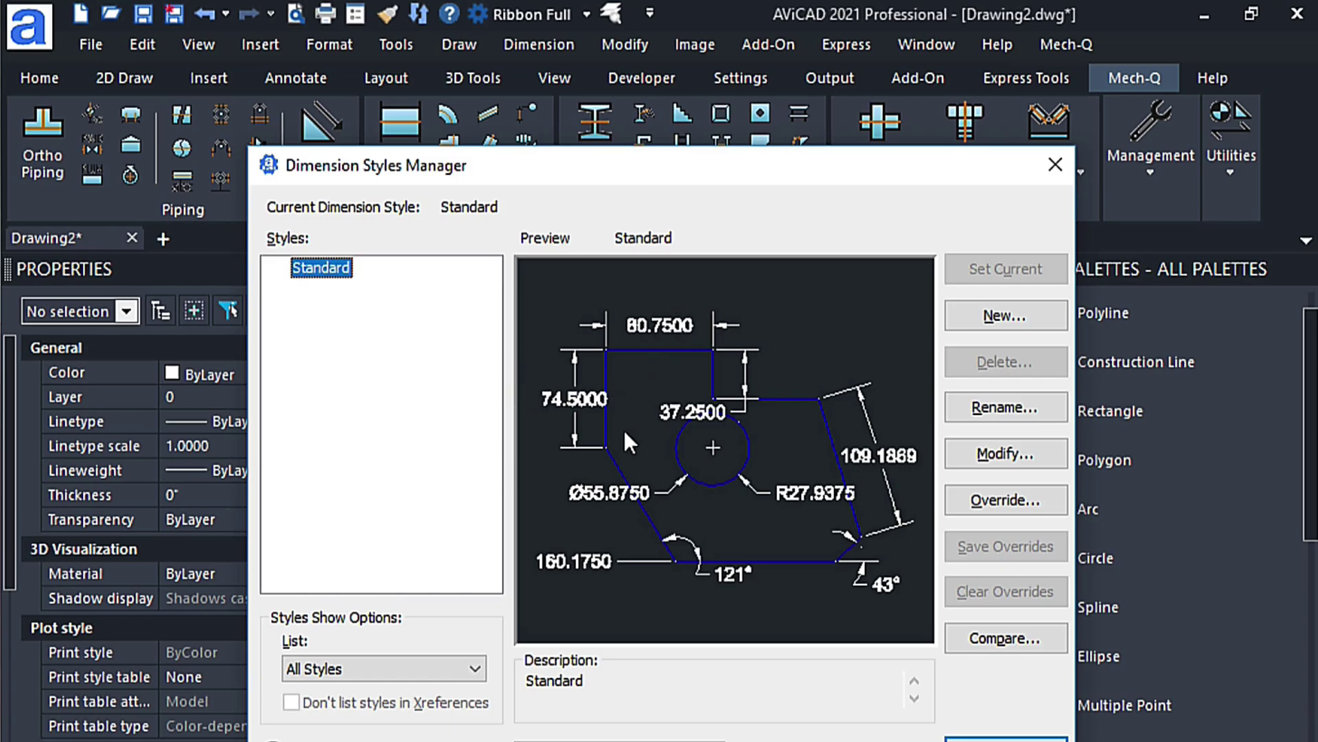
left_click(1005, 454)
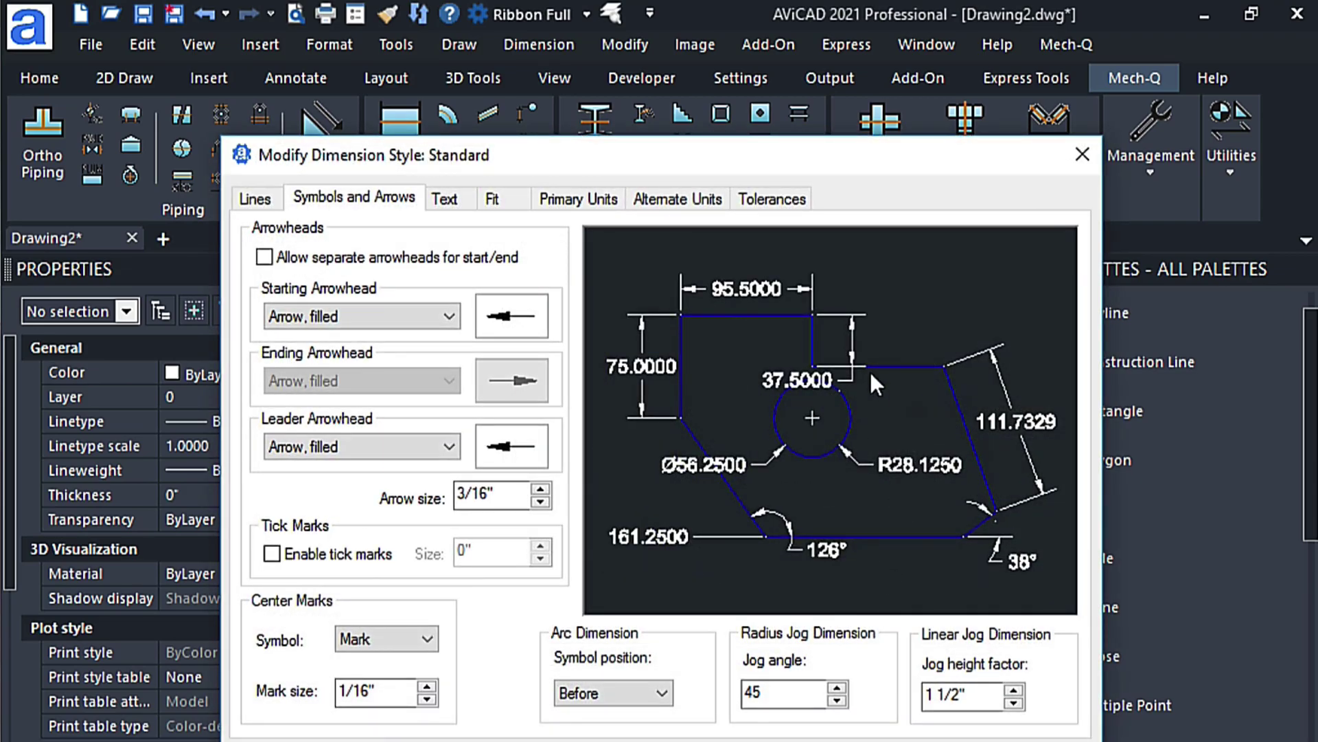
left_click(571, 199)
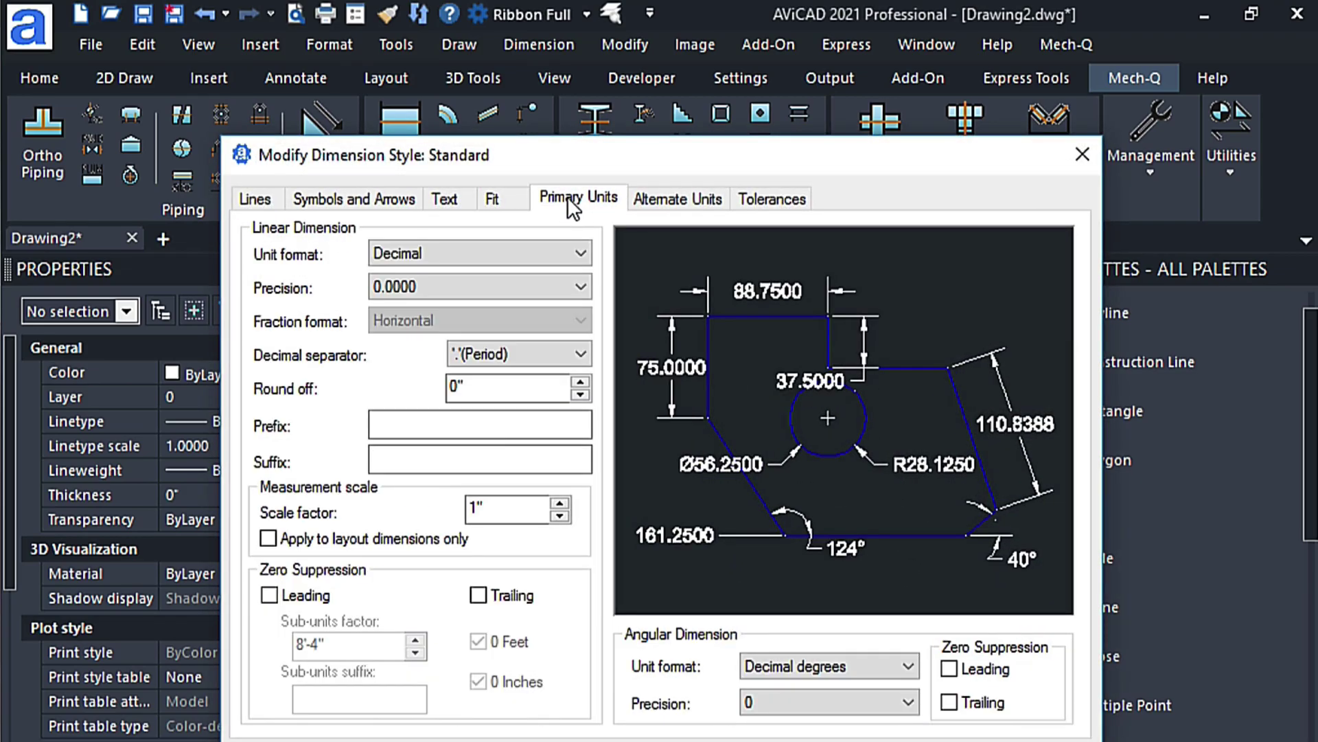
left_click(574, 254)
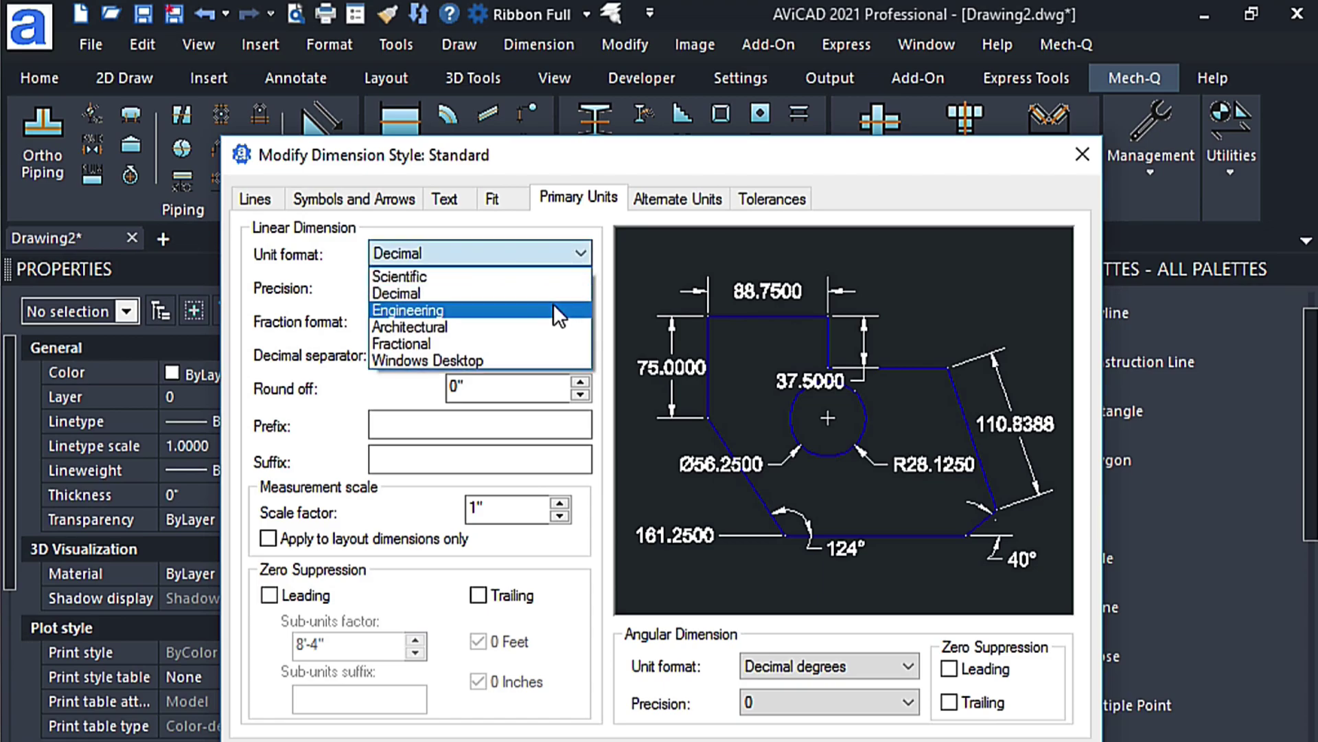
left_click(554, 308)
key("Tab")
left_click(552, 254)
left_click(528, 328)
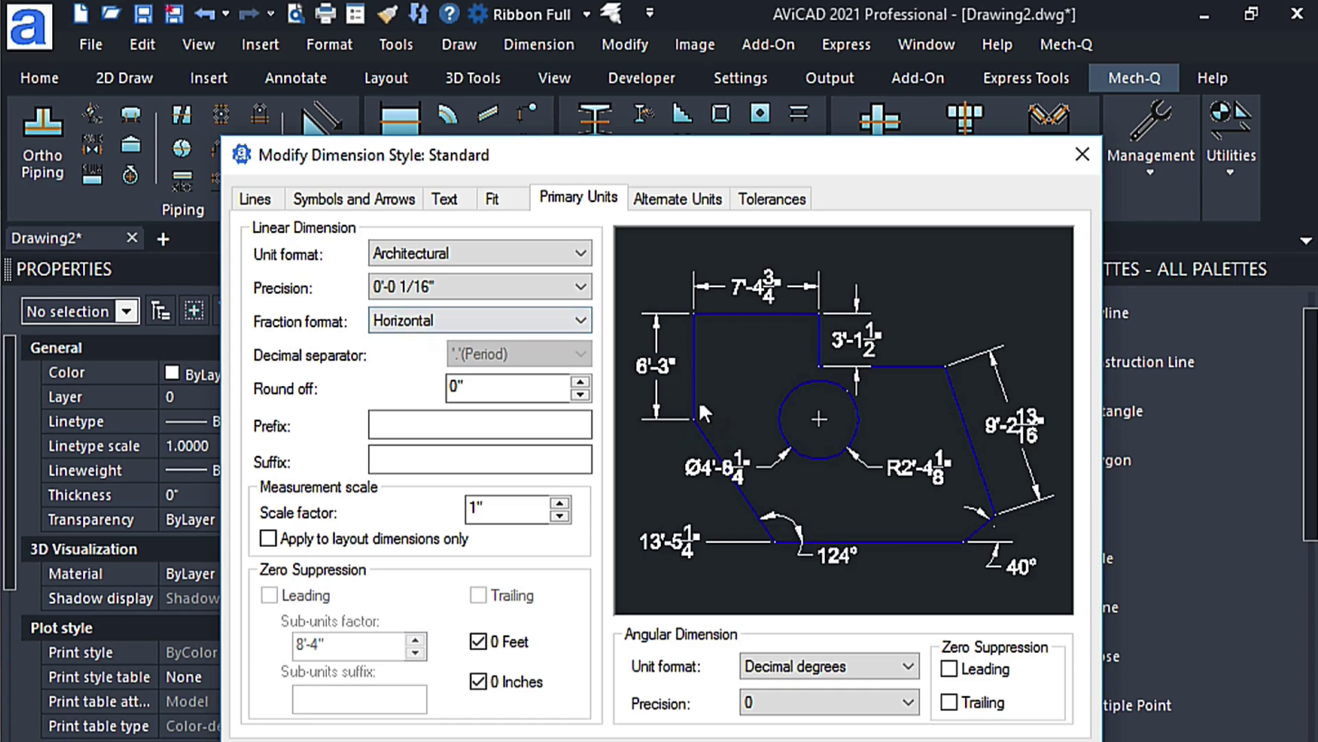
left_click(445, 200)
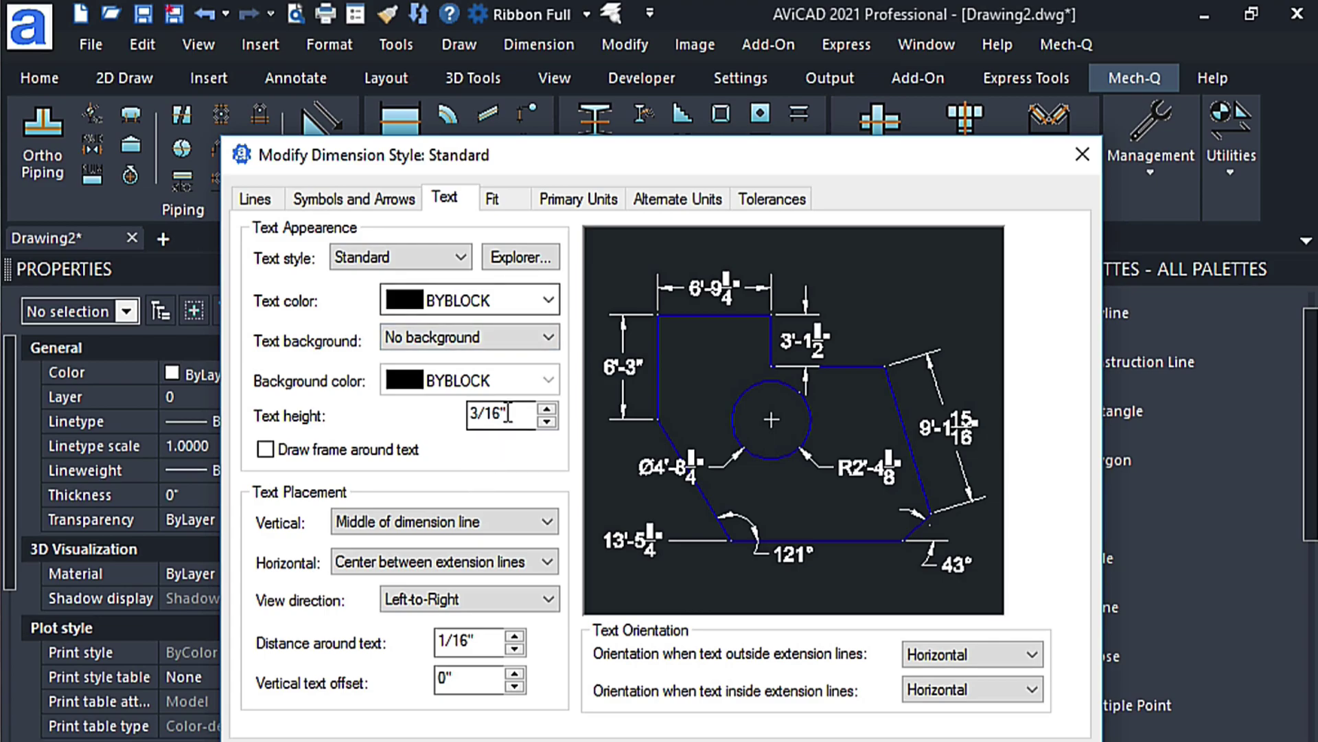
left_click_drag(508, 413, 467, 413)
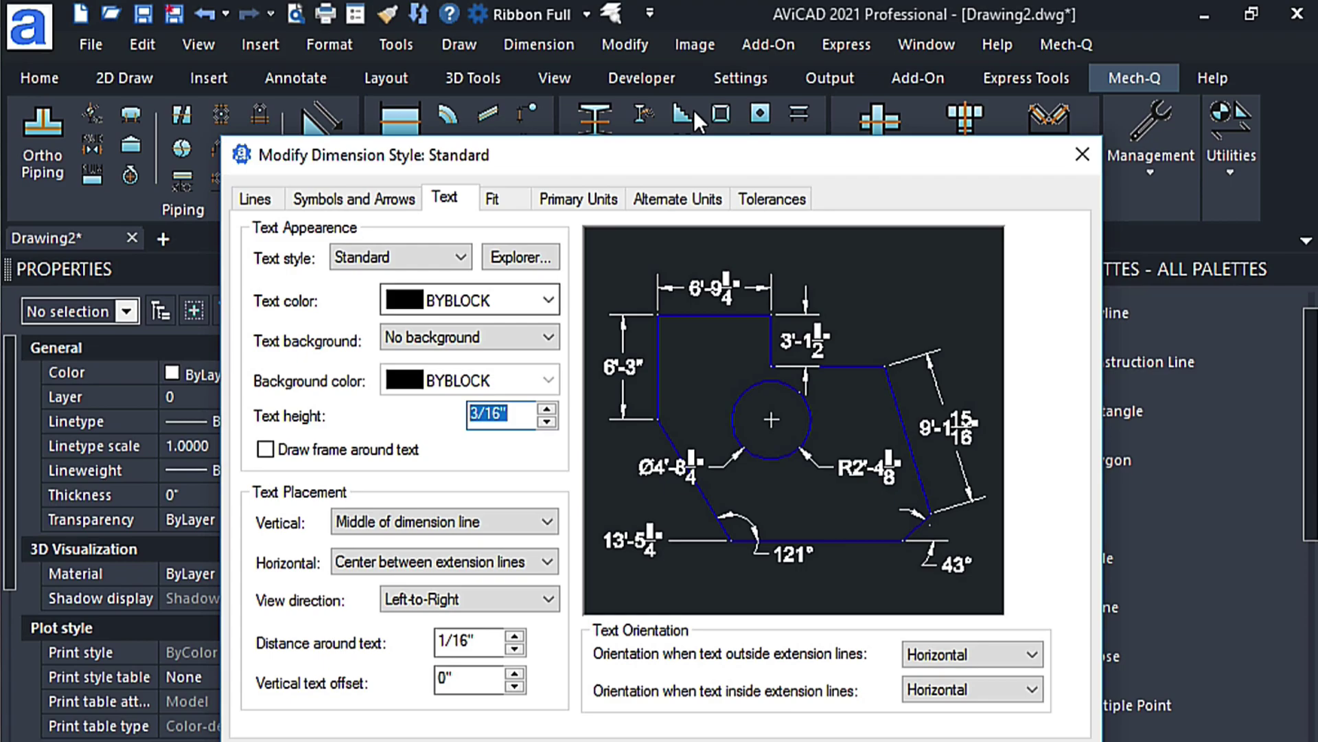
left_click(346, 200)
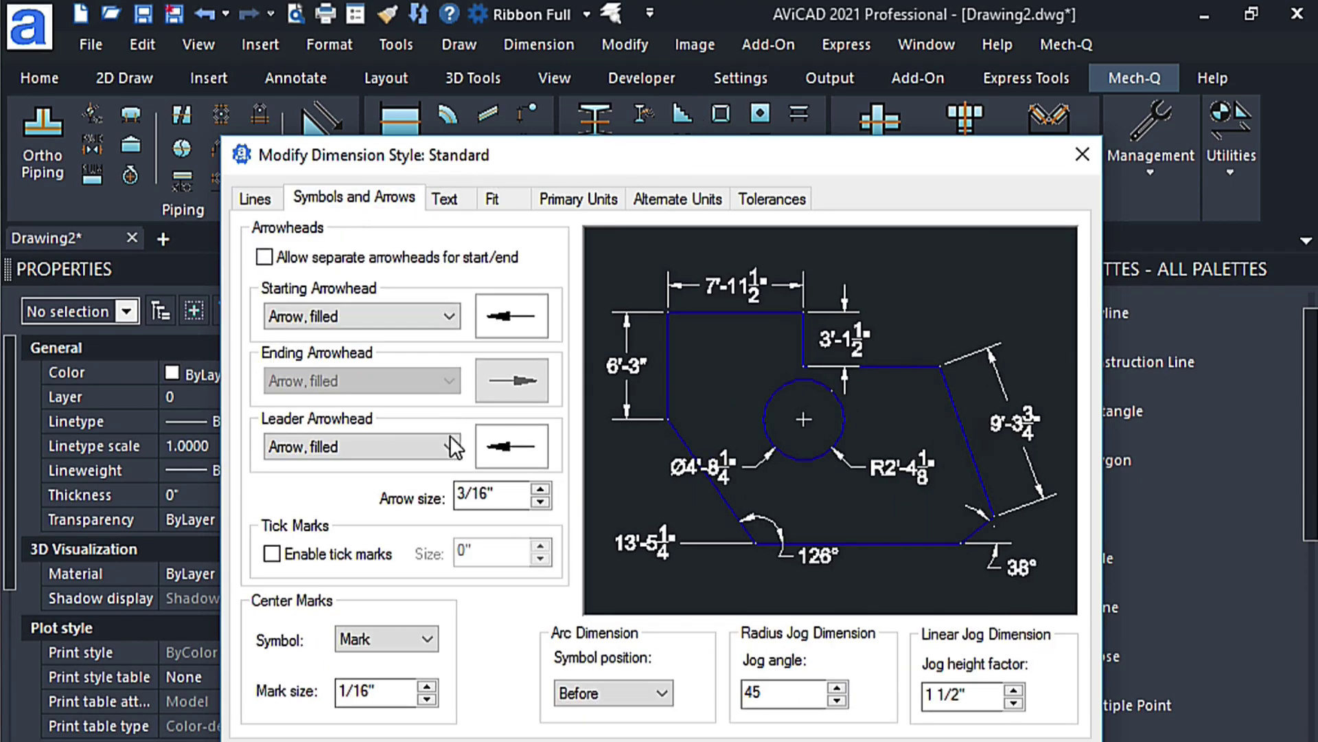
double_click(500, 494)
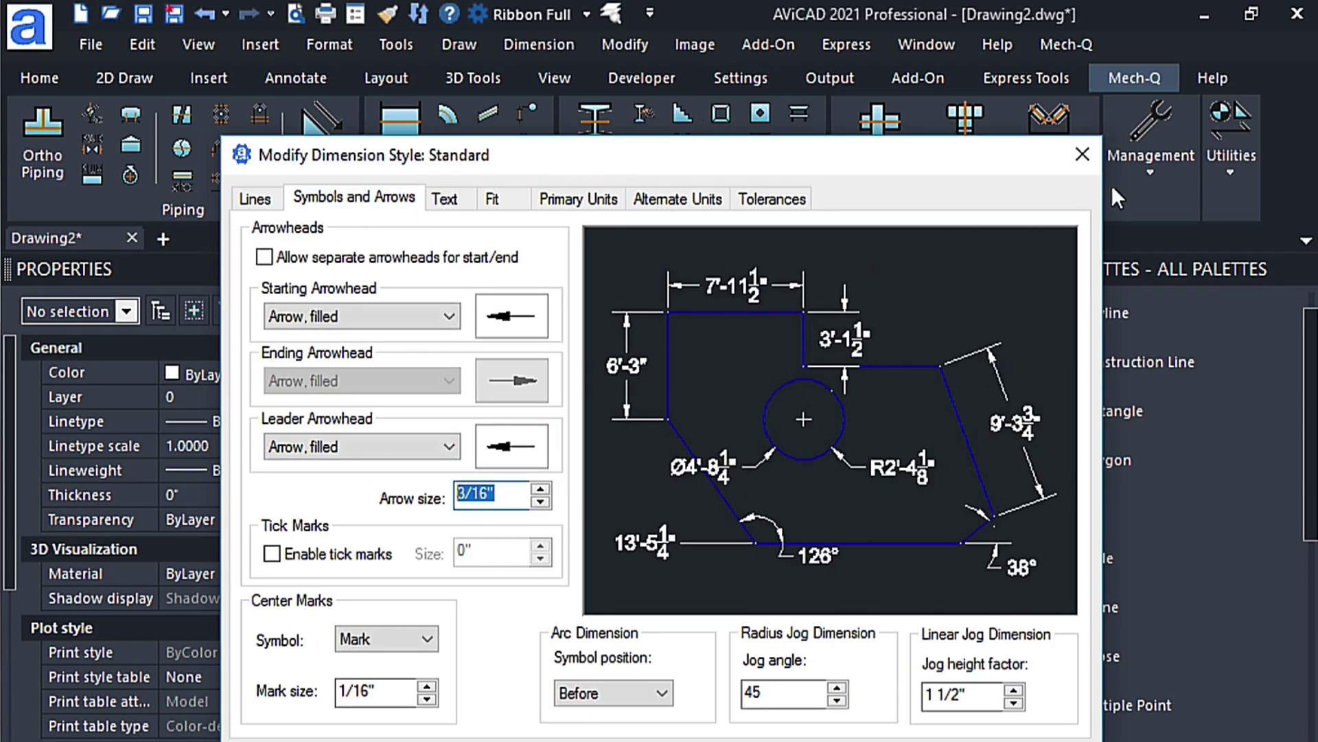
left_click(1087, 151)
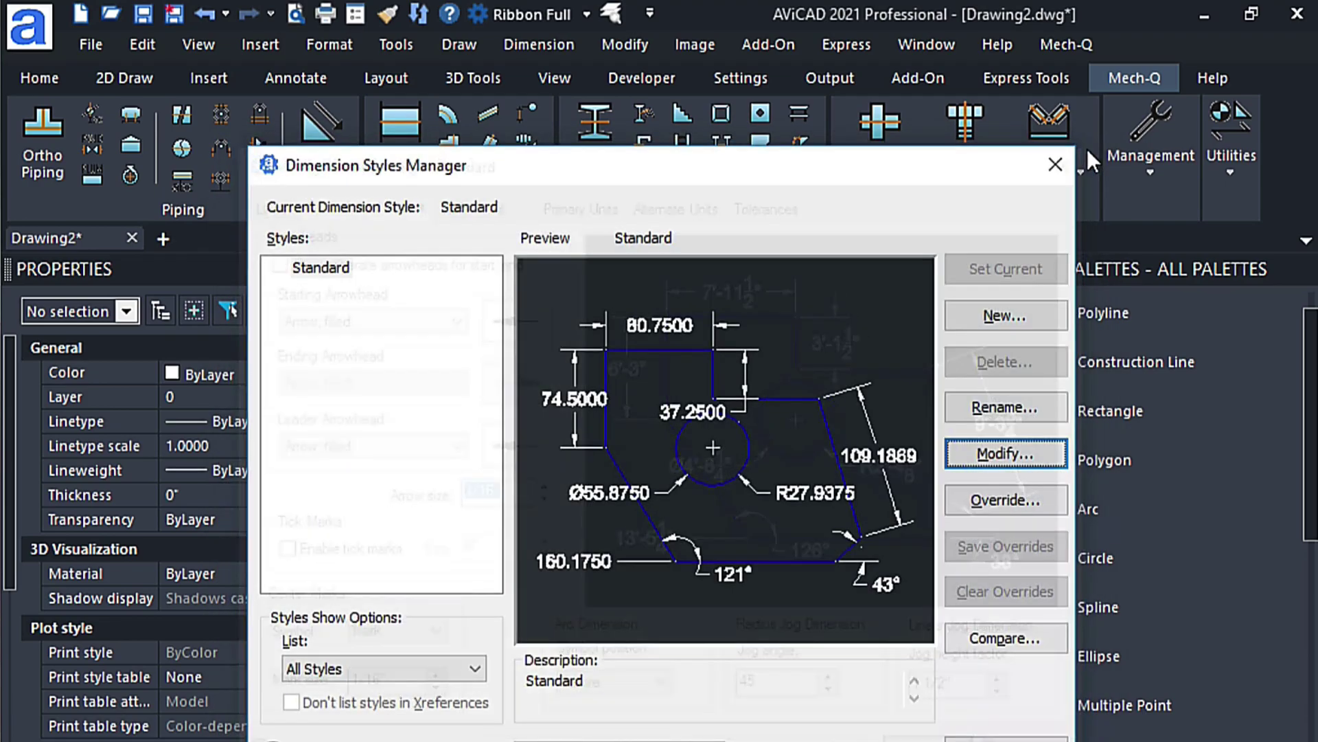
Use DDUNITS to set the linear units to Architectural after trying Decimal and Engineering.
left_click(1056, 167)
type("DDUNU")
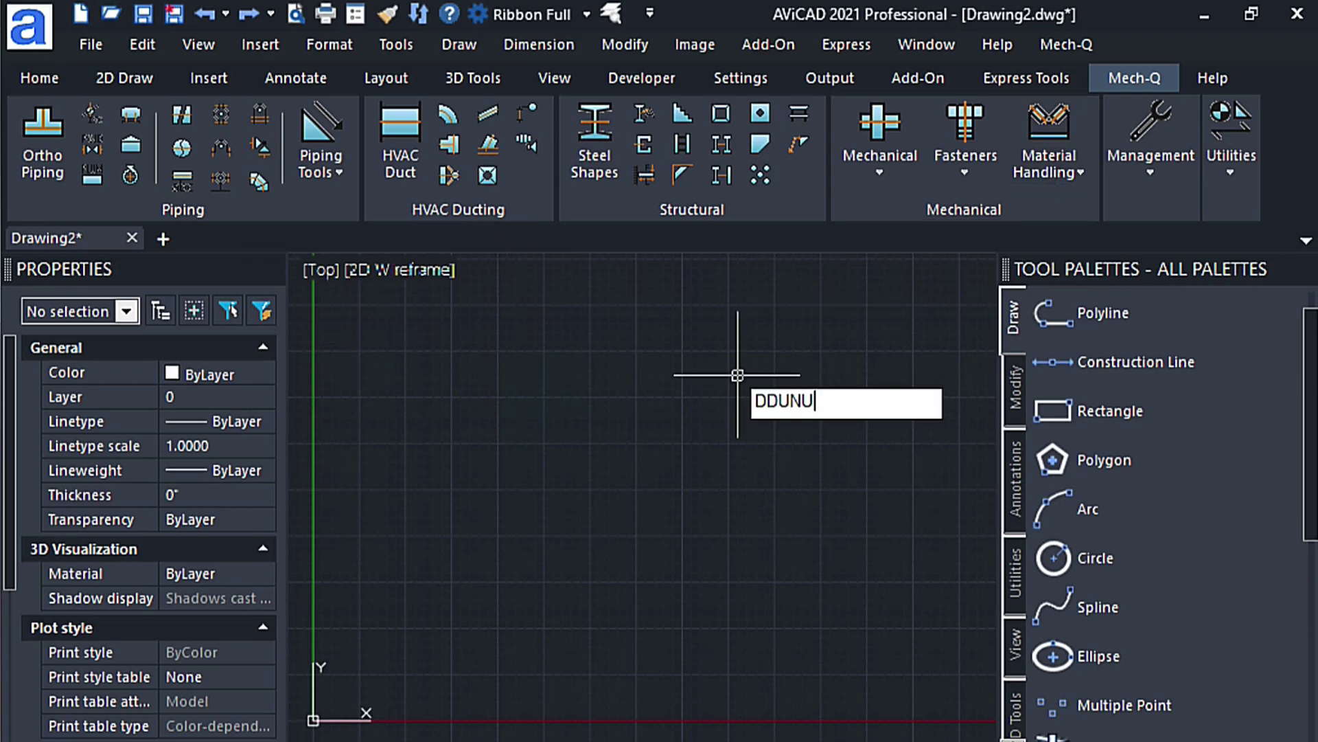
key("BackSpace")
type("ITS")
key("Return")
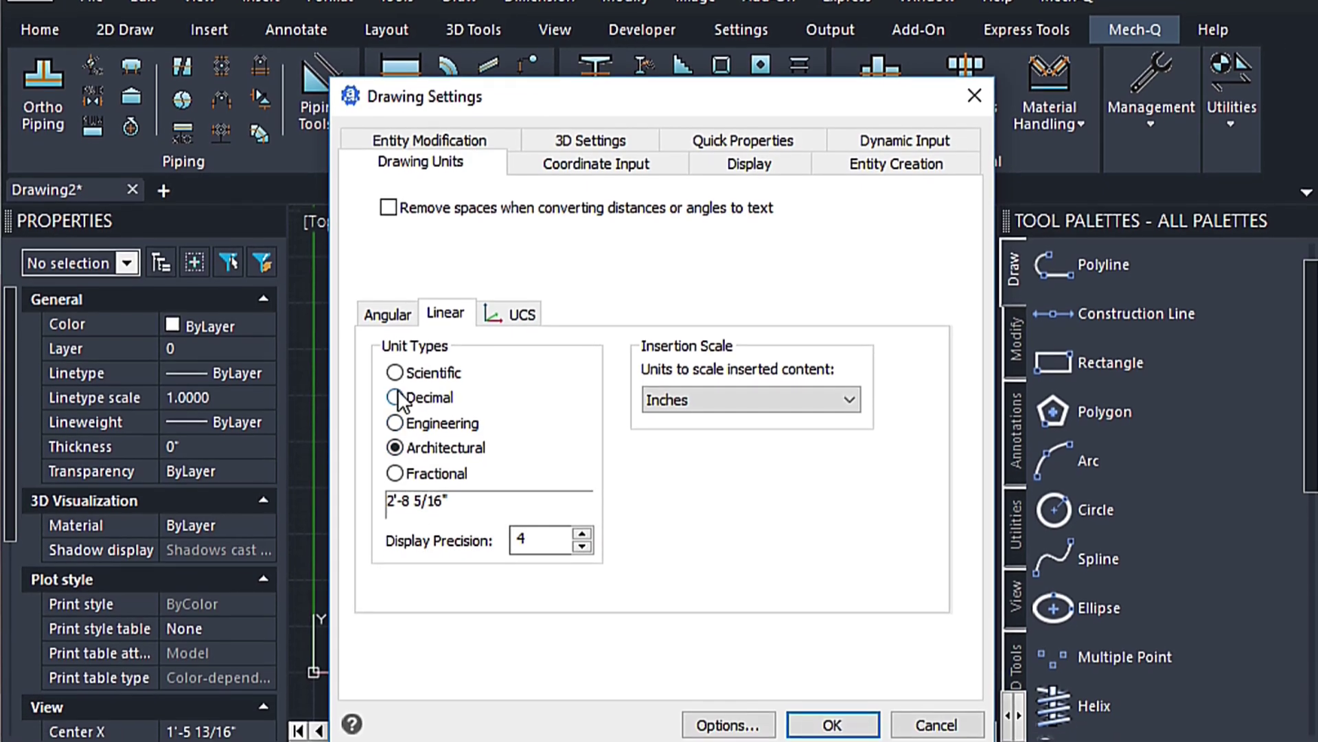
left_click(396, 445)
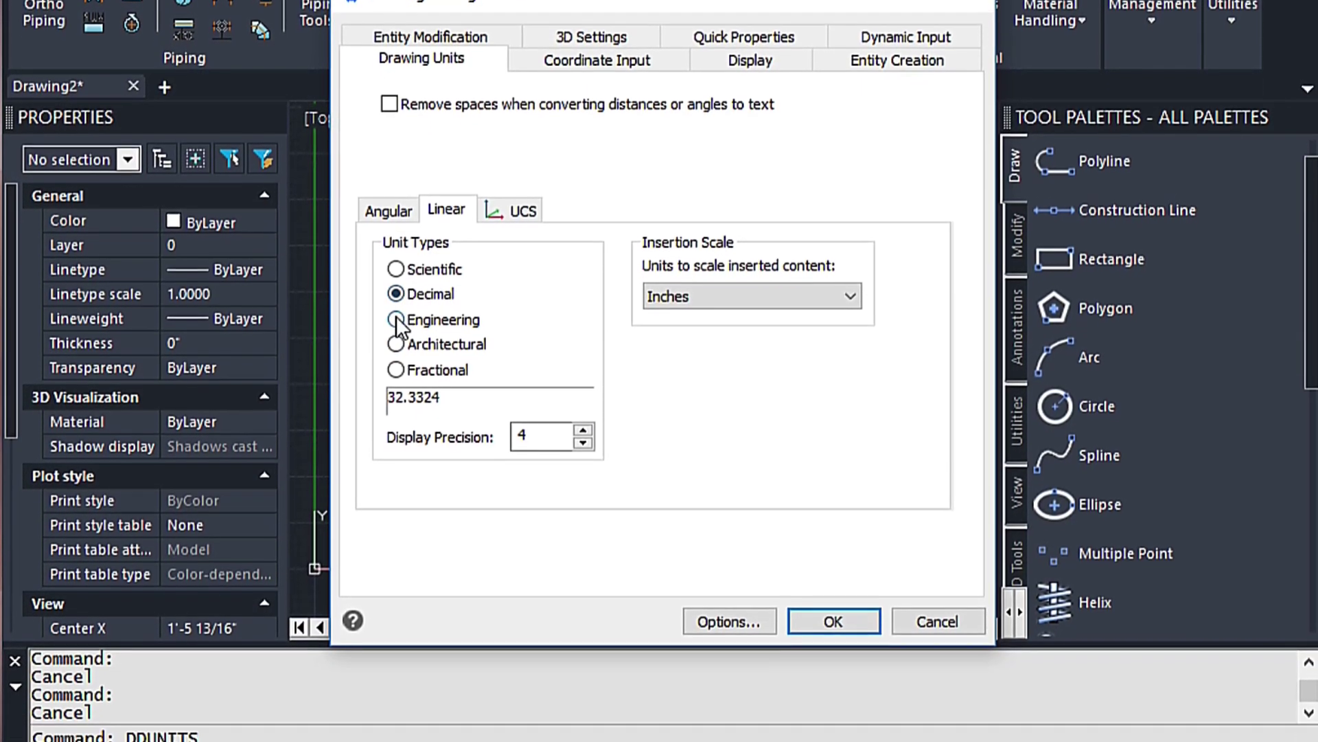
left_click(396, 389)
left_click(396, 275)
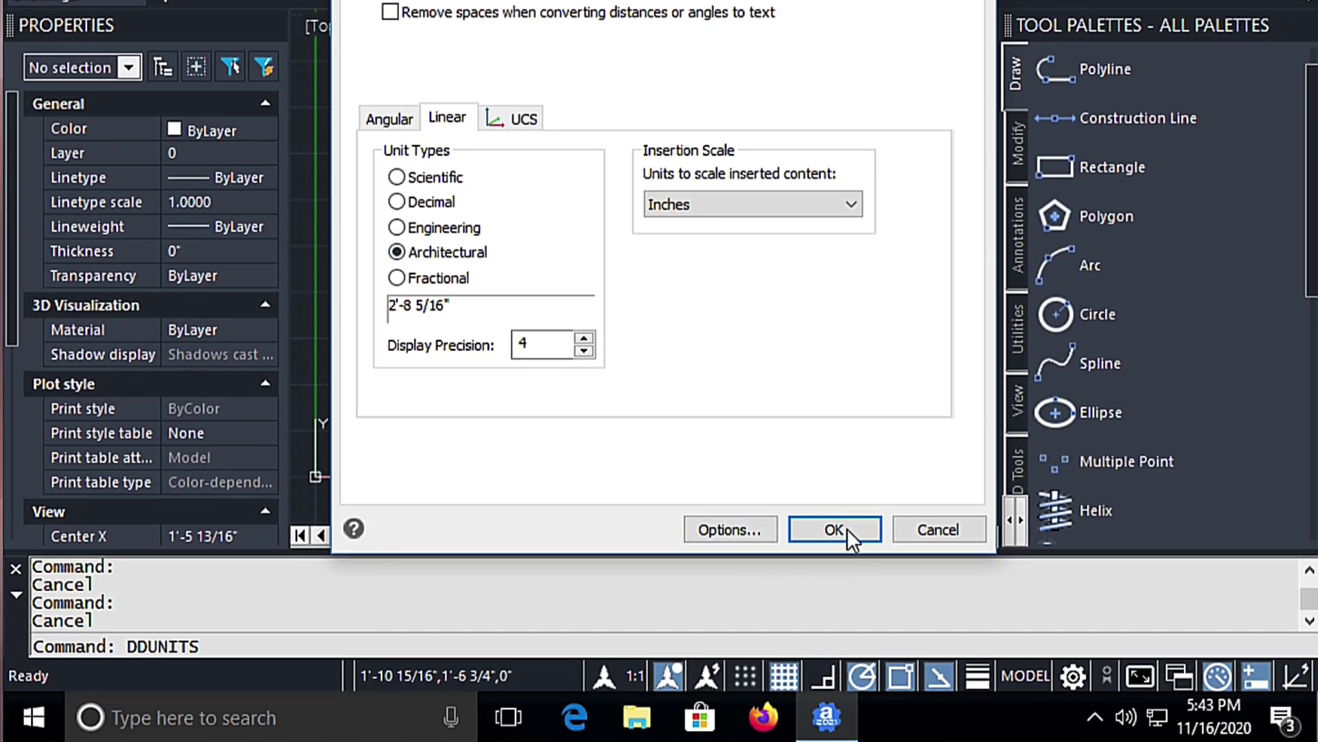
left_click(843, 526)
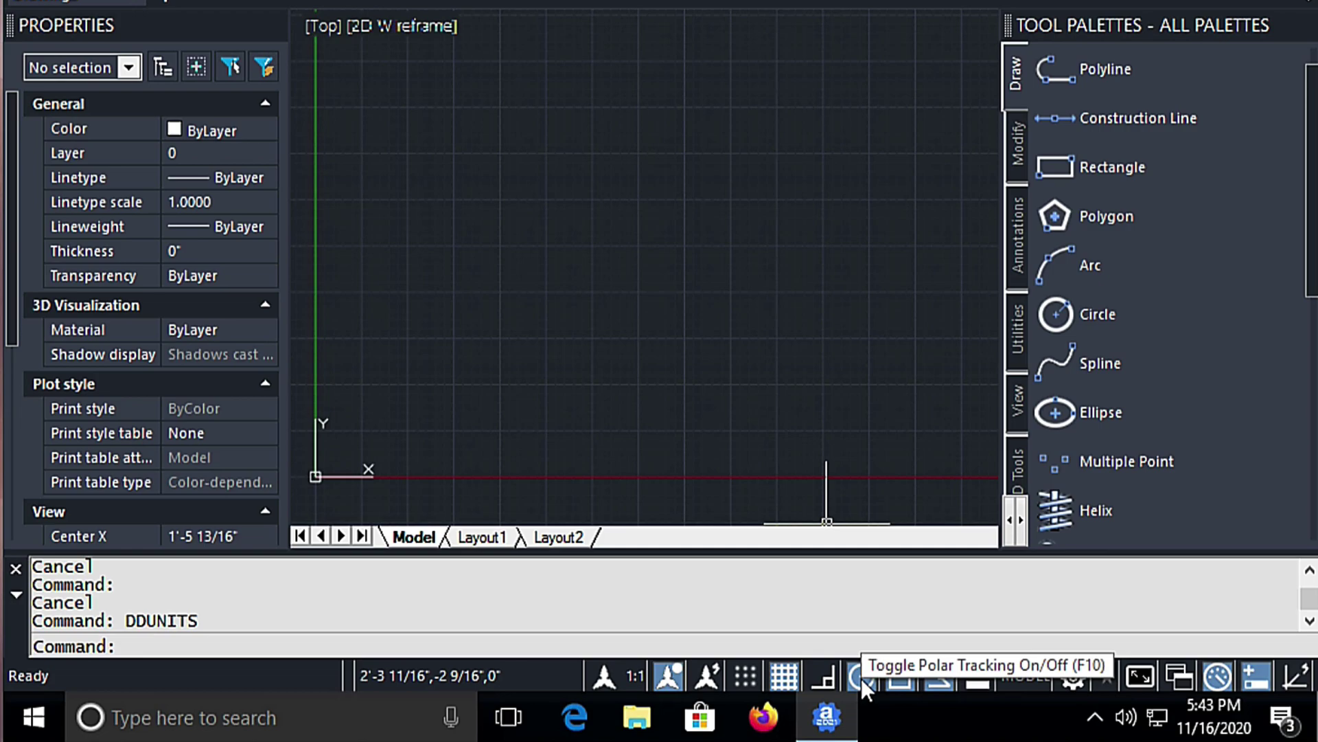
Switch Ortho mode on after checking the polar tracking angle choices.
right_click(856, 678)
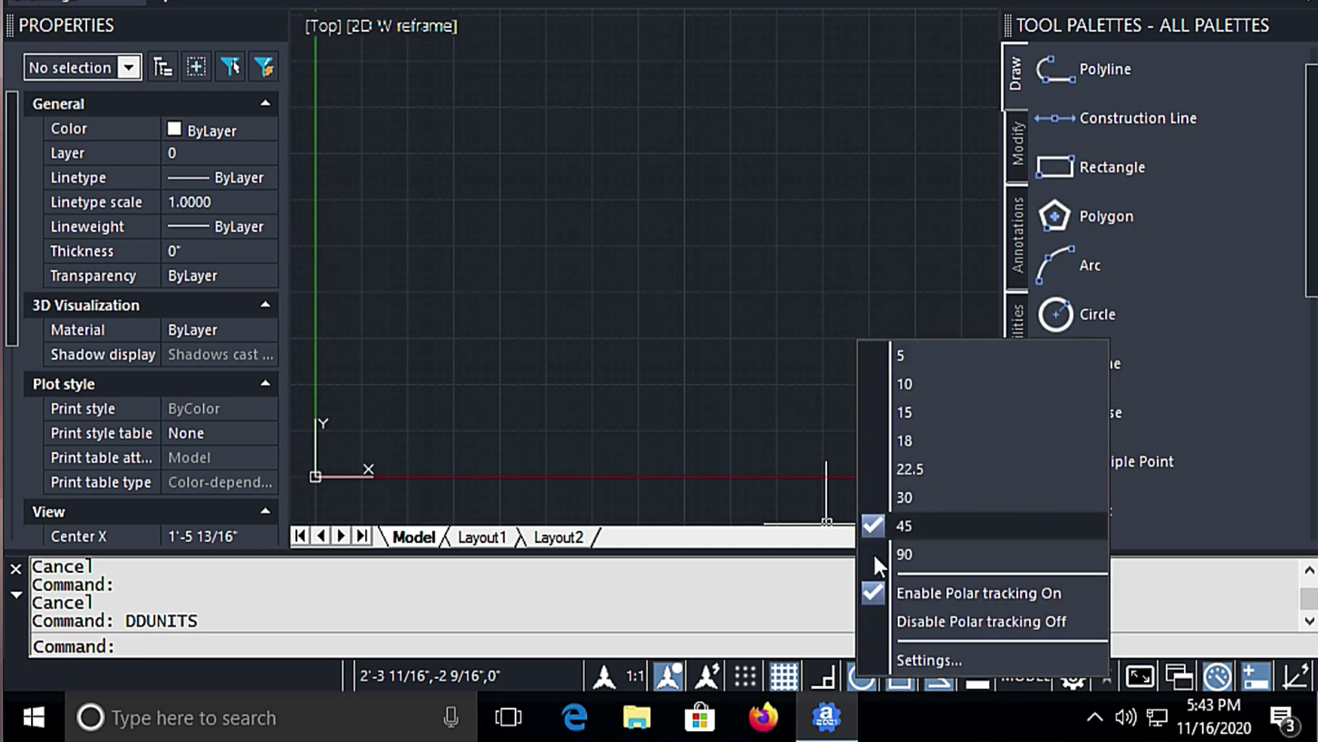
left_click(818, 581)
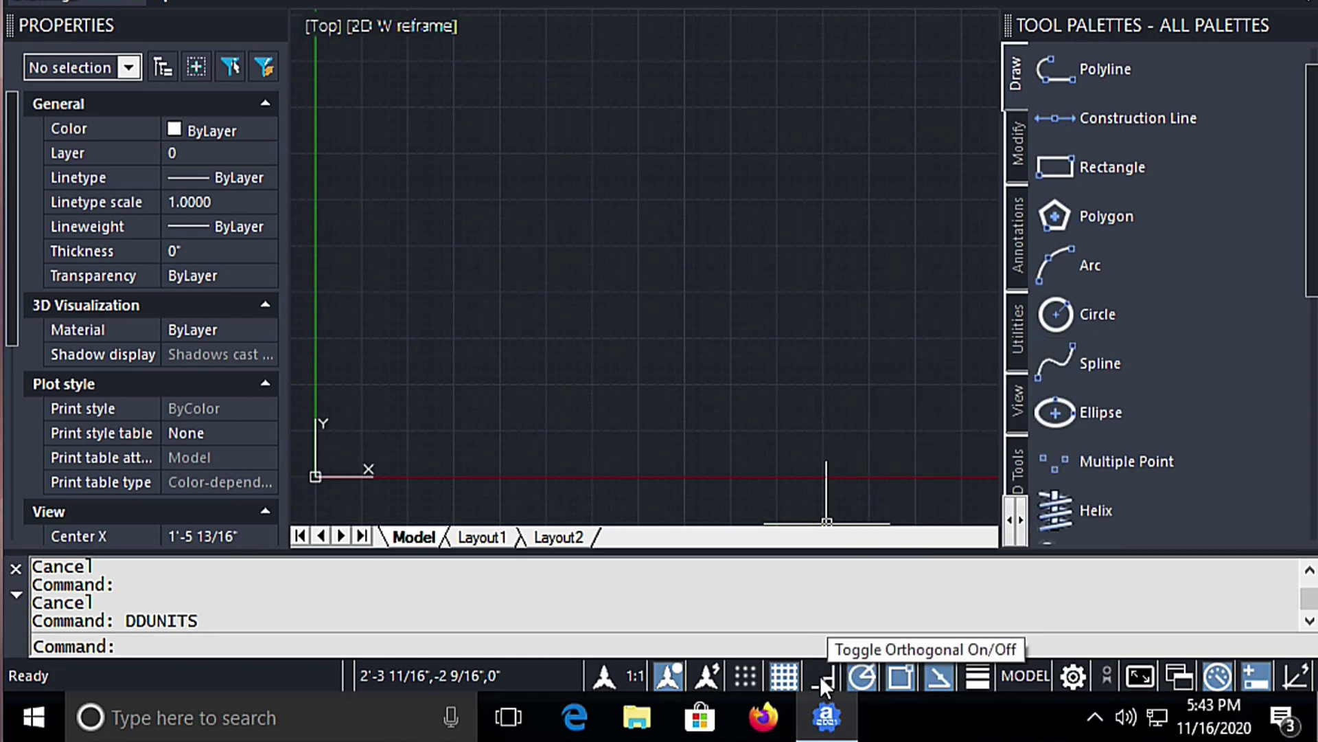
left_click(822, 675)
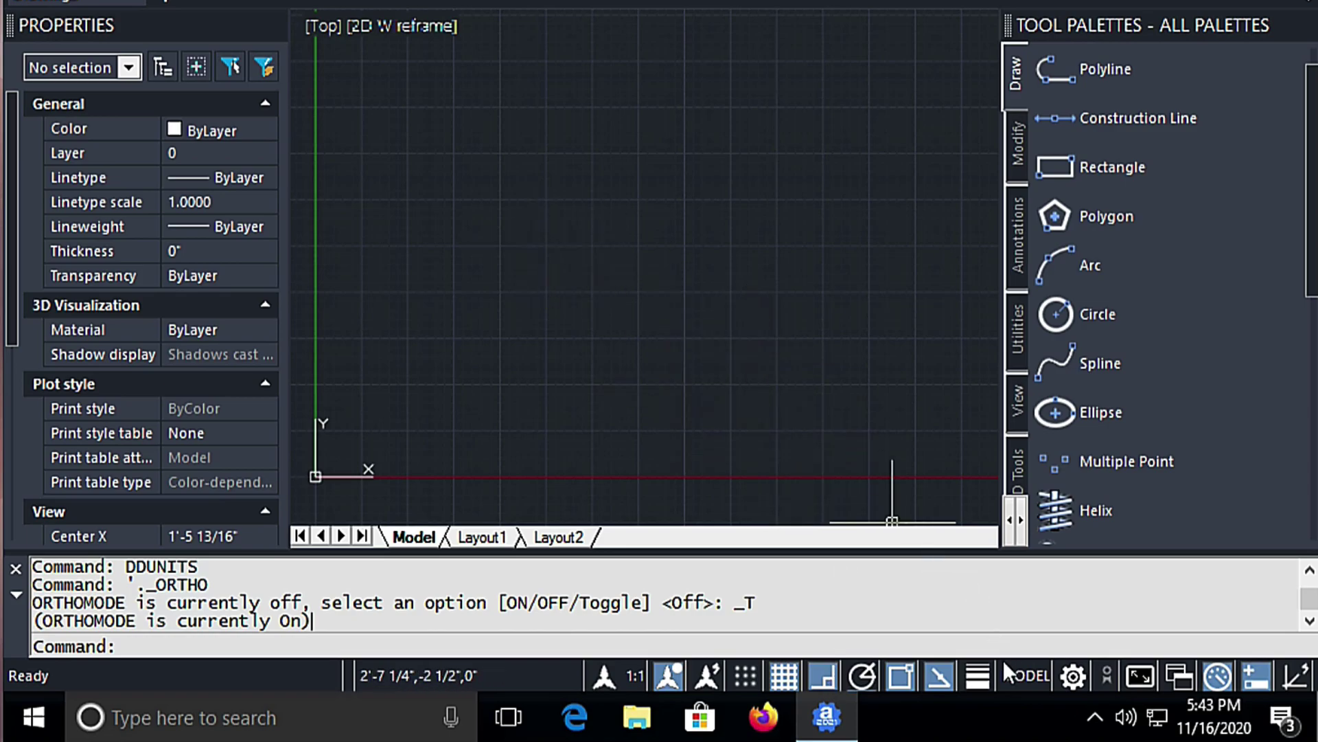
Enable Perpendicular and disable Intersection in the Esnap Settings.
right_click(896, 673)
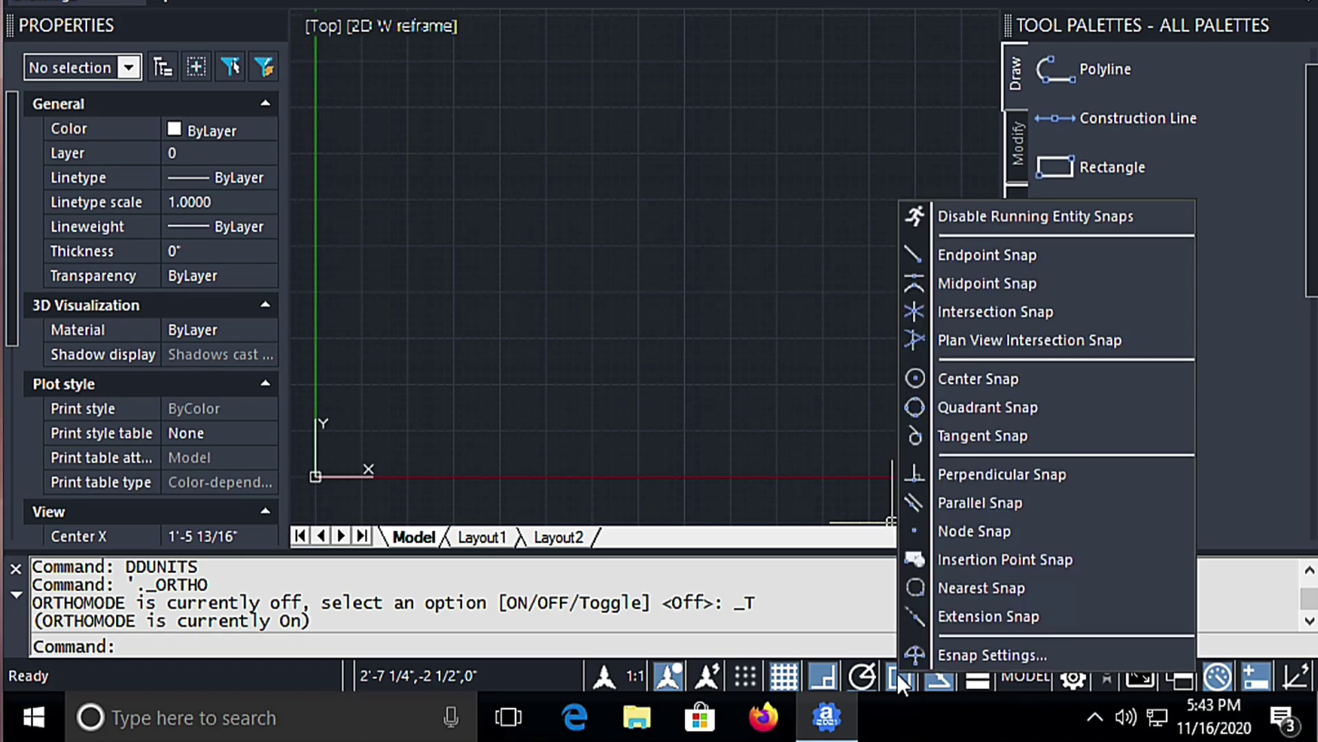
left_click(953, 656)
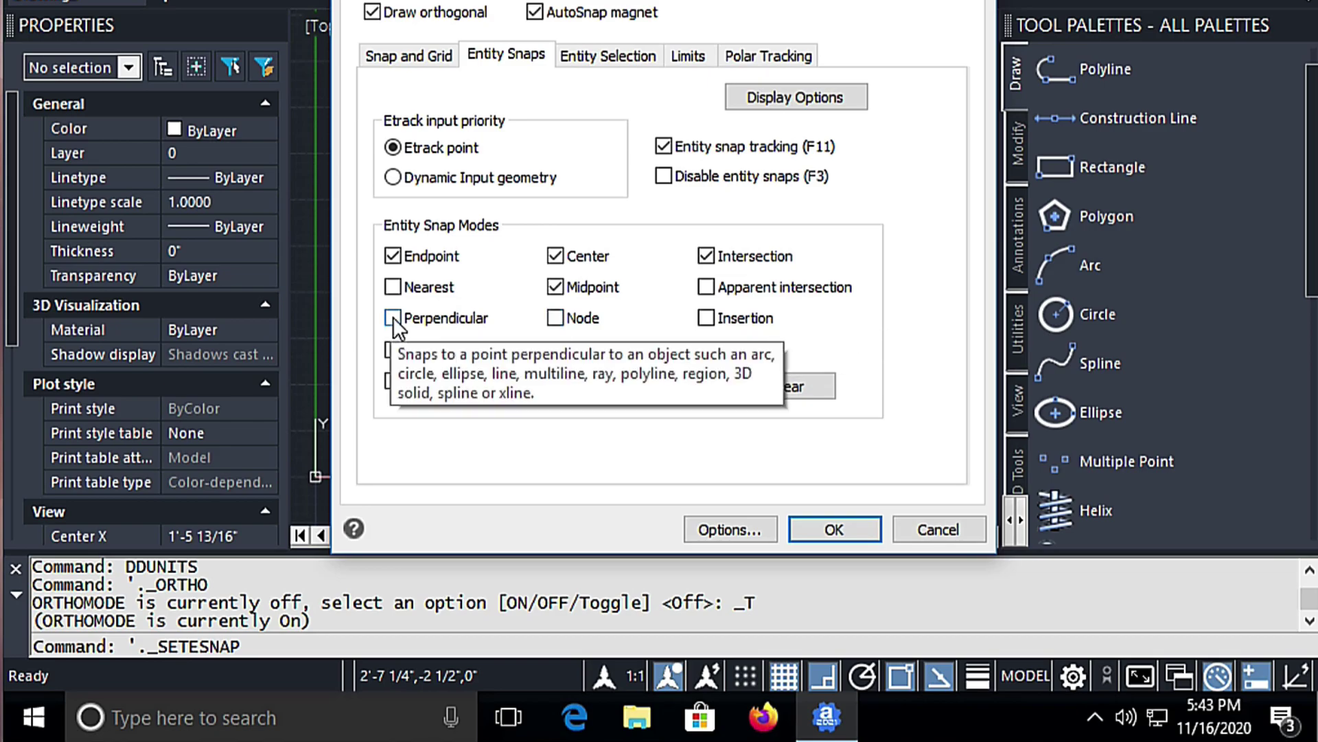
left_click(393, 317)
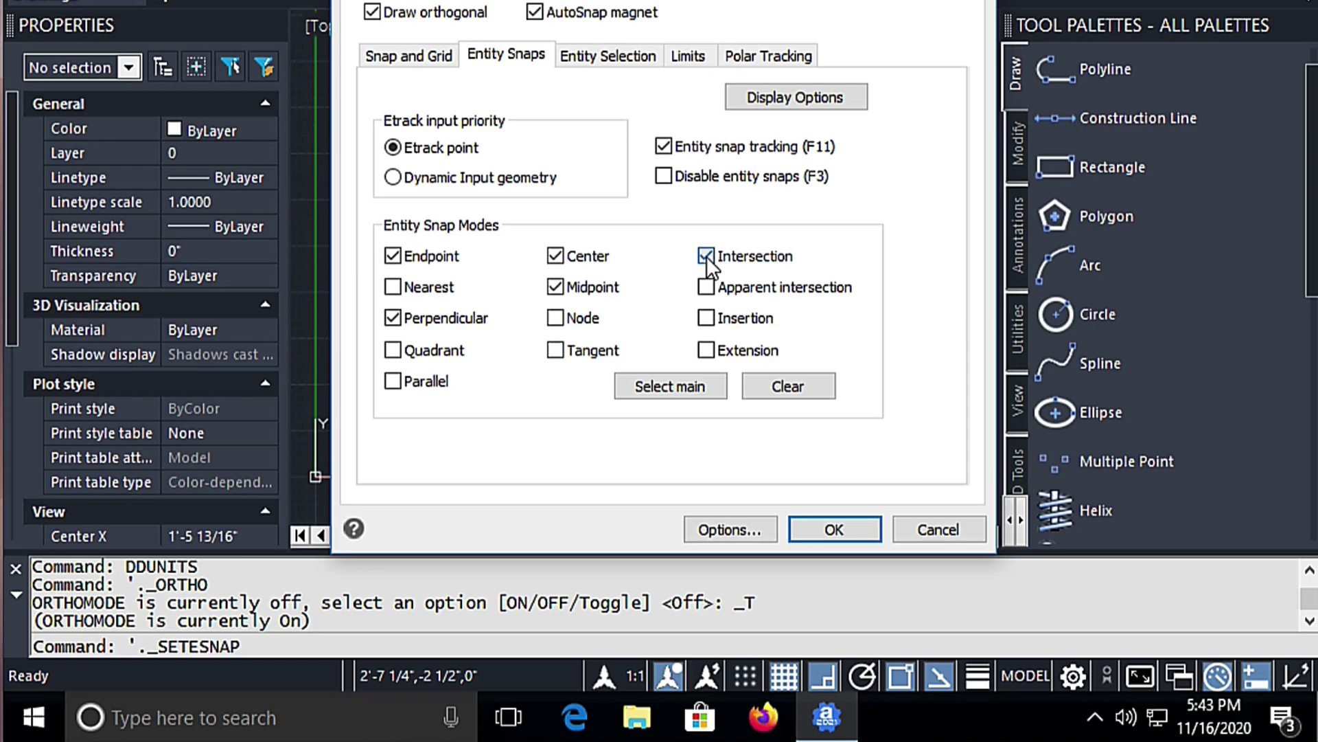
left_click(706, 256)
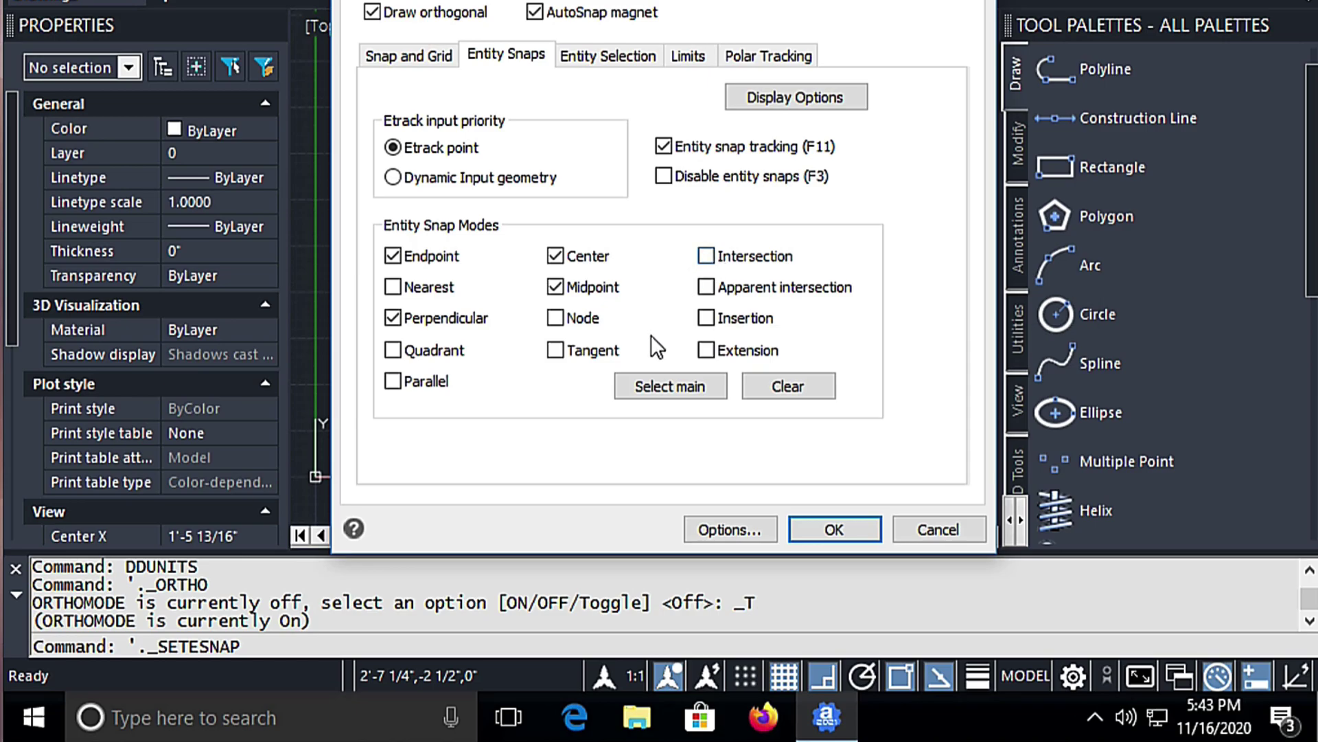
left_click(832, 533)
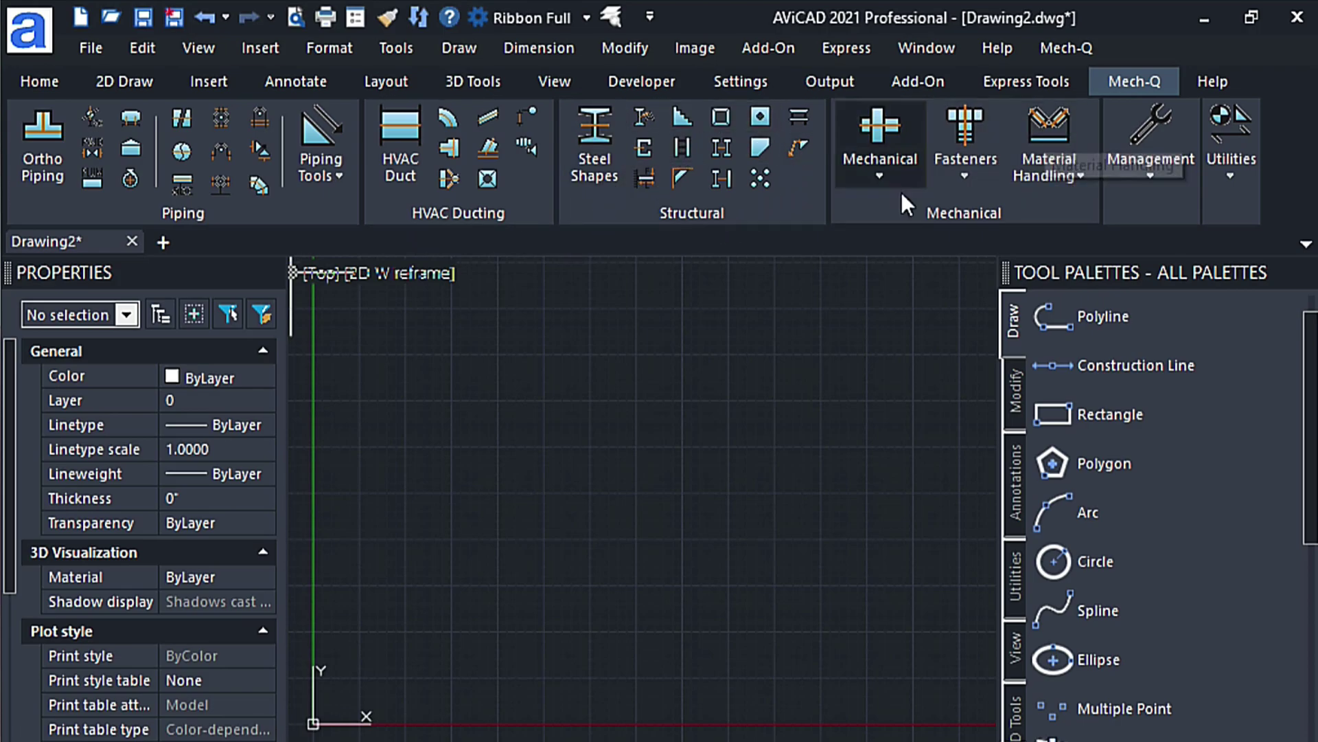
left_click(1159, 174)
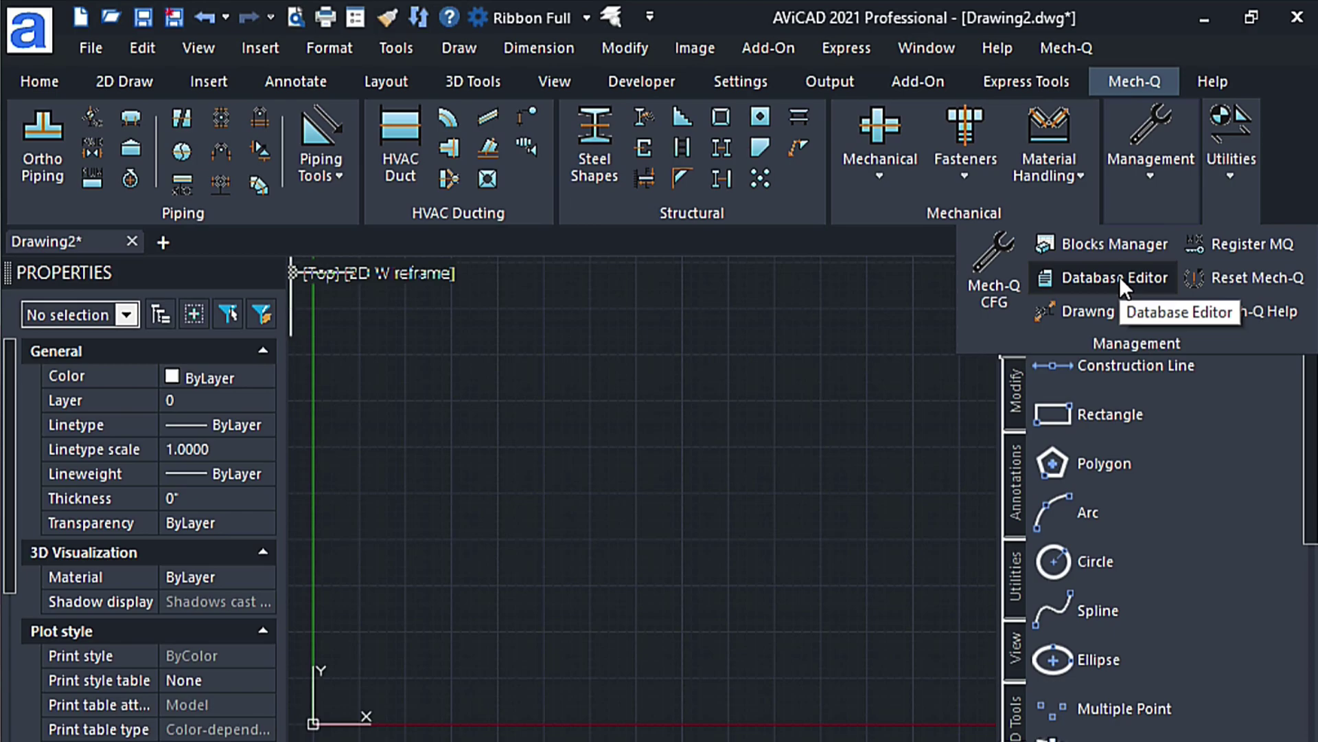
left_click(1231, 175)
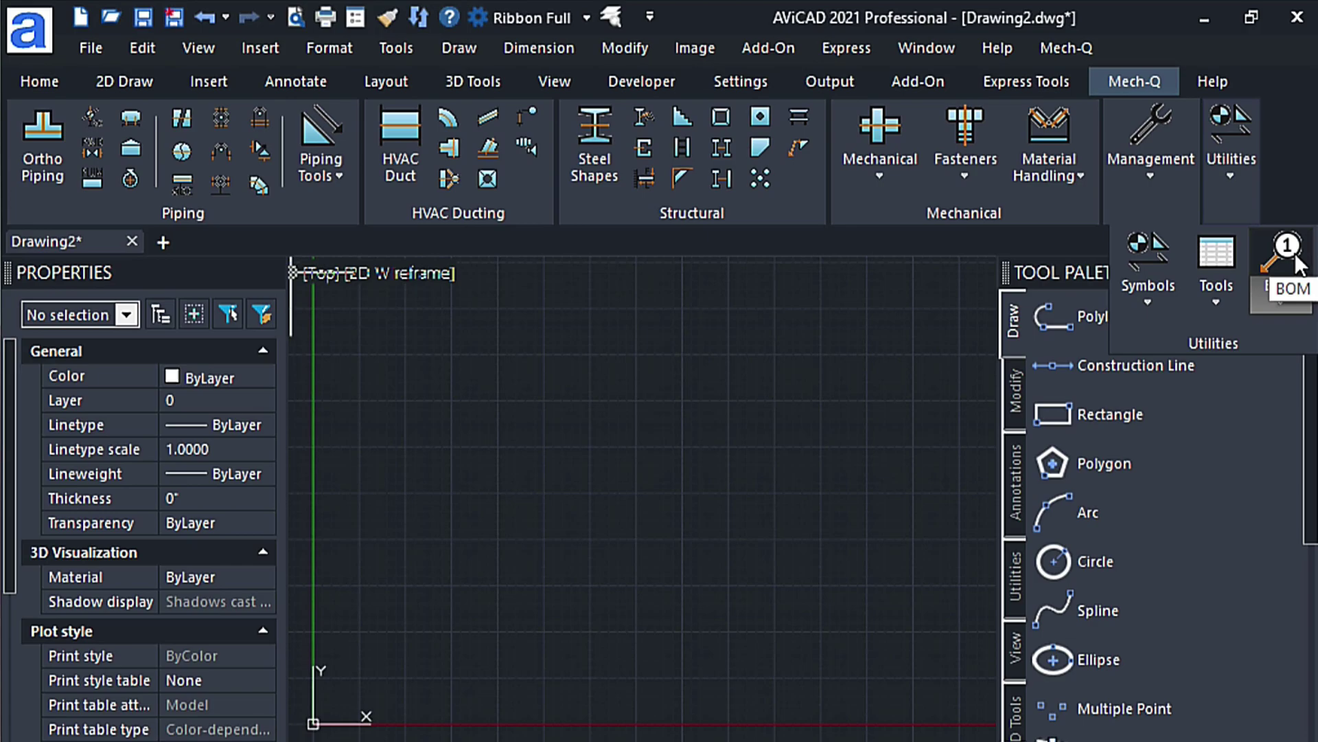
left_click(741, 341)
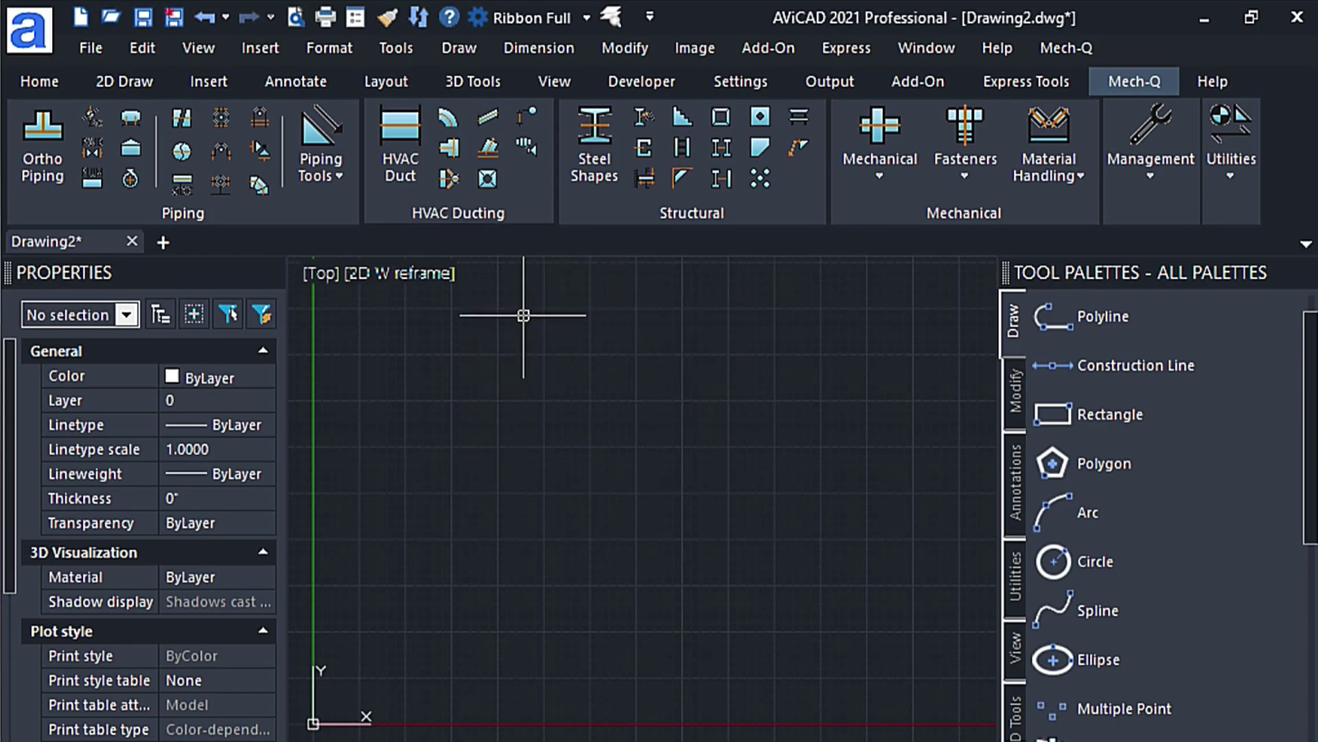
Set the DIMSCALE variable to 12 at the command line.
type("DIMSCALE")
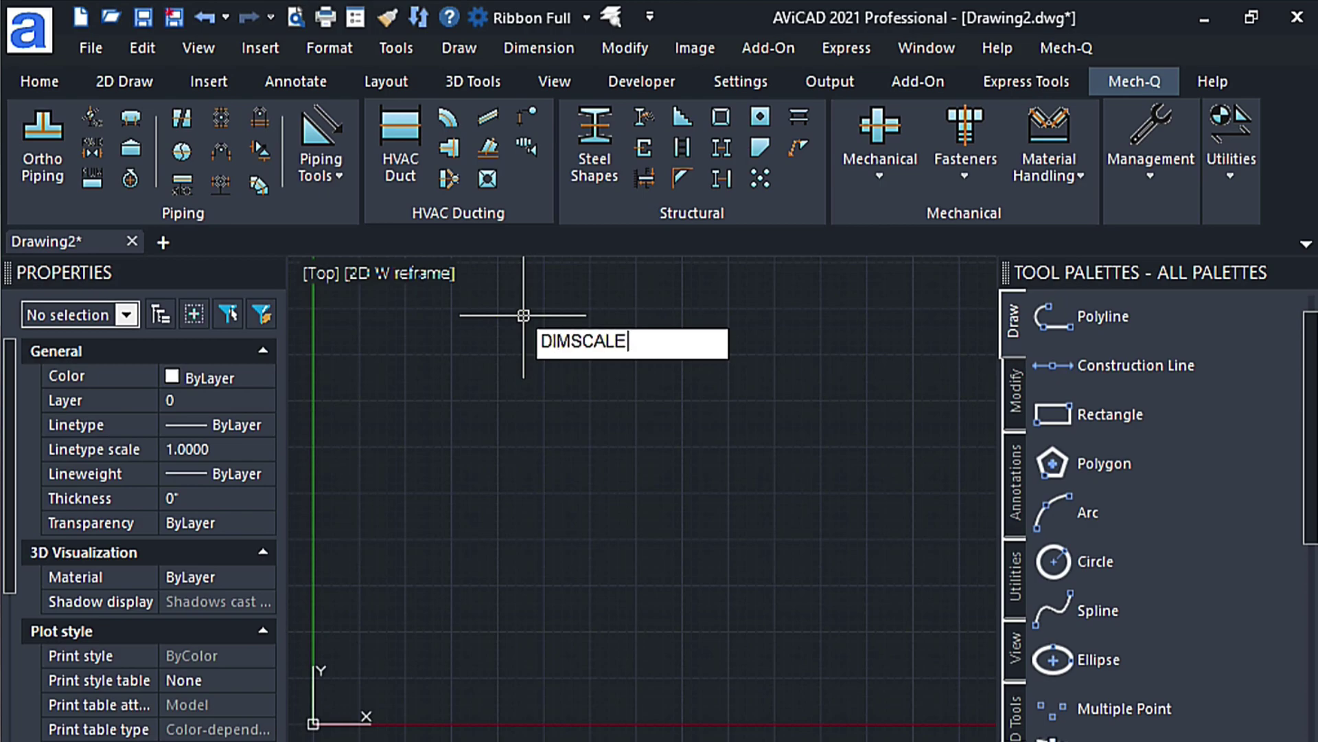
key("Return")
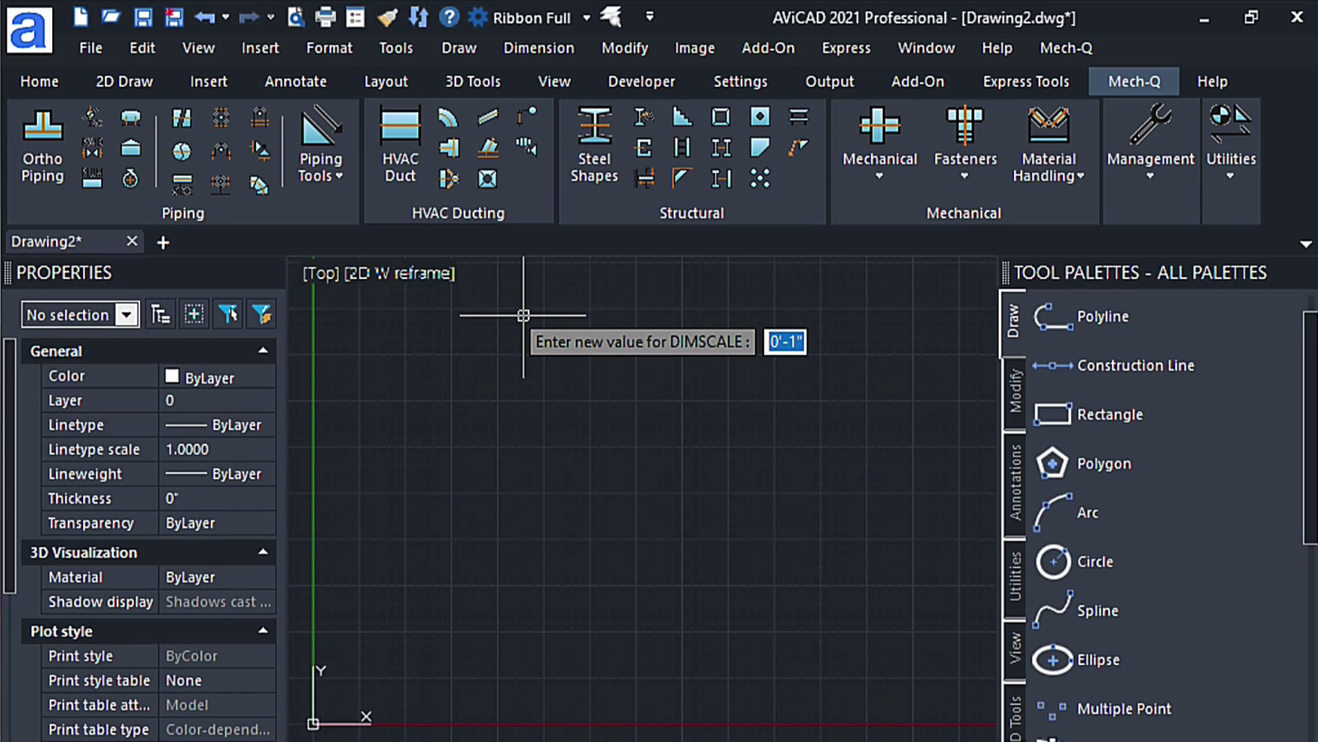
type("12")
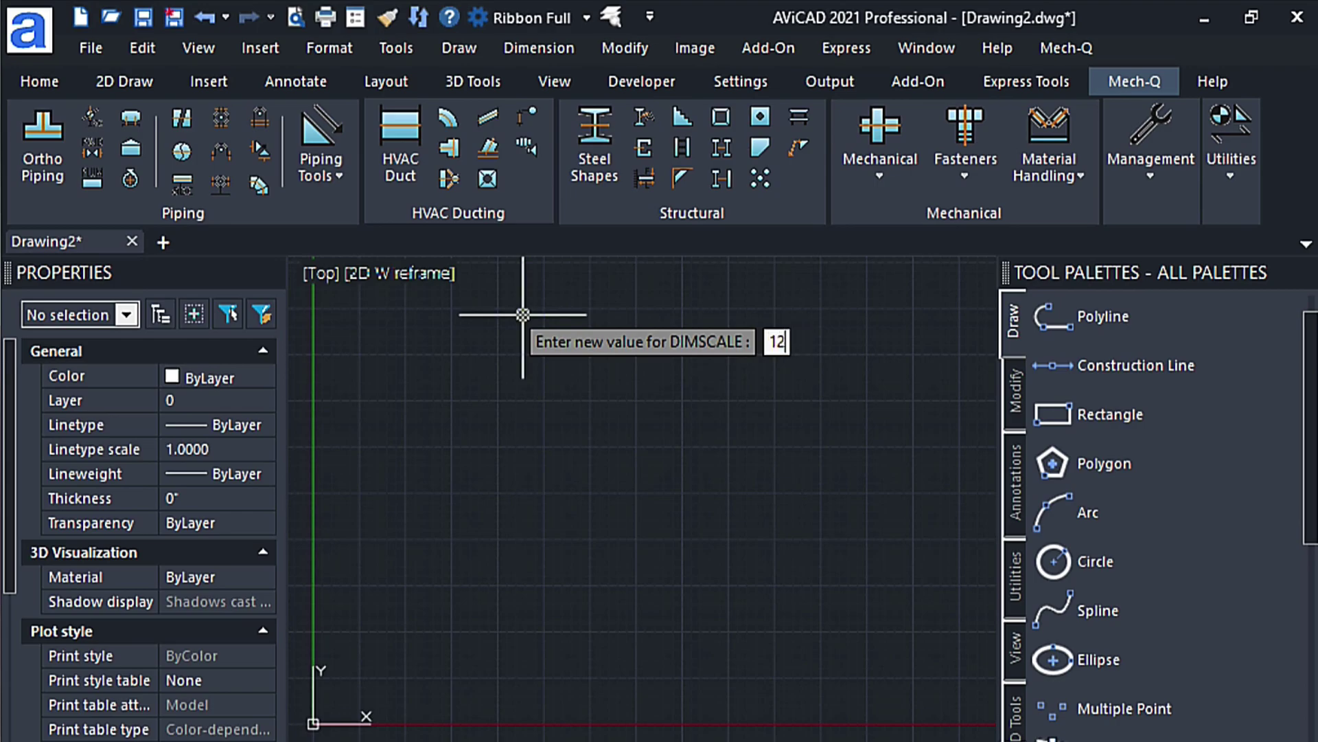
key("Return")
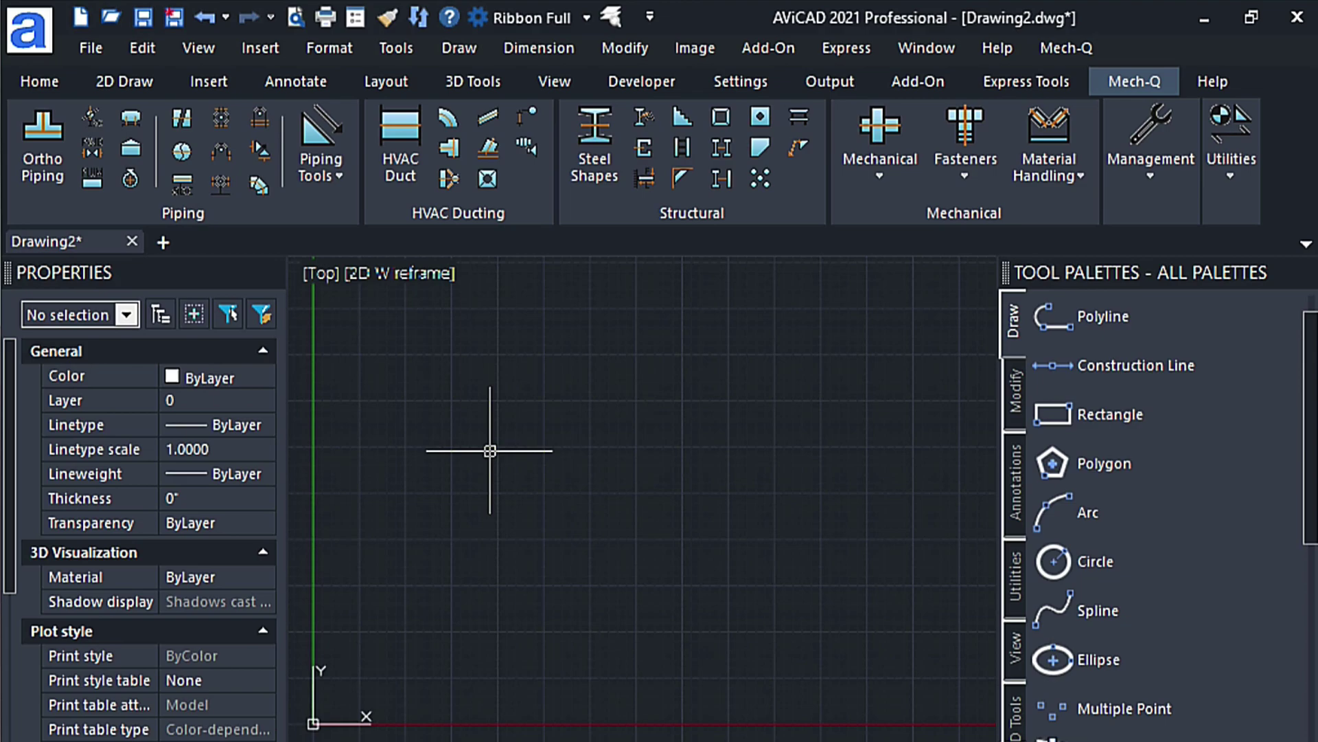
In the HVAC Duct utility, check Connections CFG, where connections are placed at ends only.
left_click(398, 122)
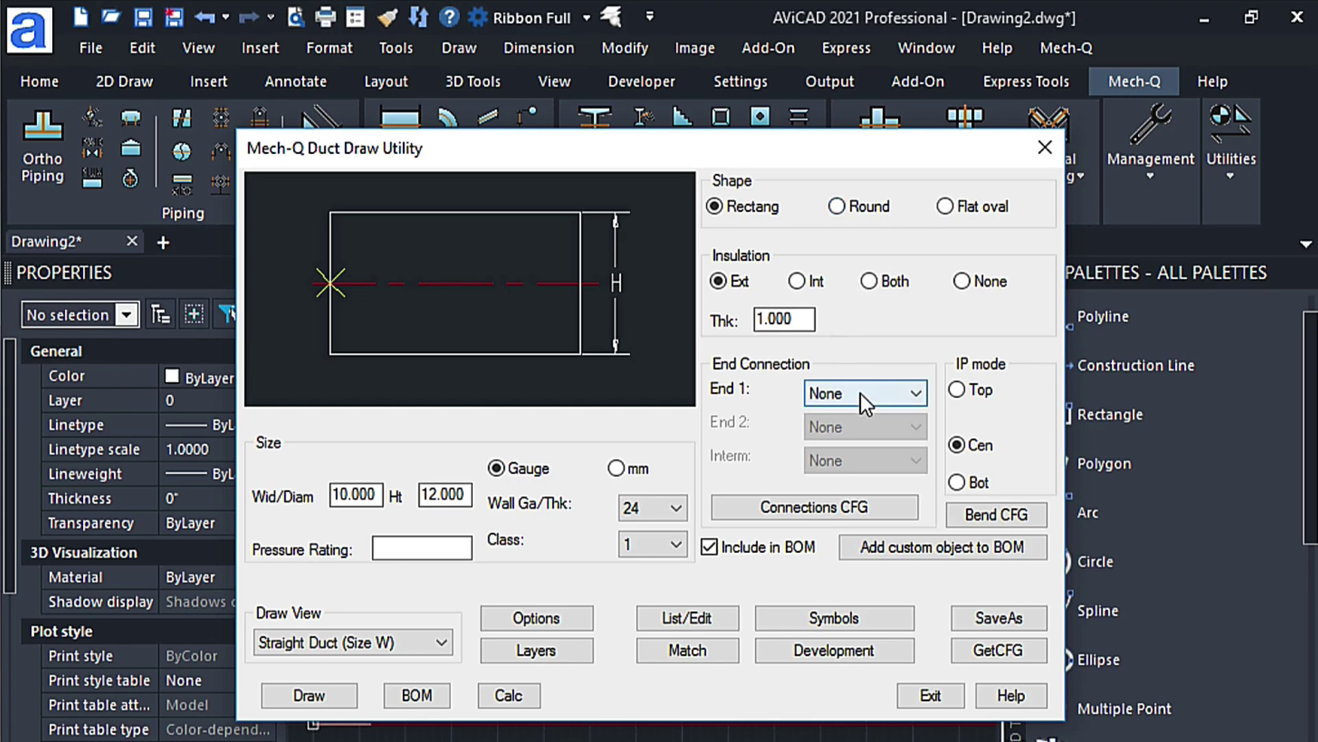
left_click(863, 505)
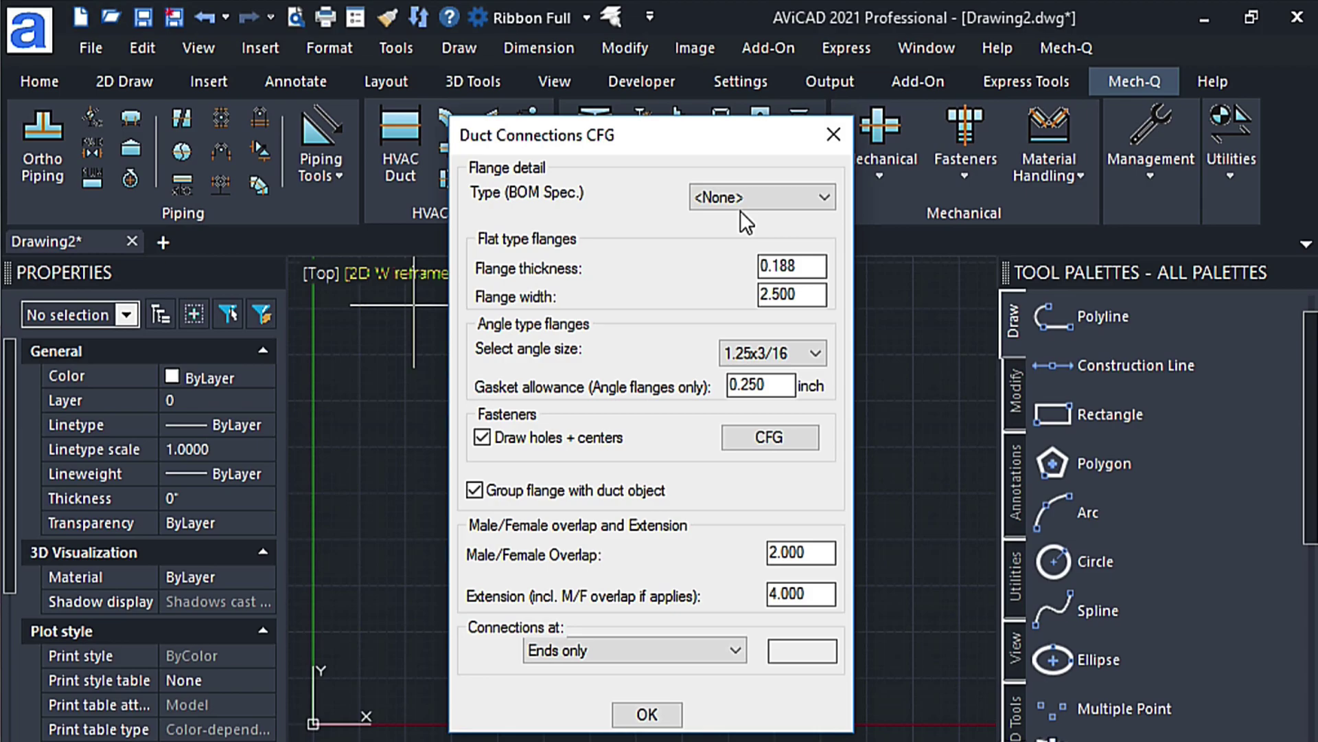
left_click(618, 652)
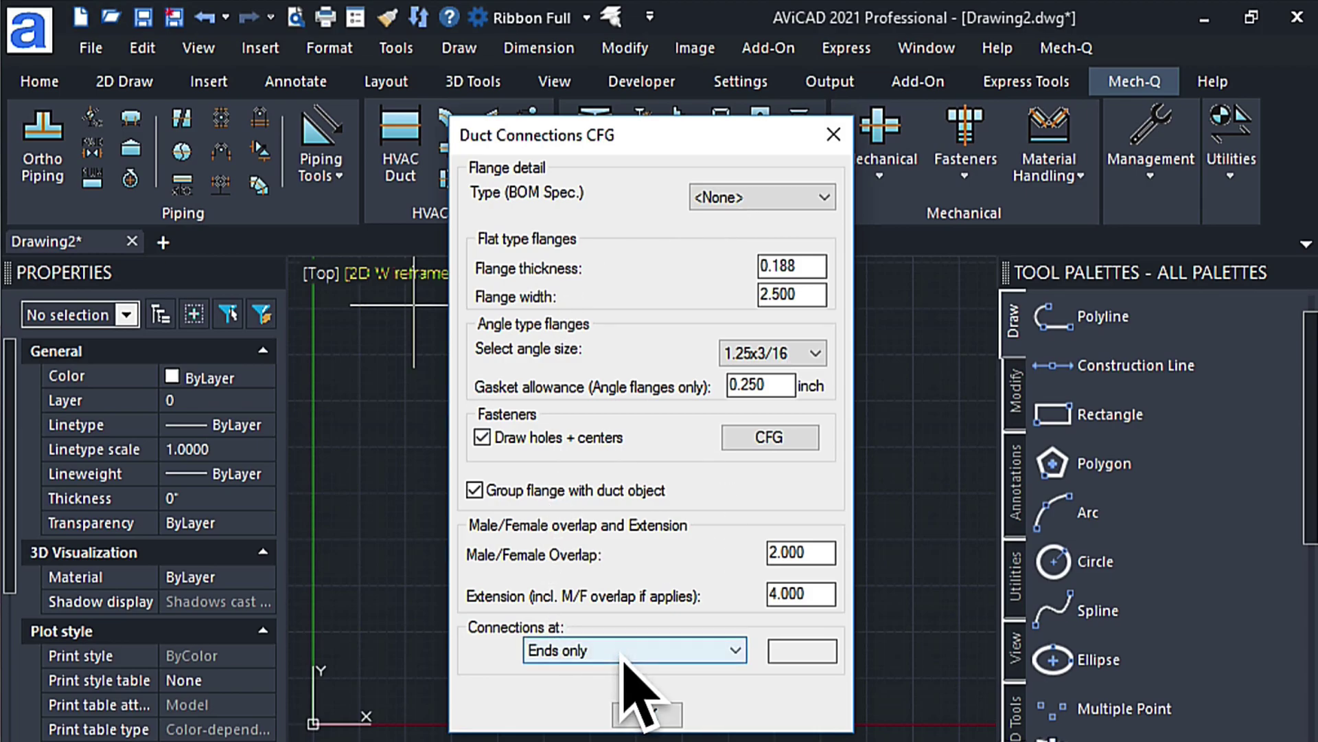
left_click(738, 652)
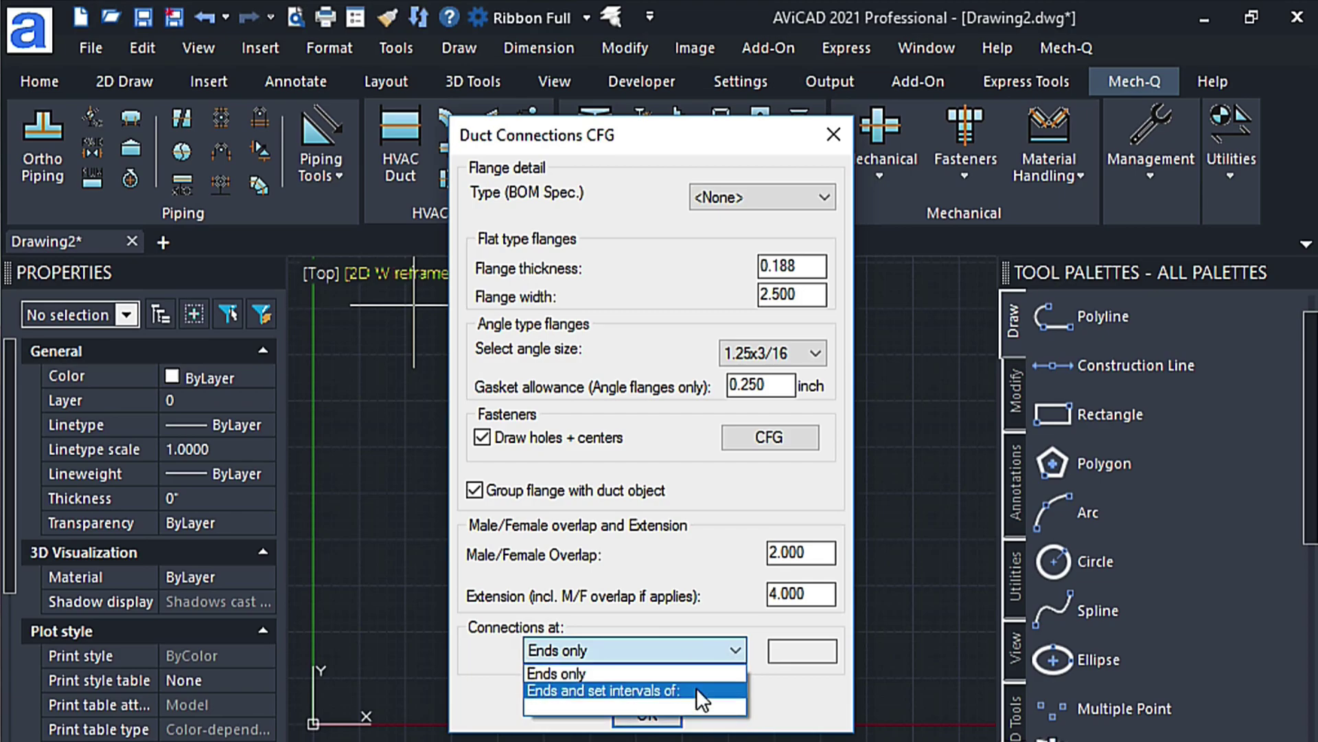
Keep ends-only connections and confirm a 0.188 label text height in Label/Elev CFG.
left_click(647, 717)
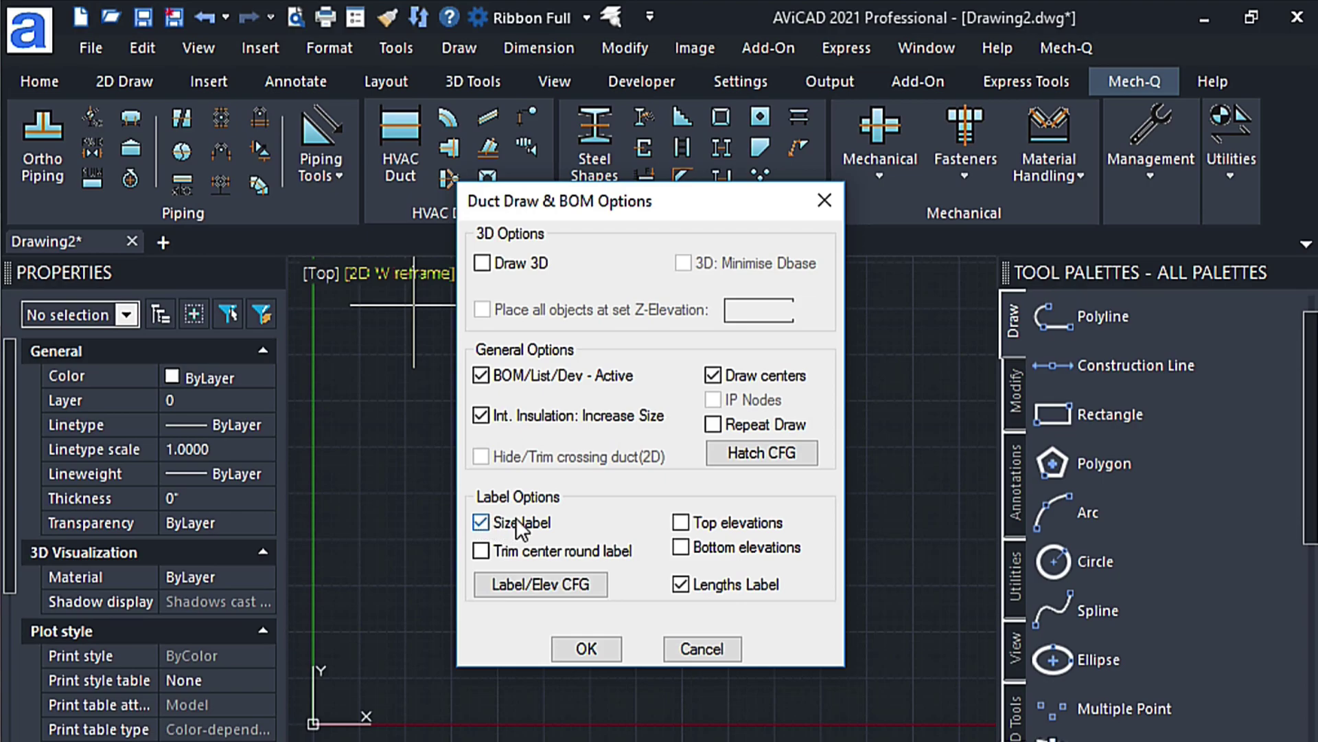
left_click(509, 582)
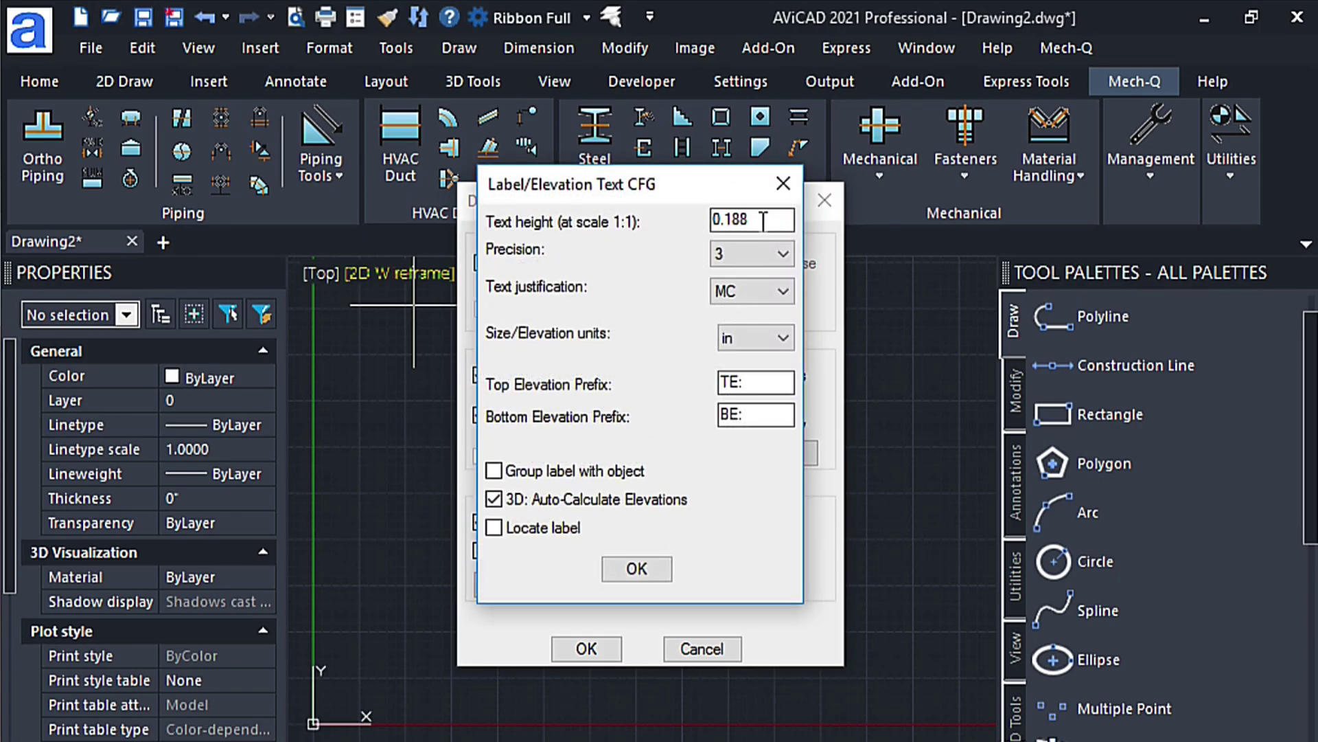
left_click_drag(763, 219, 703, 218)
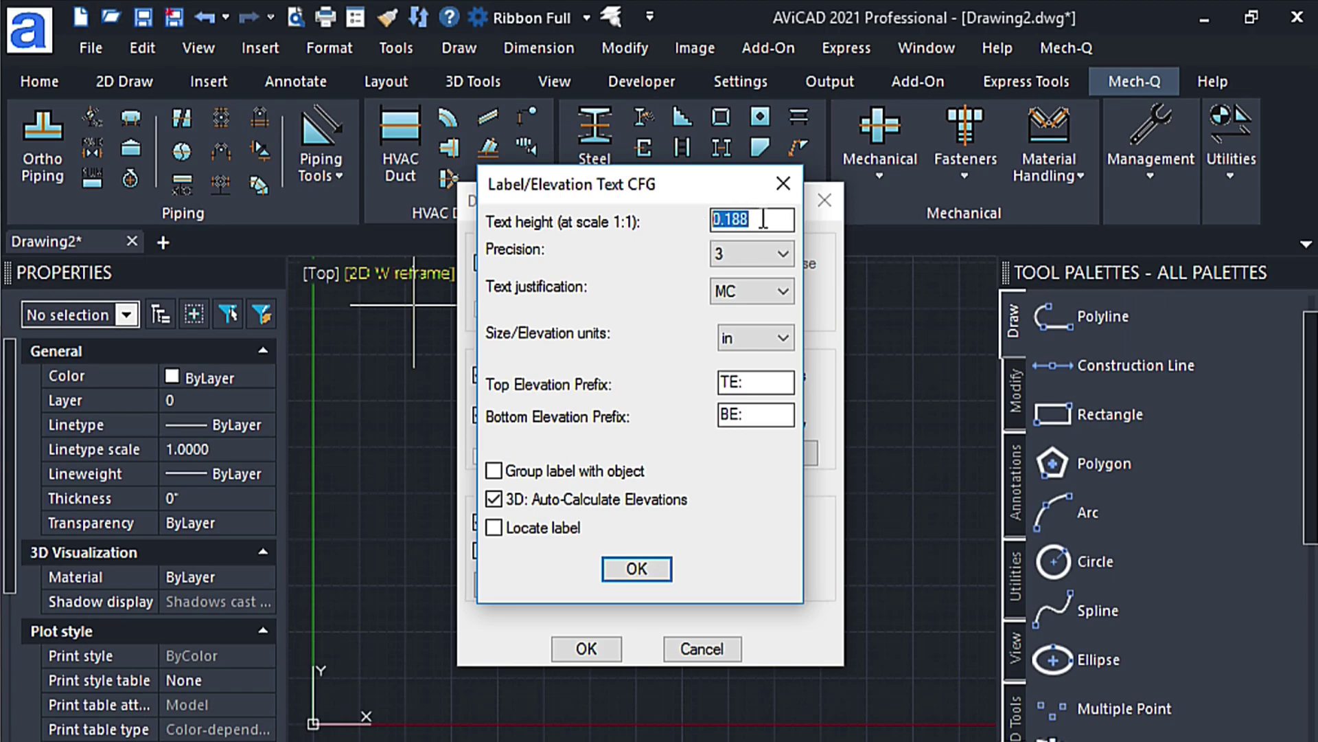
left_click(636, 569)
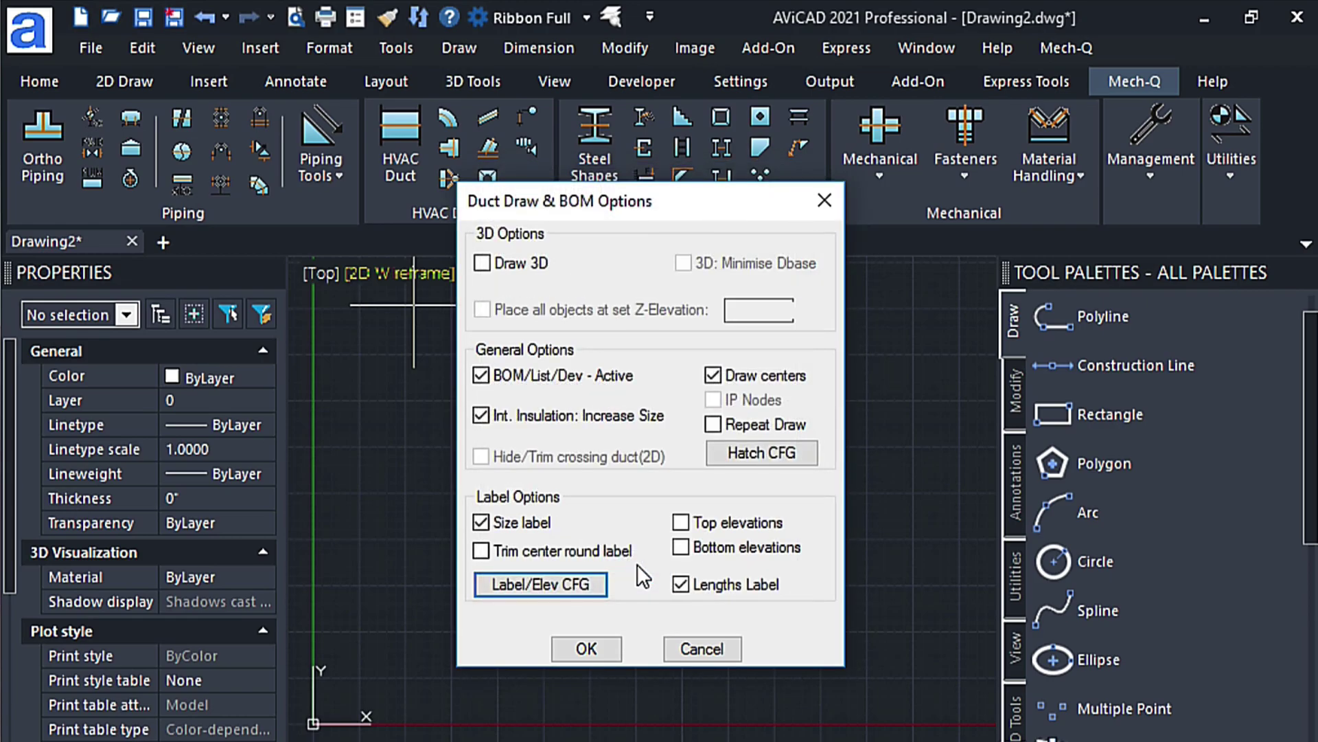
Draw a 12' (144") Straight Duct (Size W) 10x12 run from a picked start point.
left_click(586, 648)
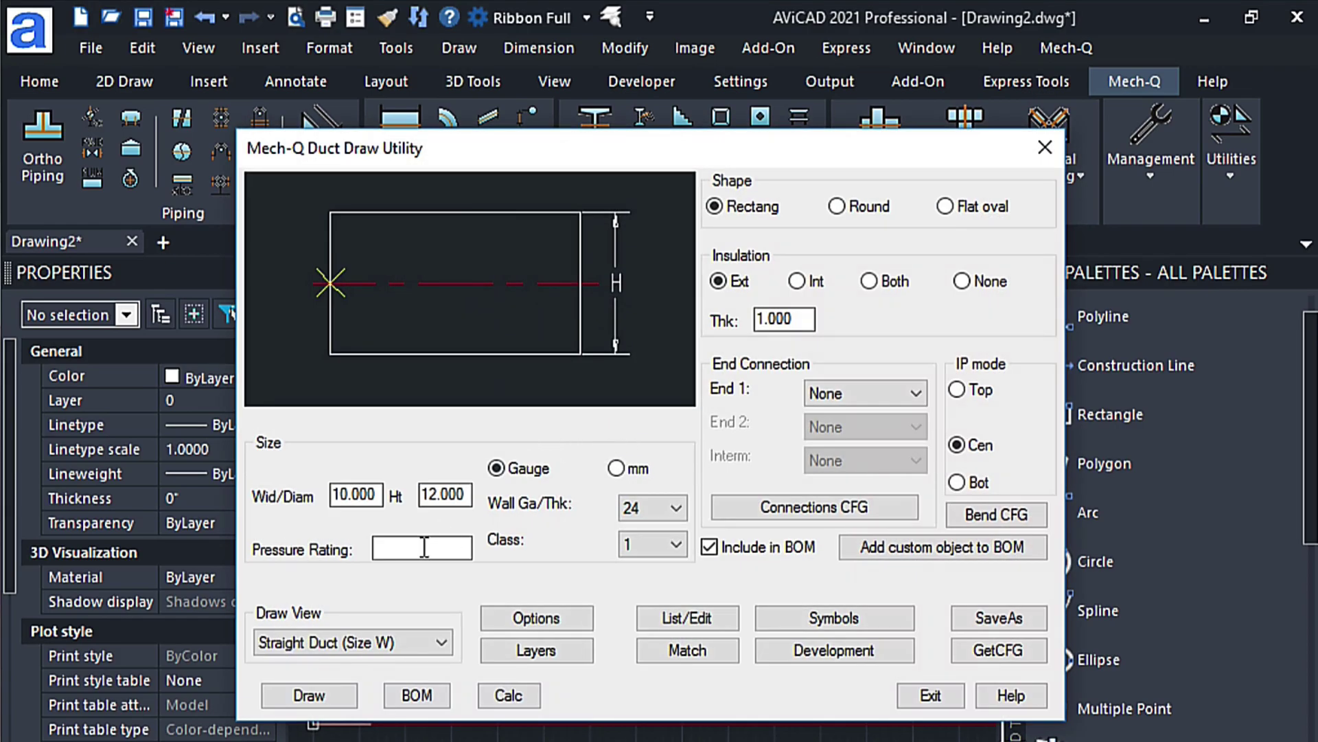
left_click(427, 639)
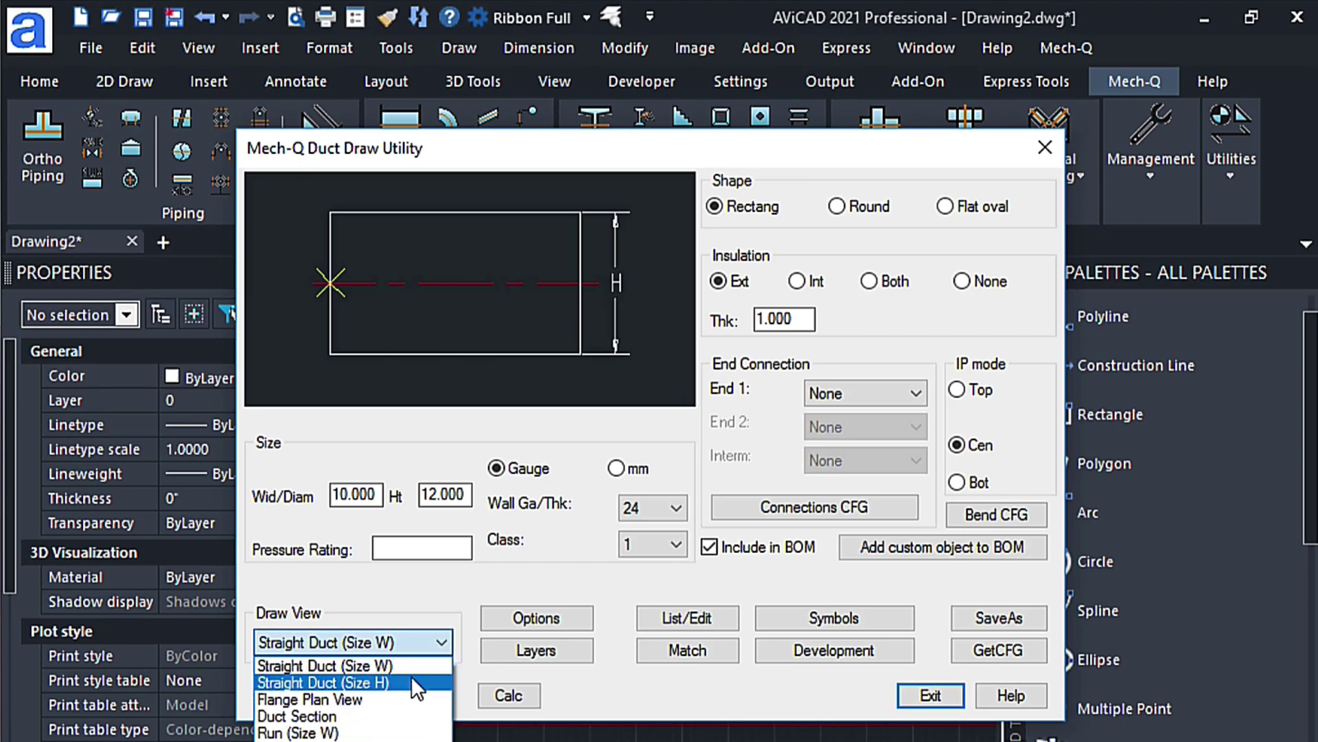
left_click(349, 663)
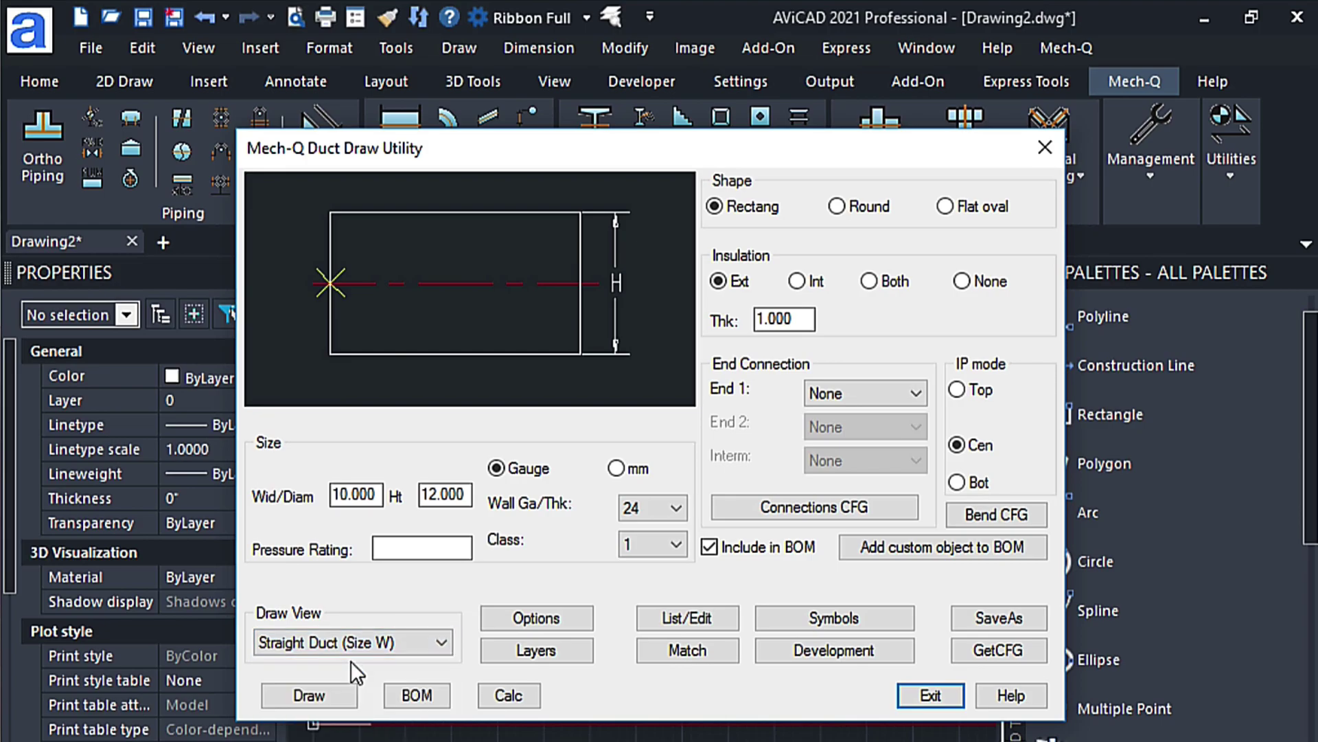
left_click(331, 690)
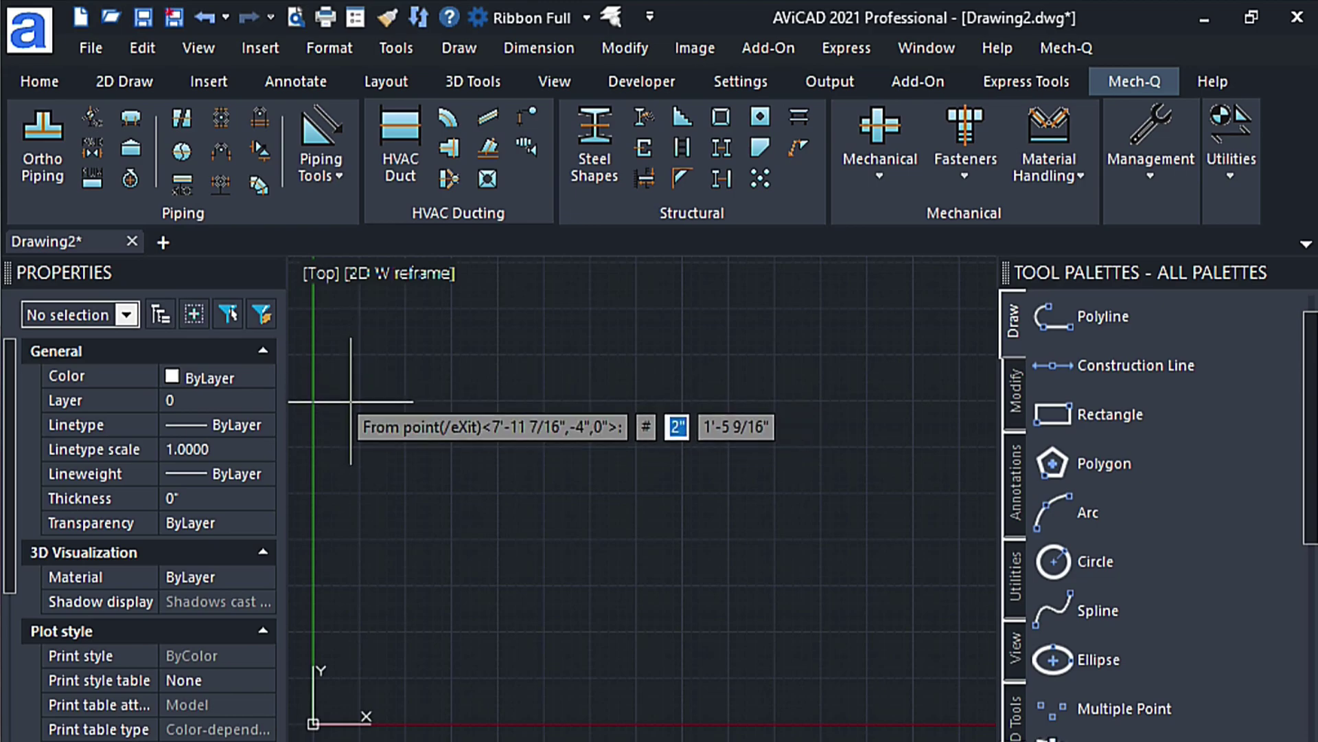
left_click(352, 400)
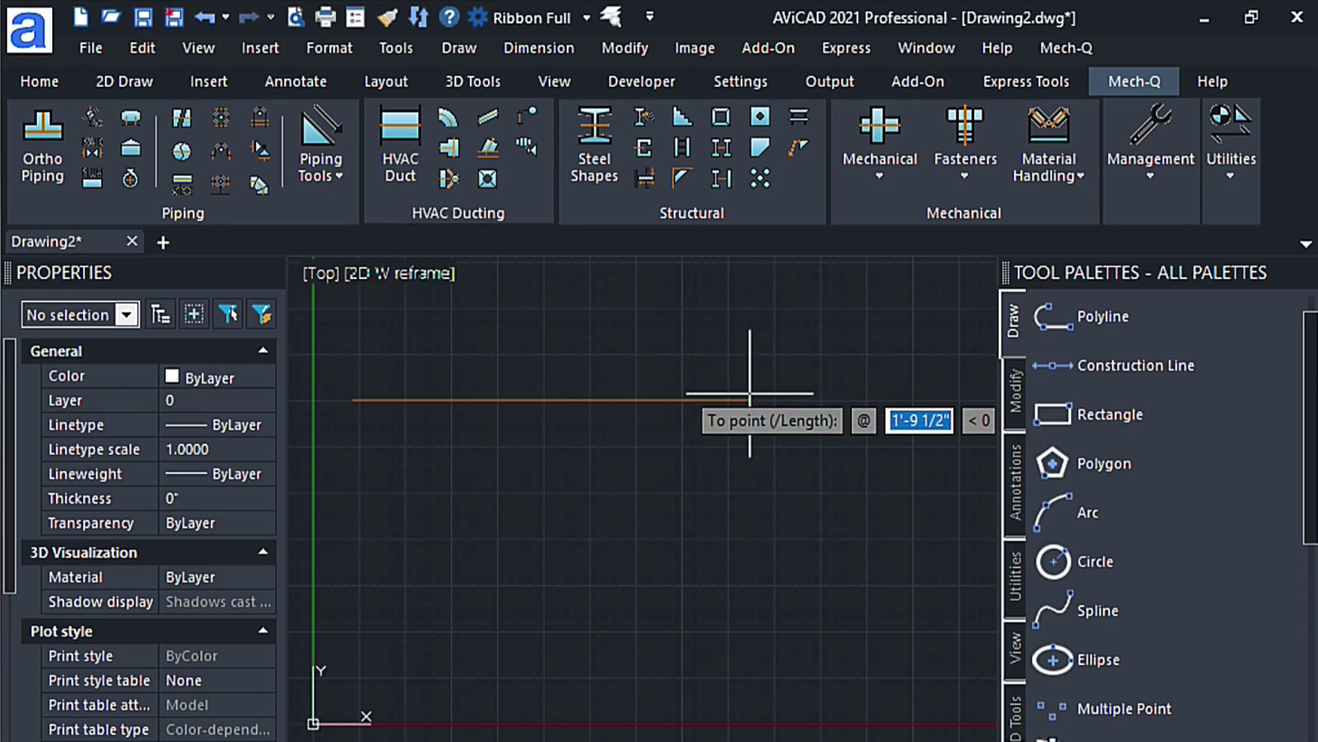
type("12'")
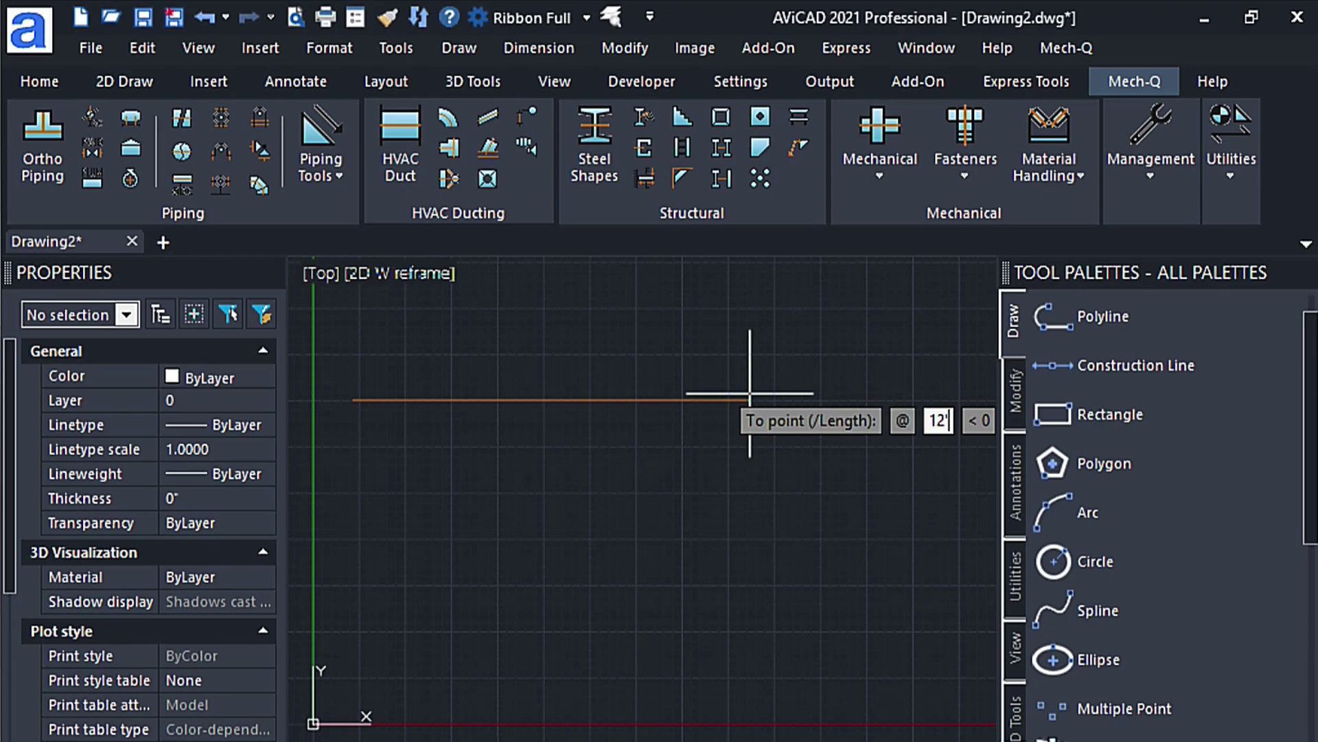
key("Return")
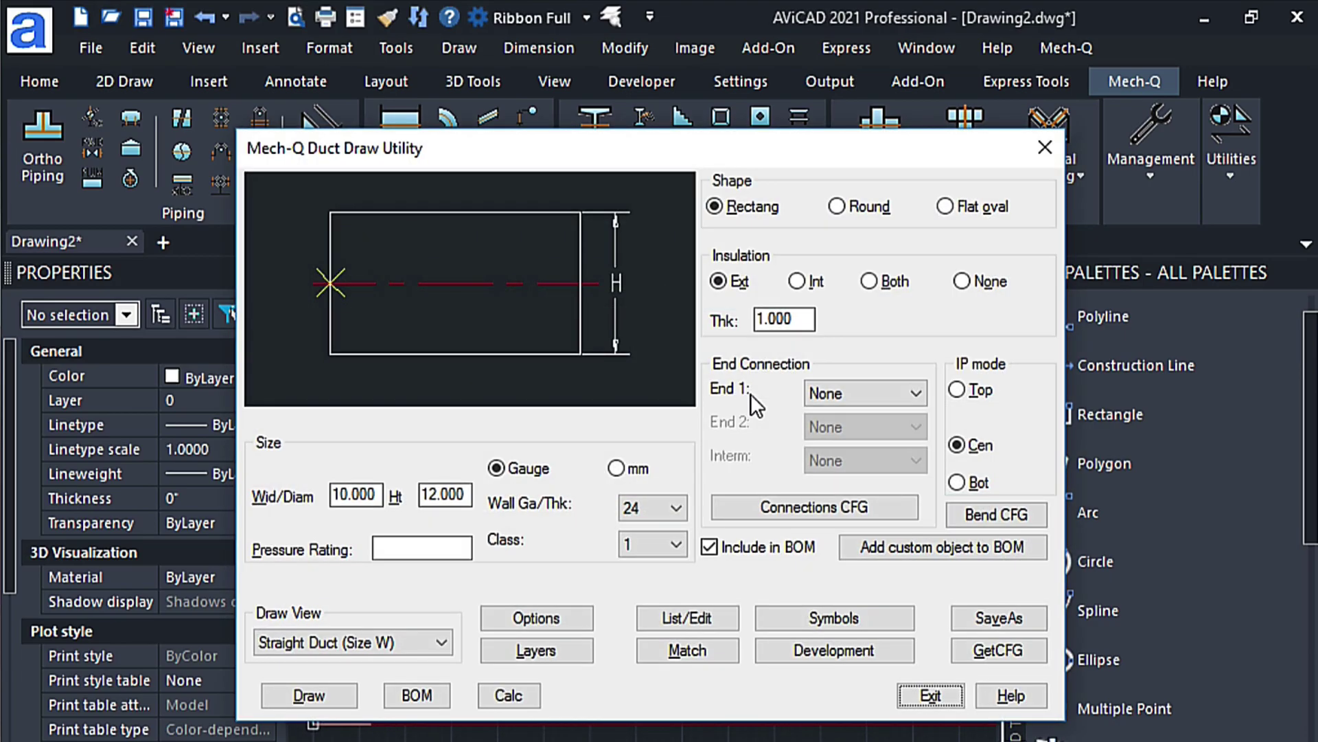
Exit the Duct Draw Utility and zoom extents to fit the duct in view.
left_click(918, 694)
type("z")
key("Return")
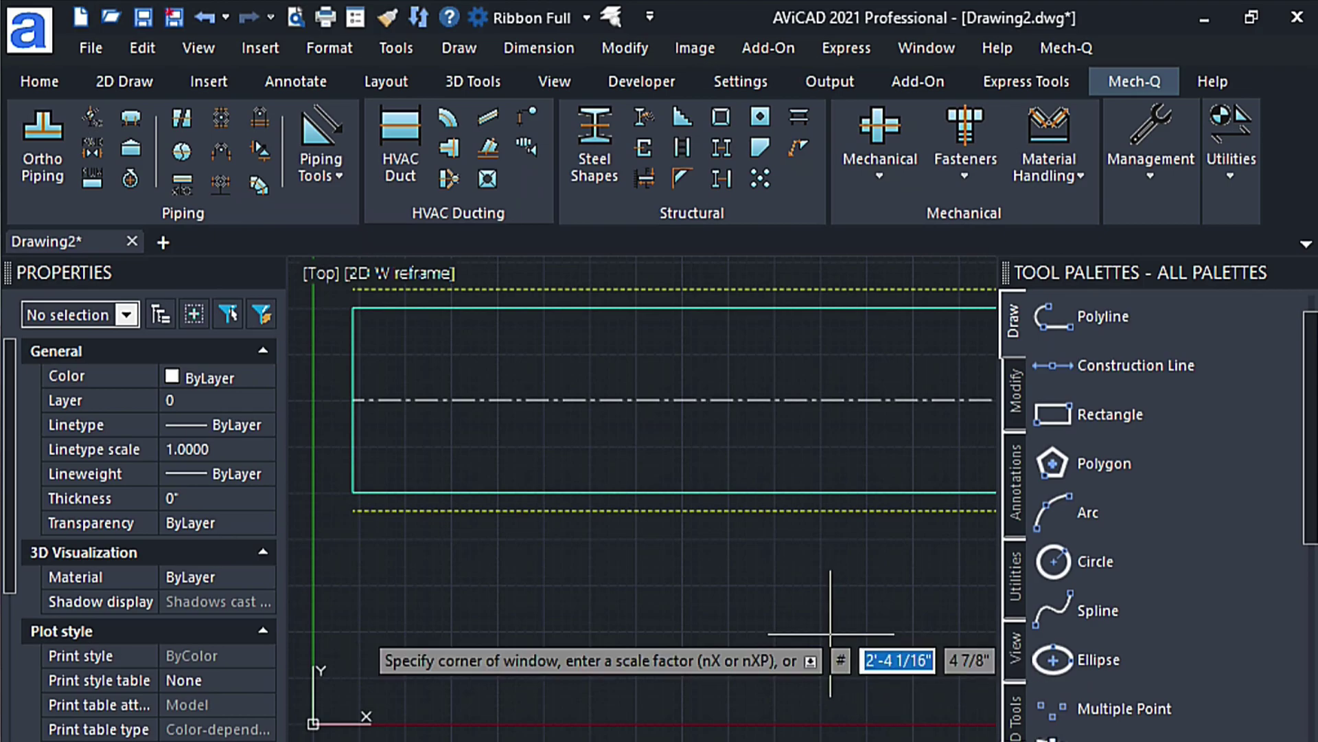
type("e")
key("Return")
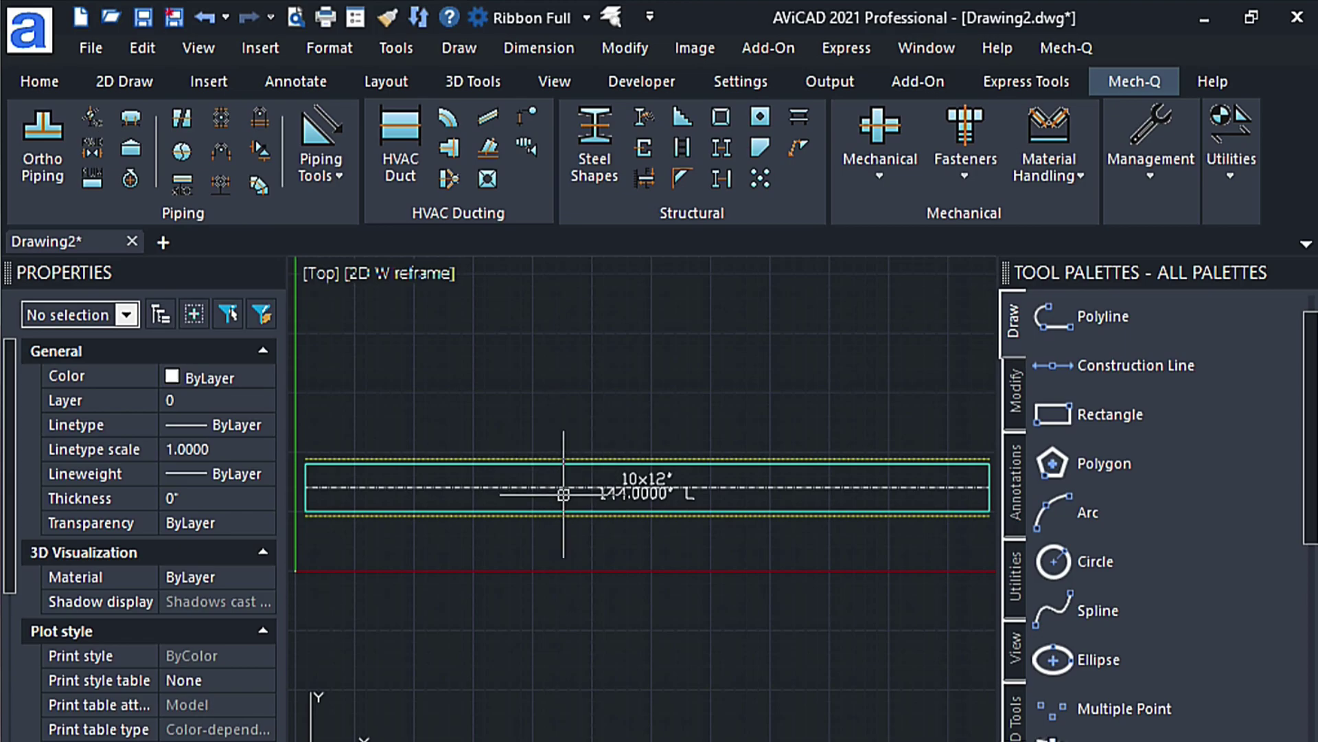
scroll(563, 493, "down", 2)
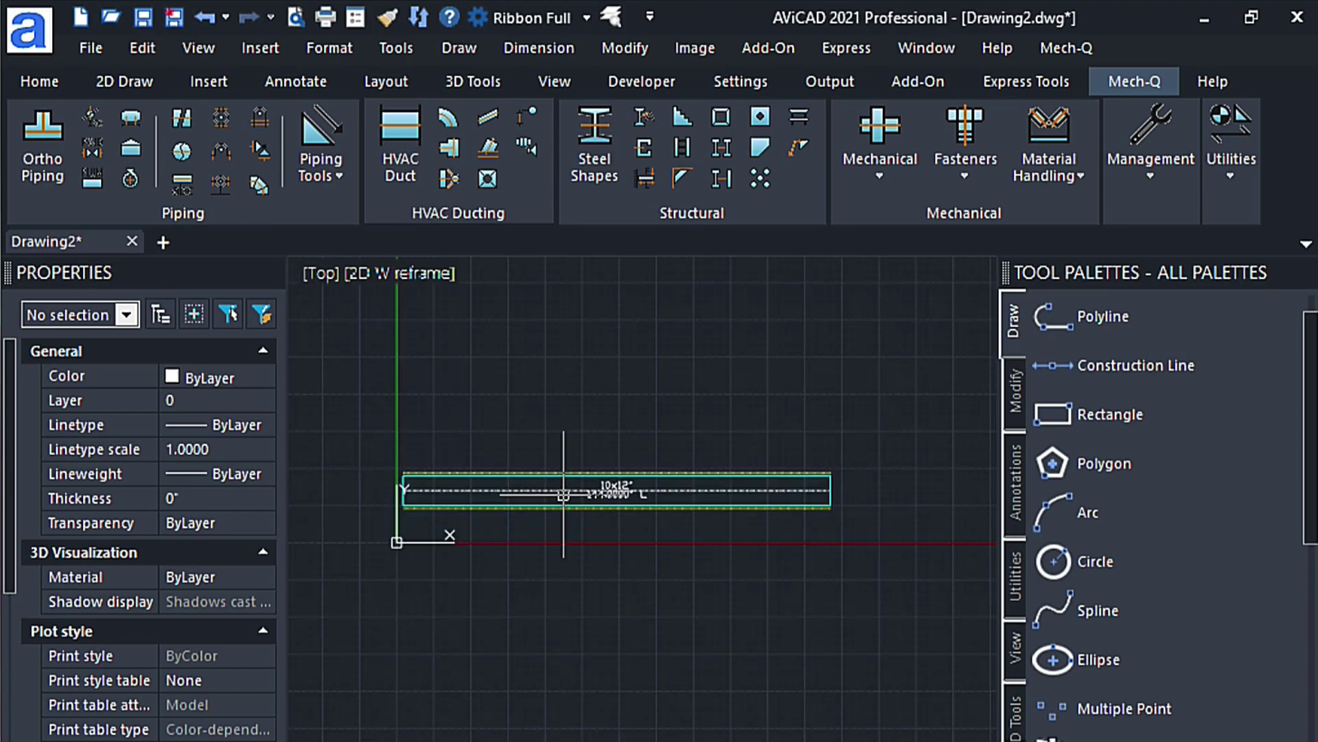
In Mech-Q Bends & Elbows, choose the 90deg Bend (Size W) view and start drawing the 10x12 bend.
left_click(451, 117)
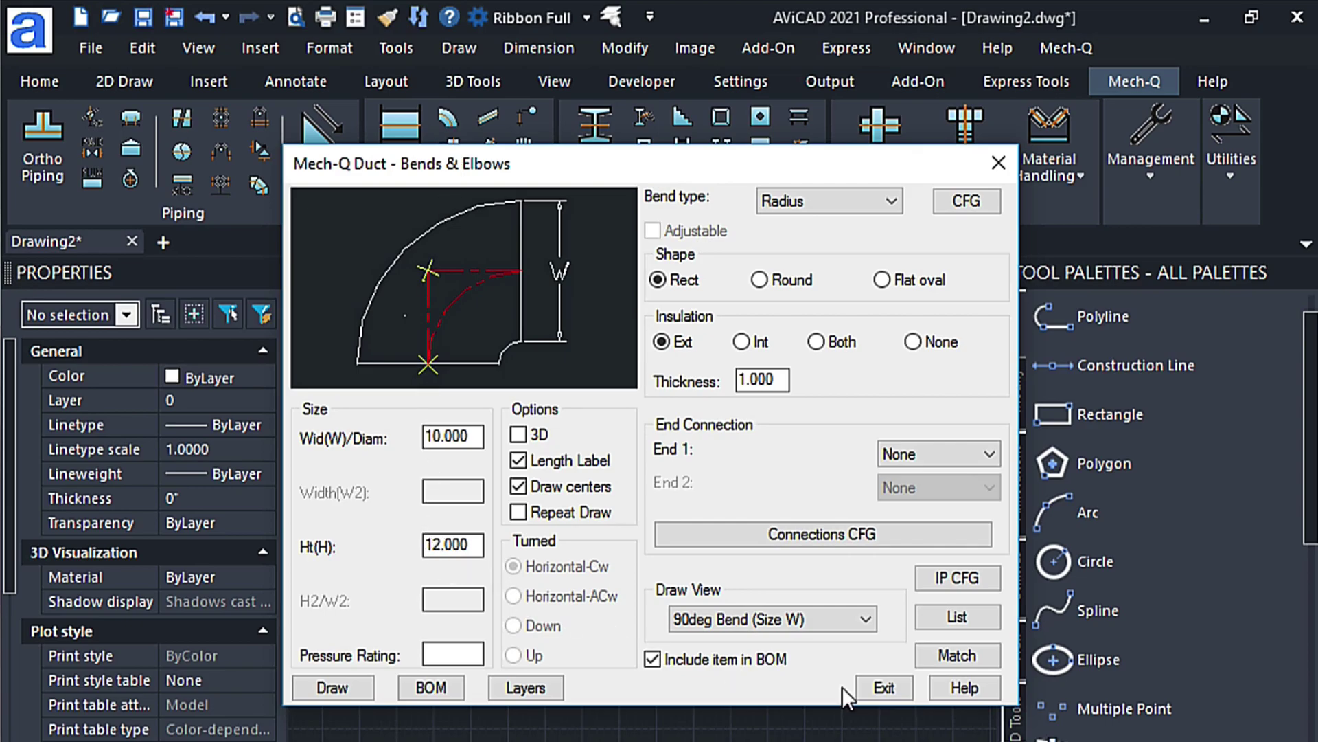
left_click(864, 620)
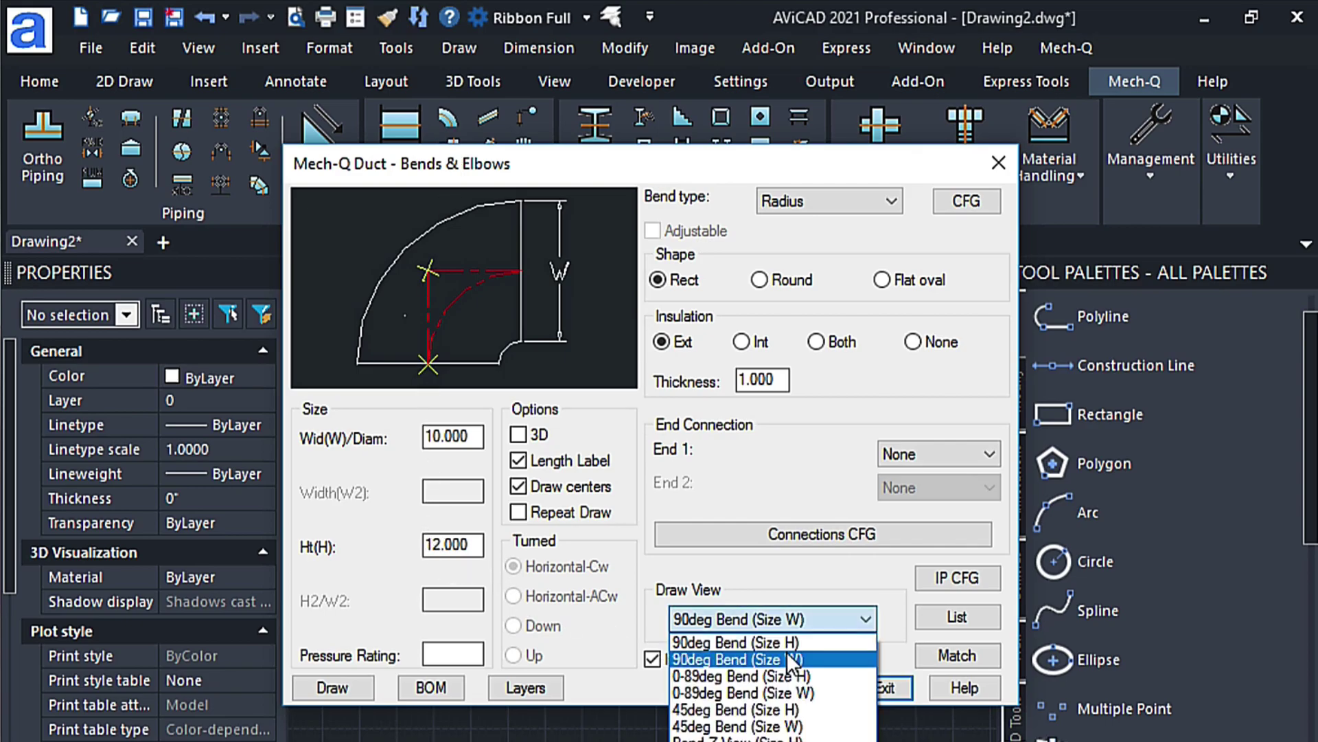
left_click(792, 659)
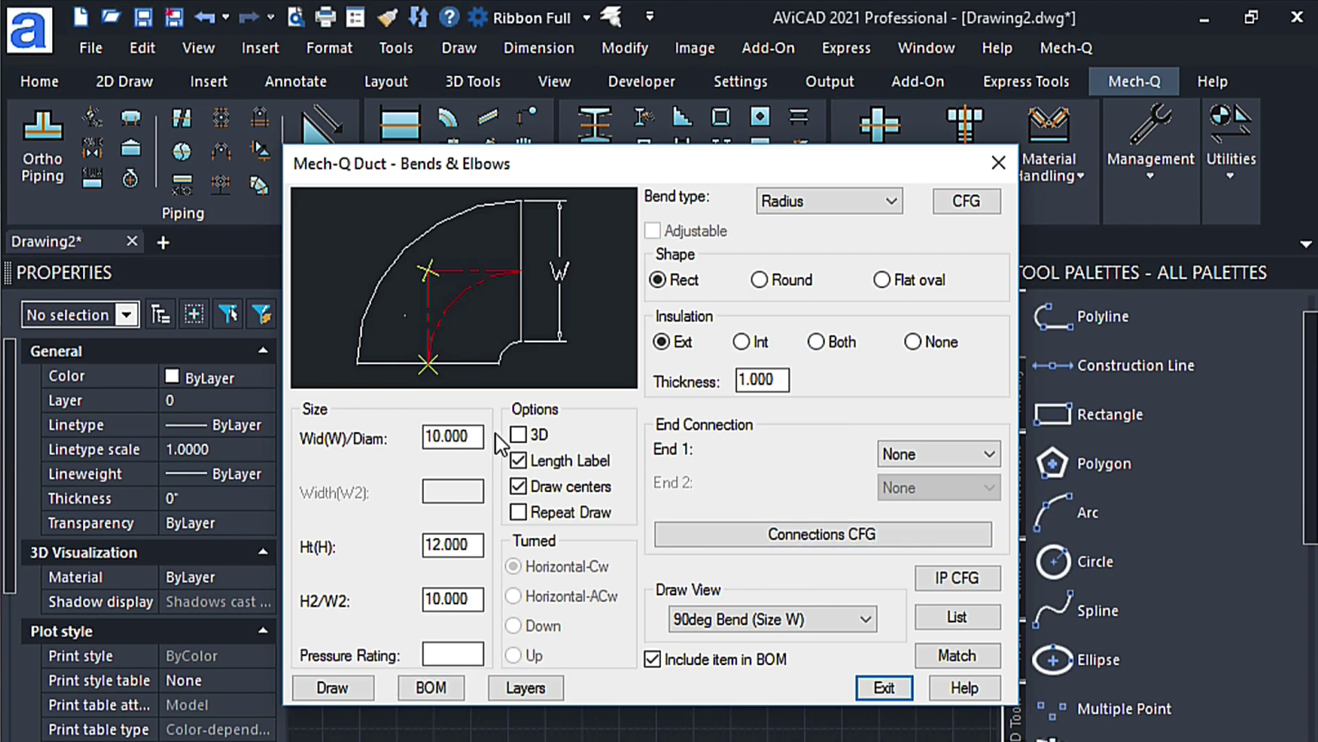
left_click(337, 682)
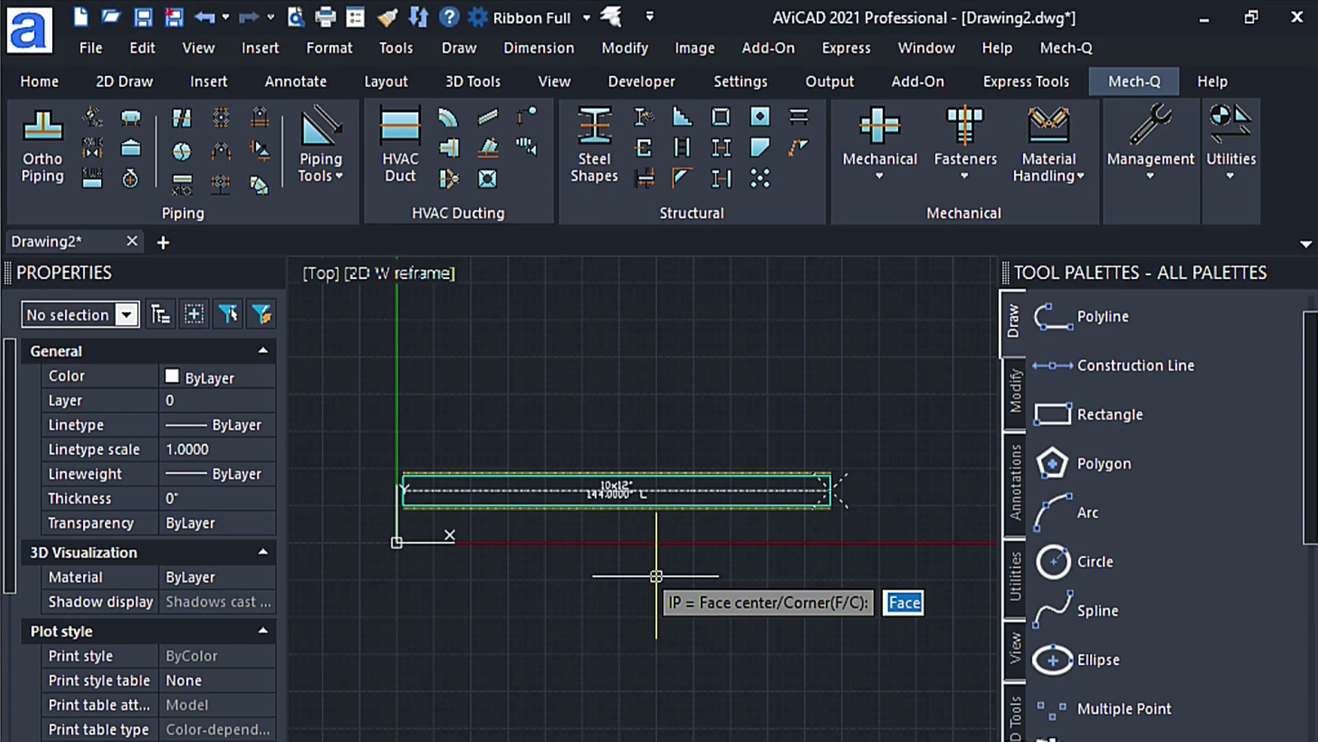
Insert the elbow at the duct's right-end face with default rotation and no mirroring.
key("Return")
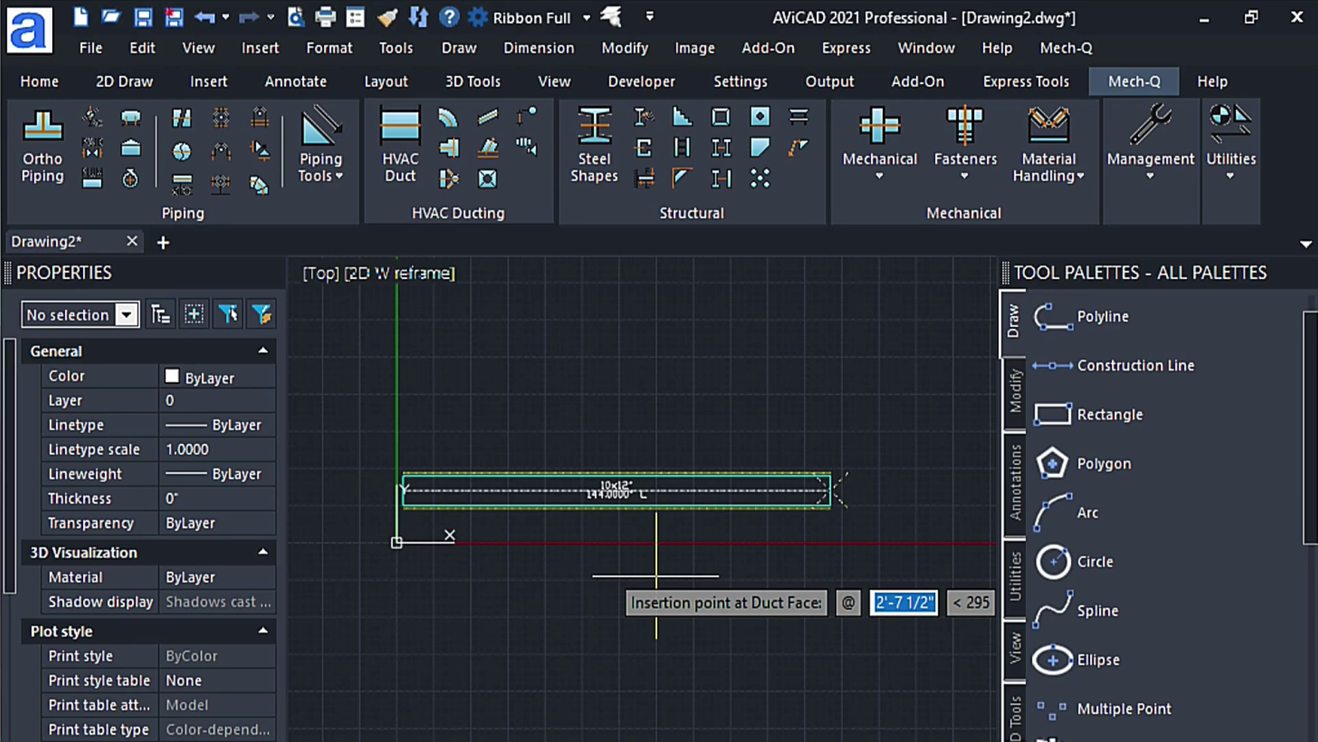
key("Return")
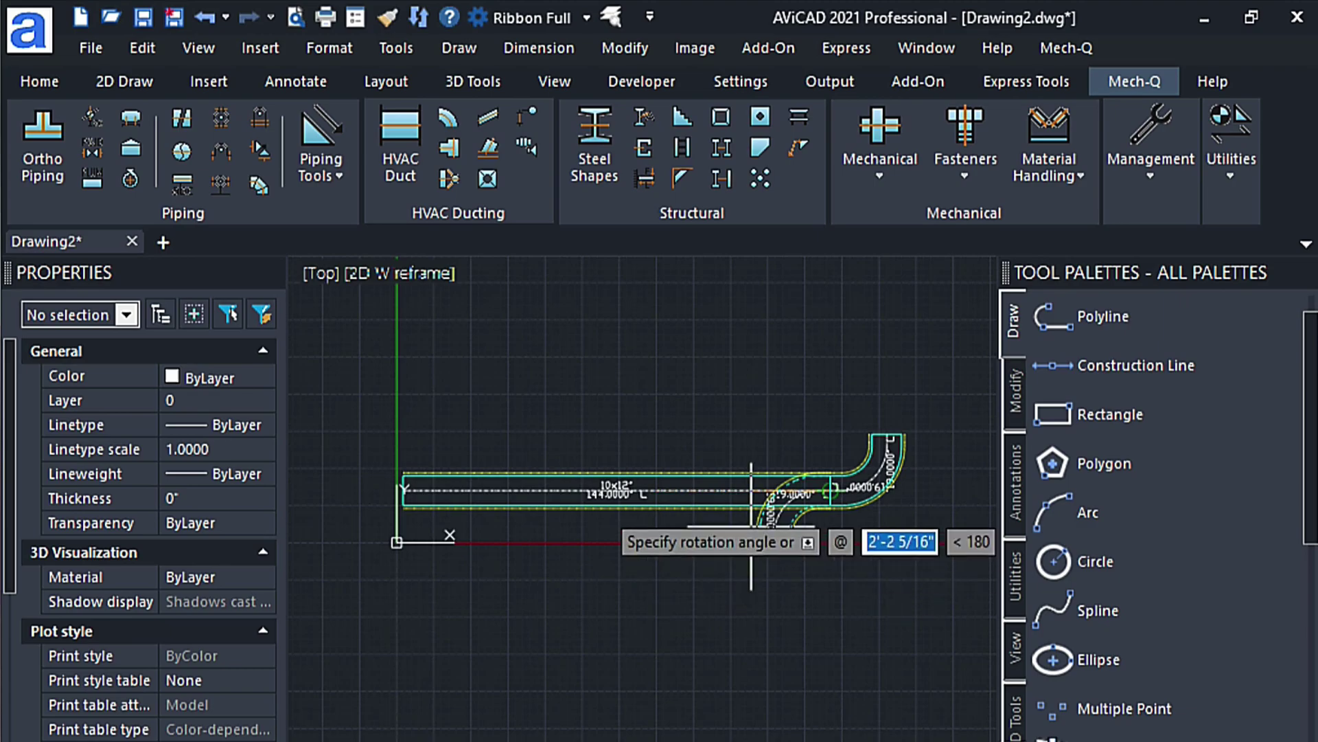
key("Return")
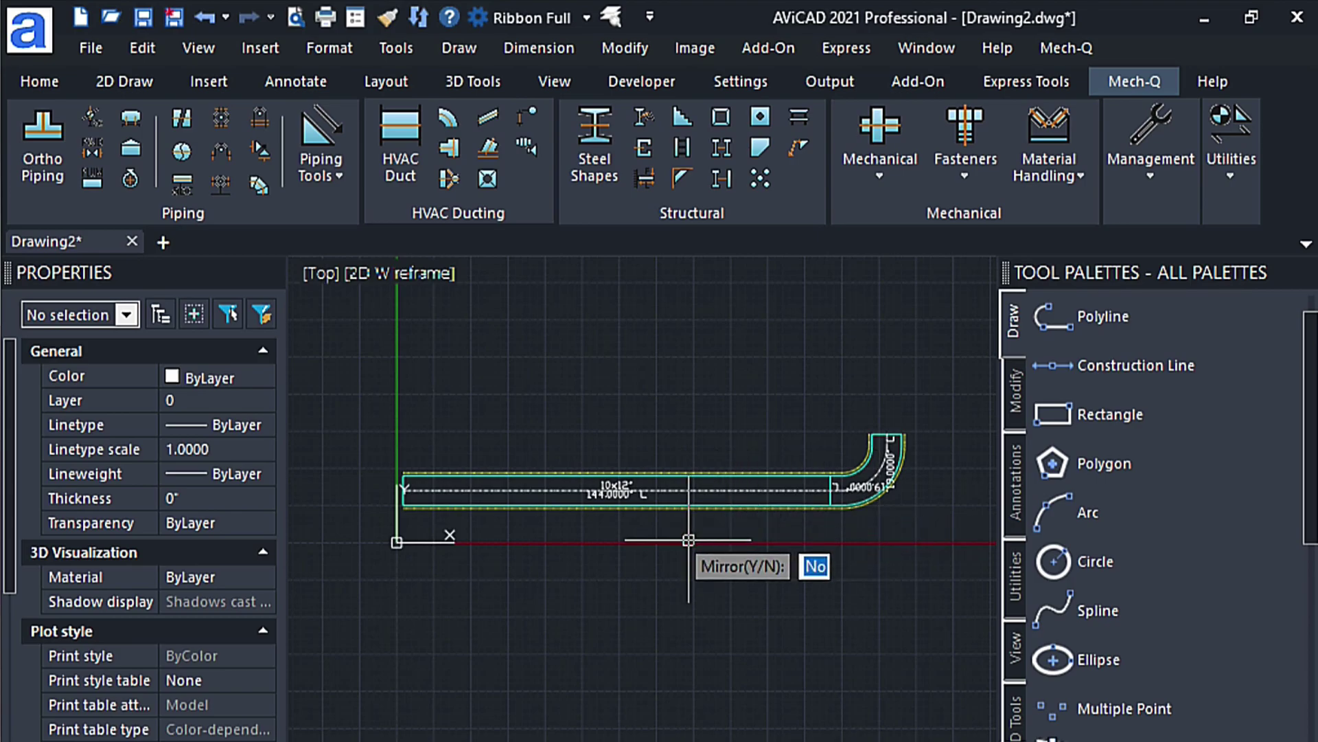
type("n")
key("Return")
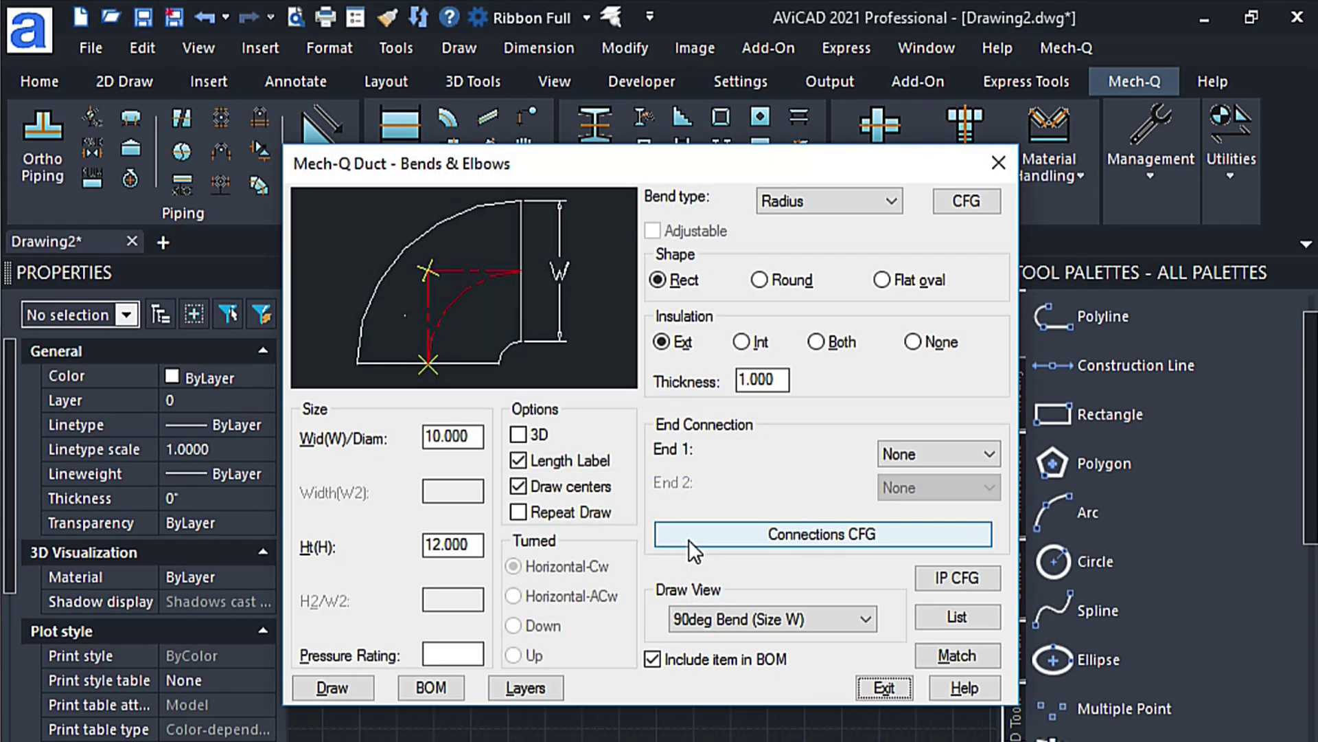
left_click(877, 687)
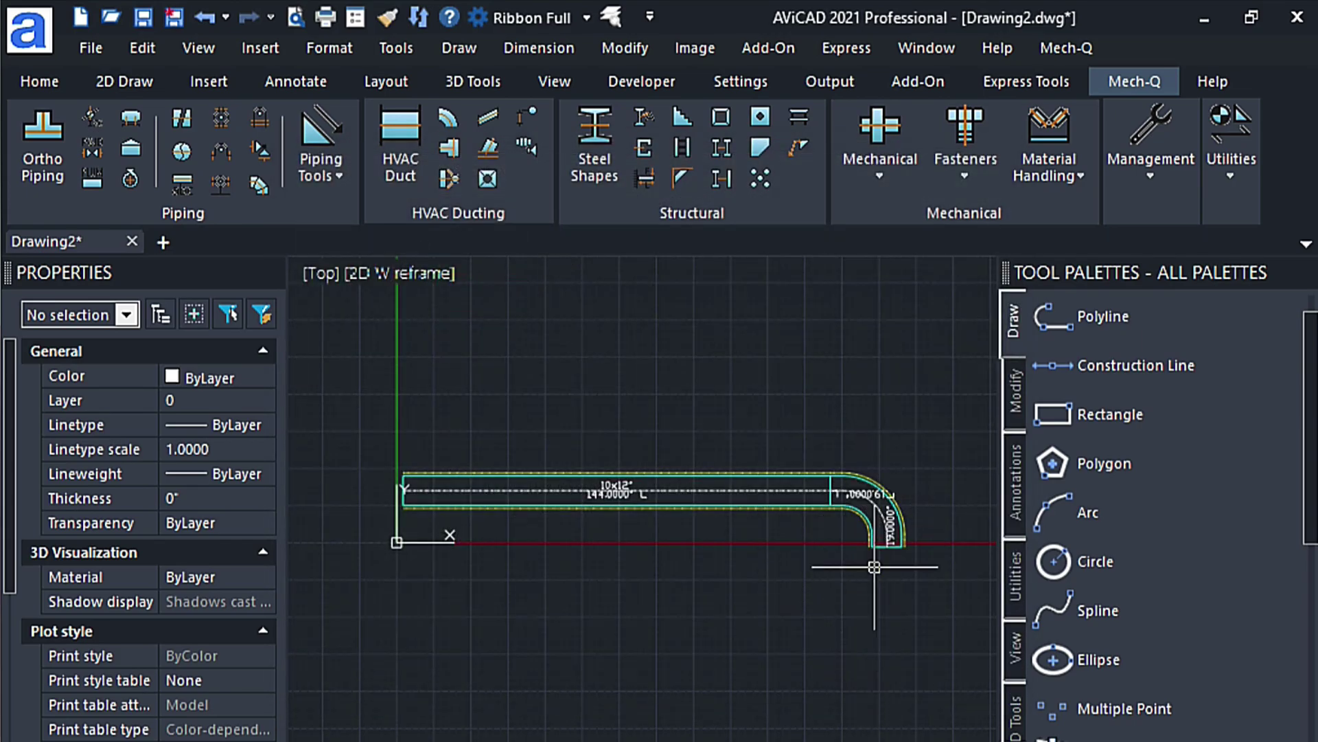
Drag the elbow's upside-down length label up above the duct, clear of the bend.
scroll(851, 512, "down", 2)
scroll(850, 511, "up", 4)
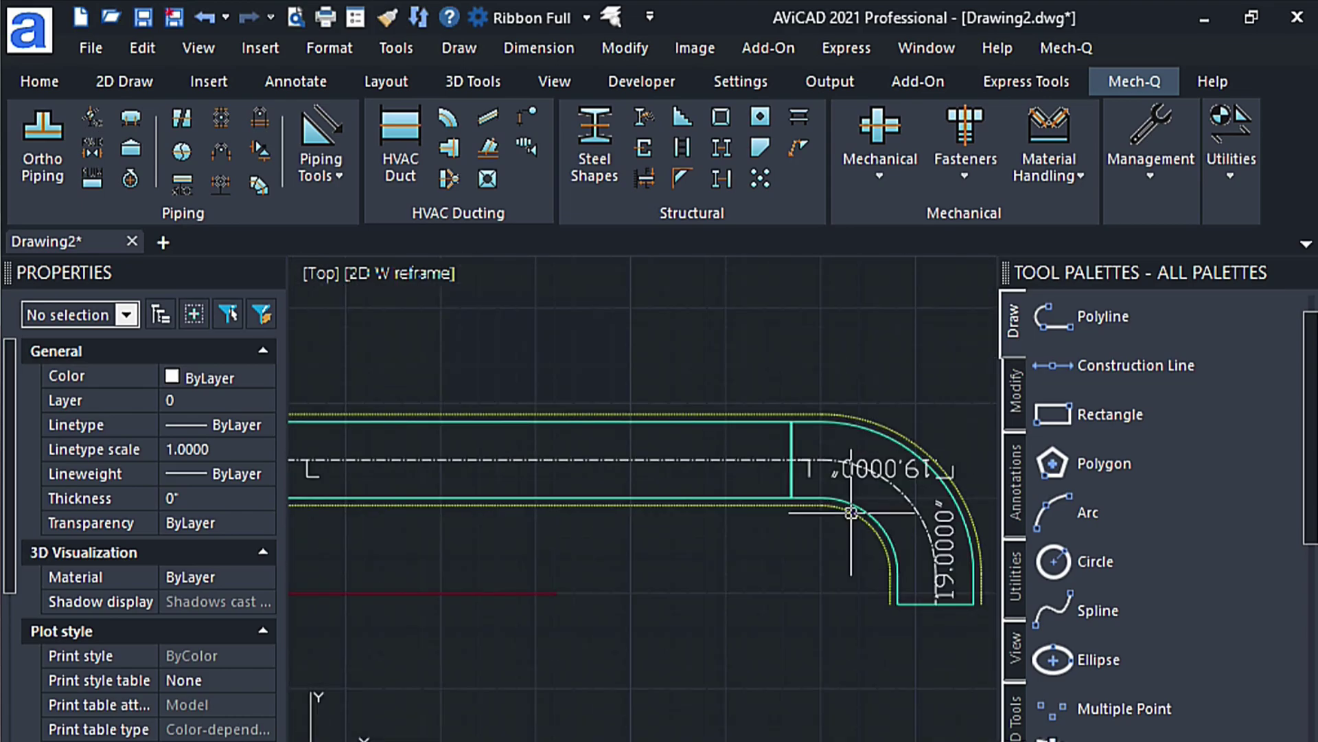
left_click(891, 460)
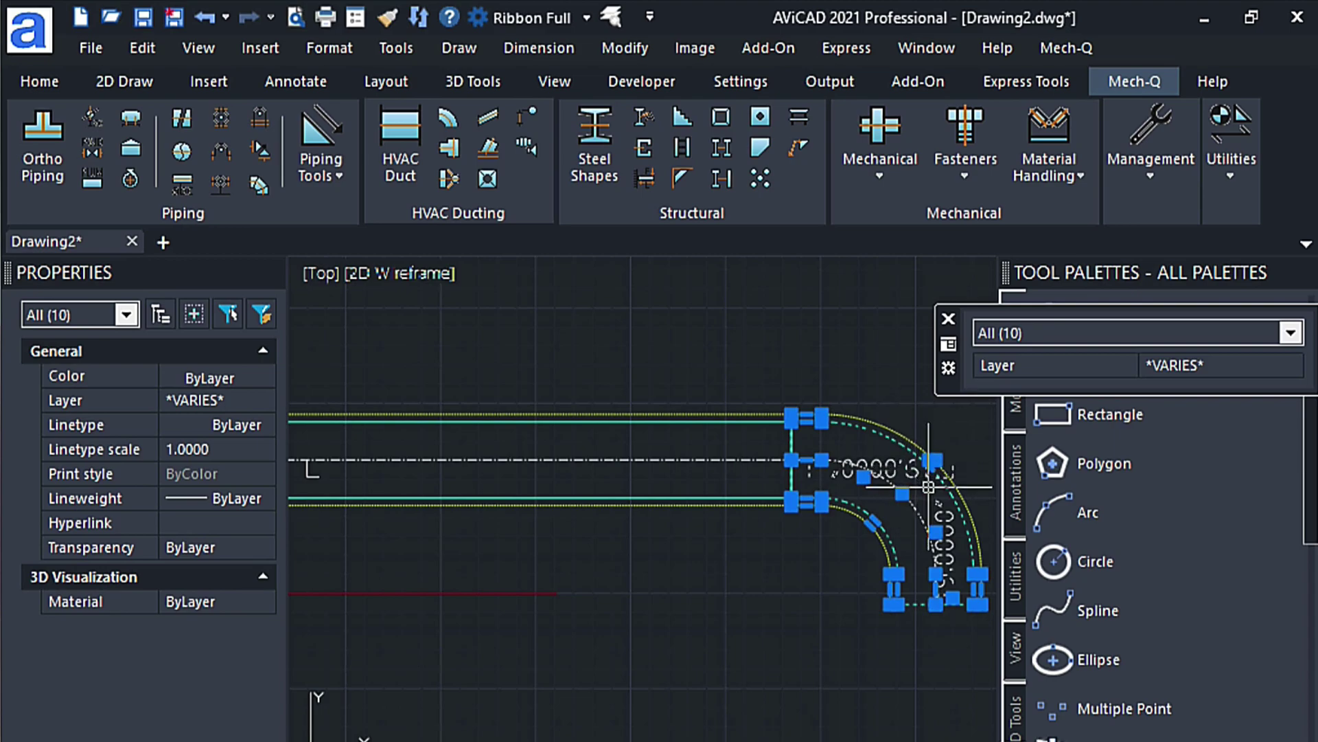
left_click(929, 459)
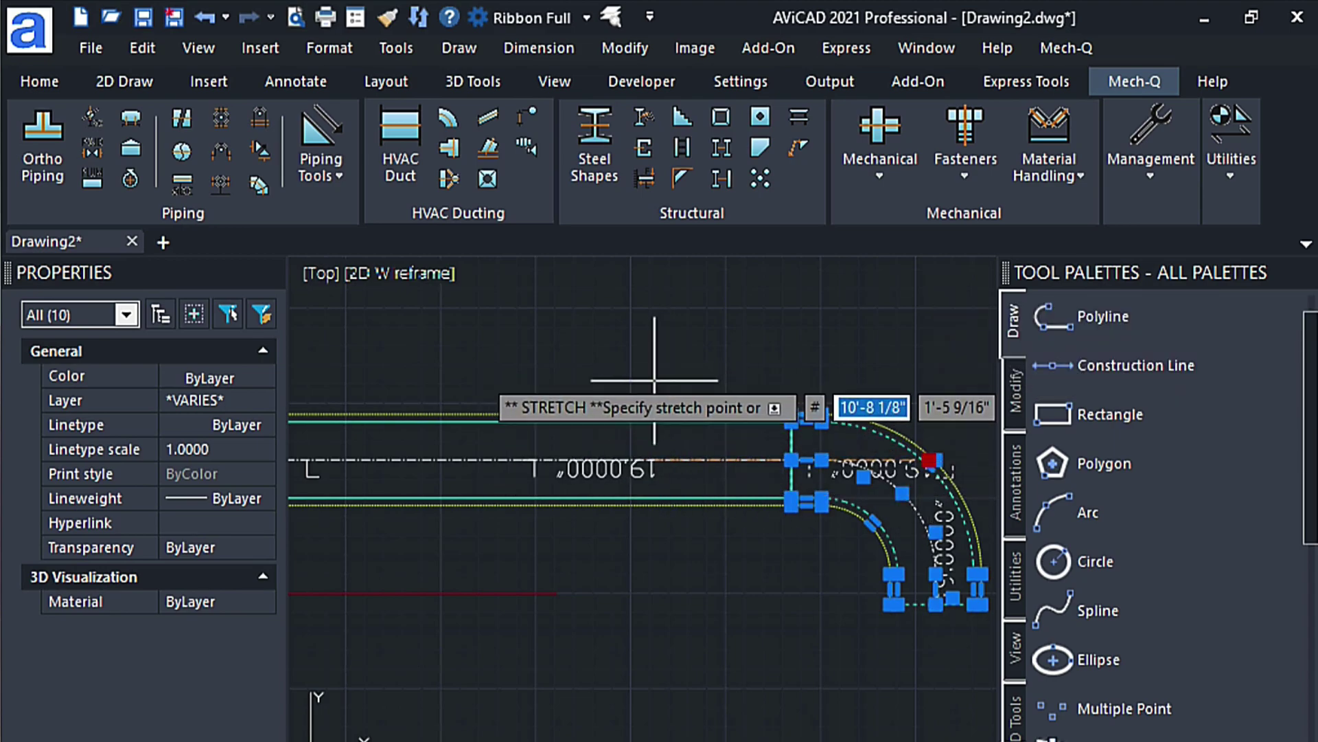
left_click(736, 352)
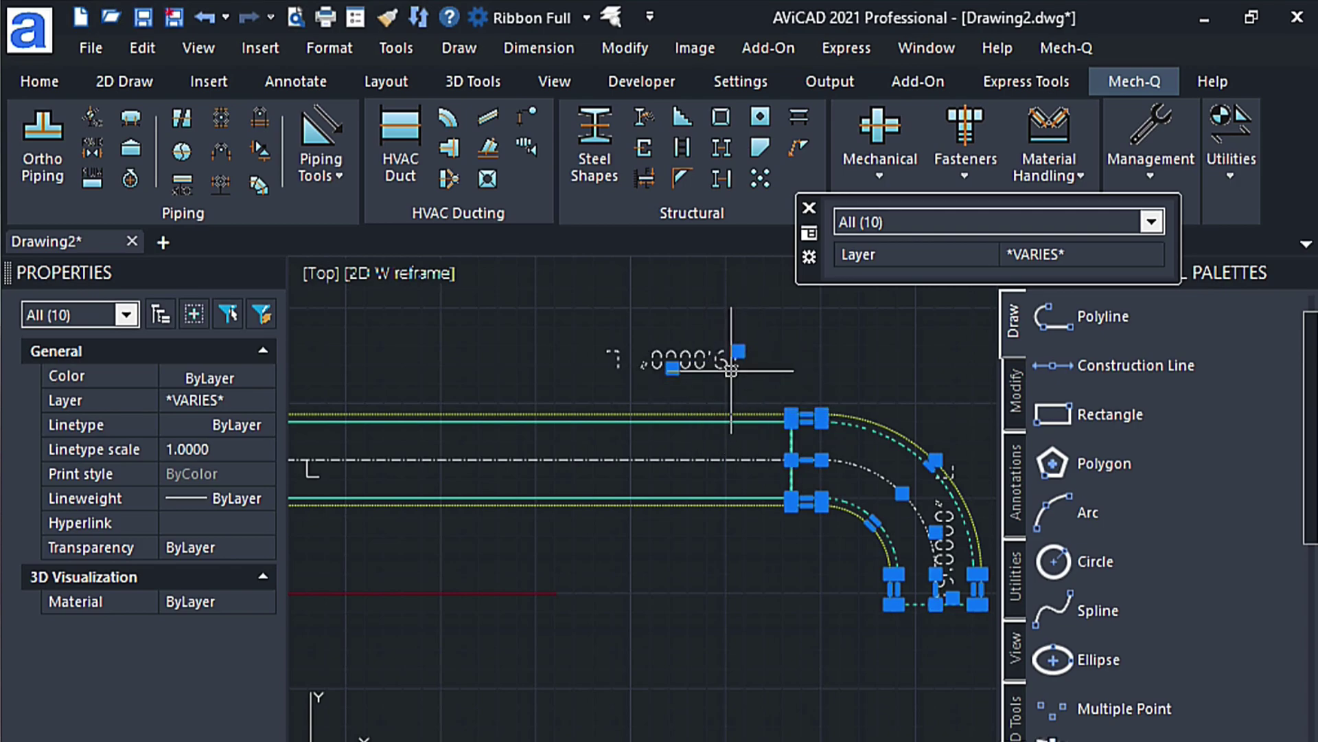
key("Escape")
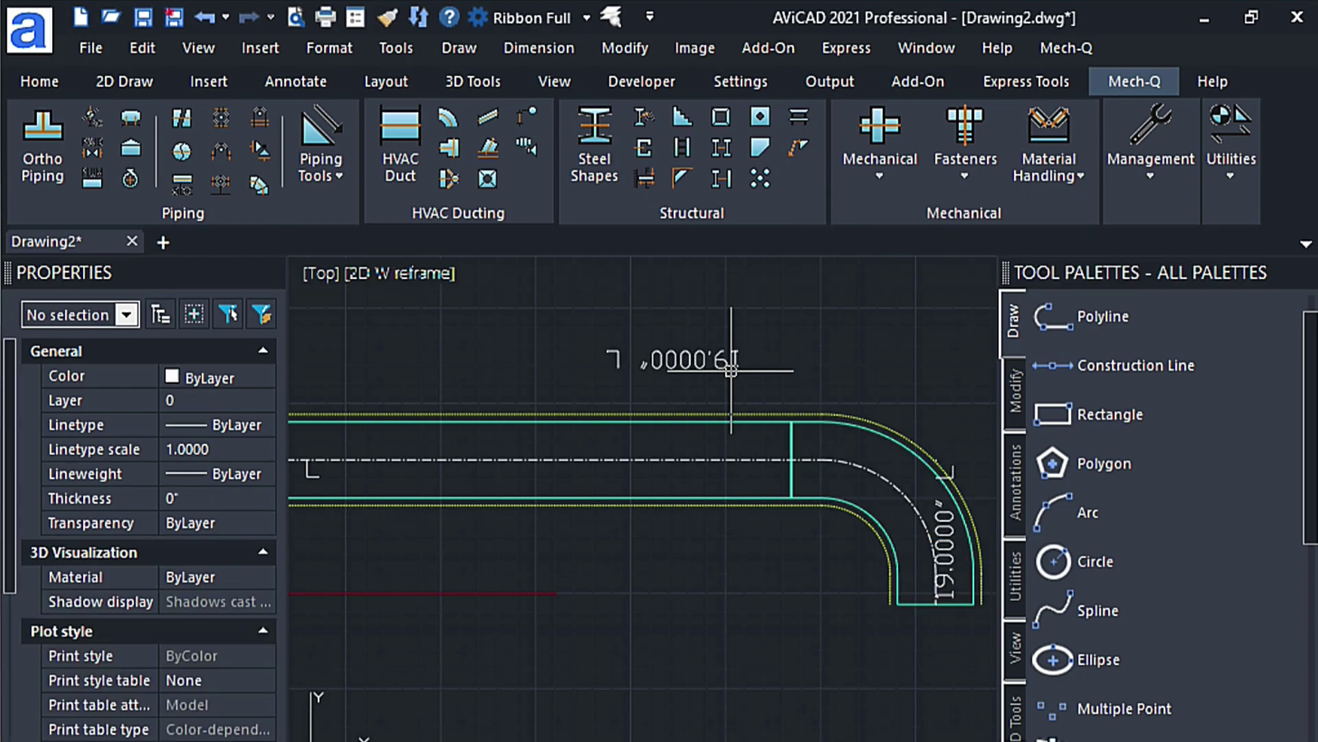
Change the PICKSTYLE setting from the command line with PICKS.
type("PICK")
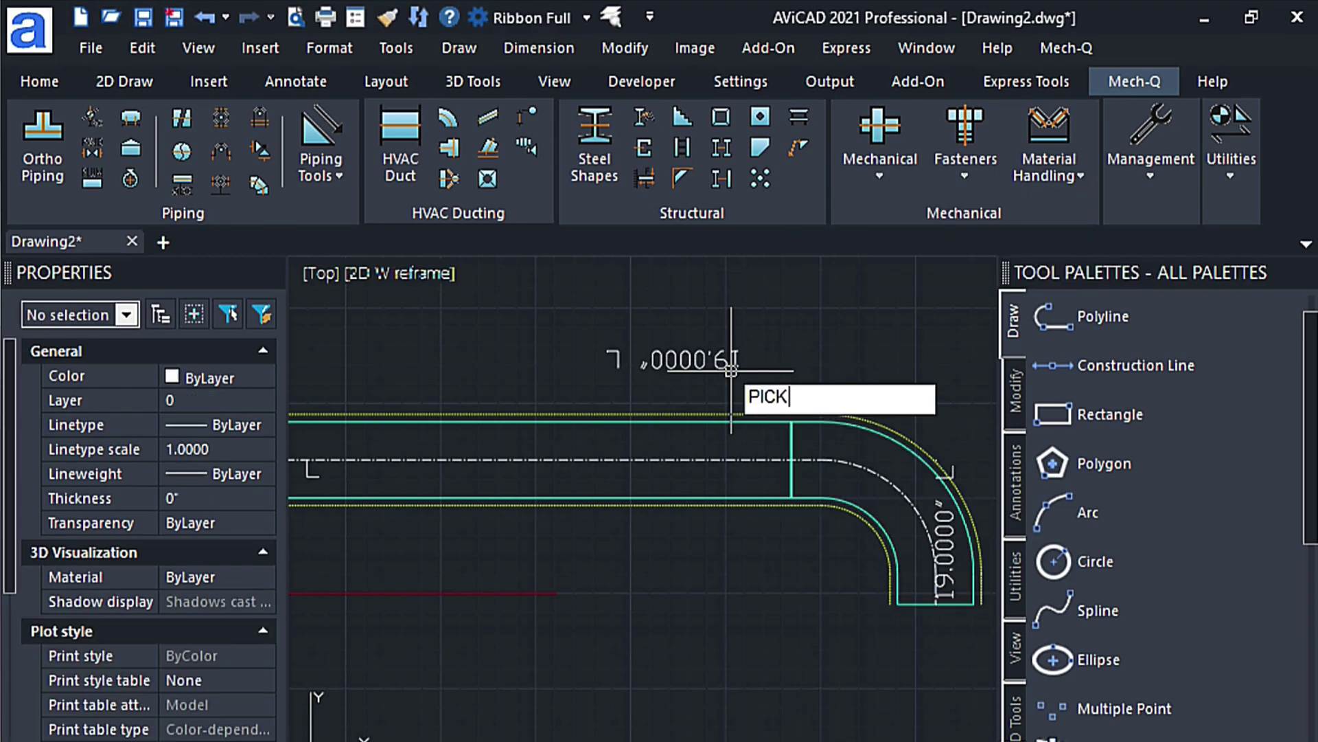
type("STYLE")
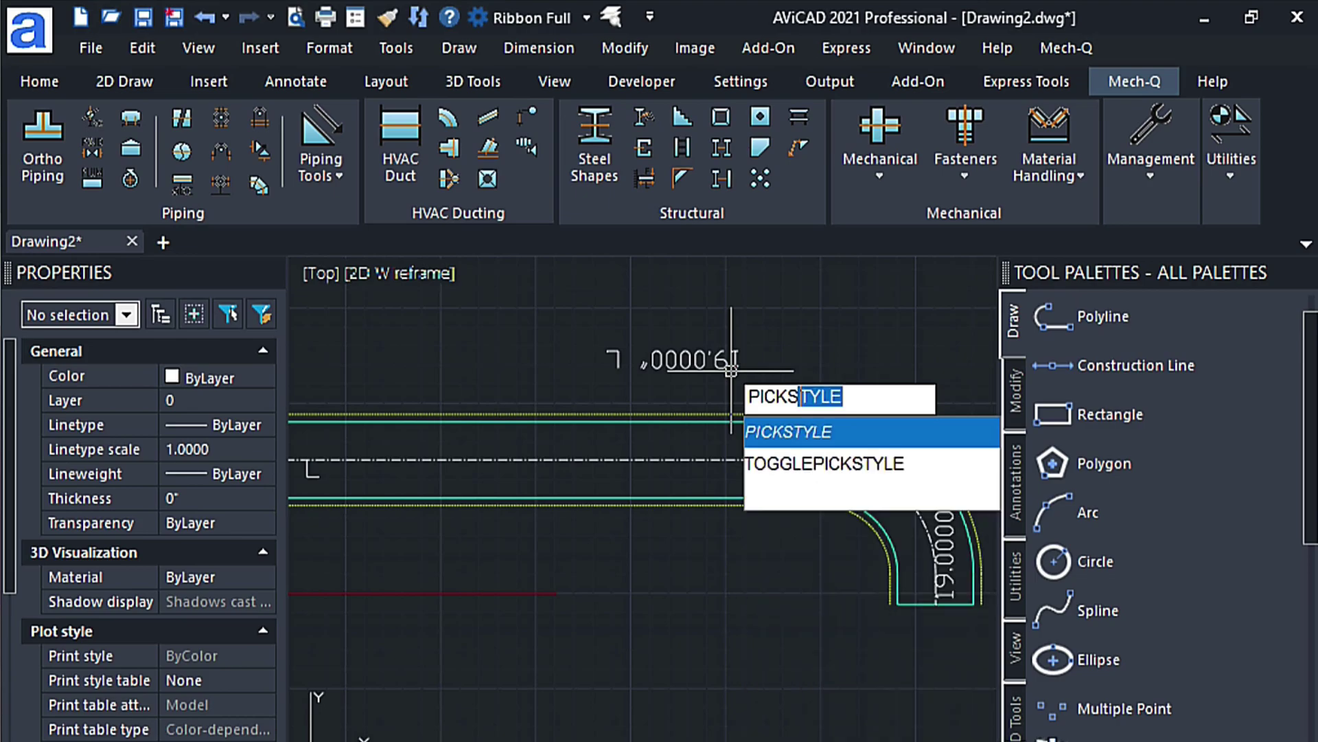
key("Return")
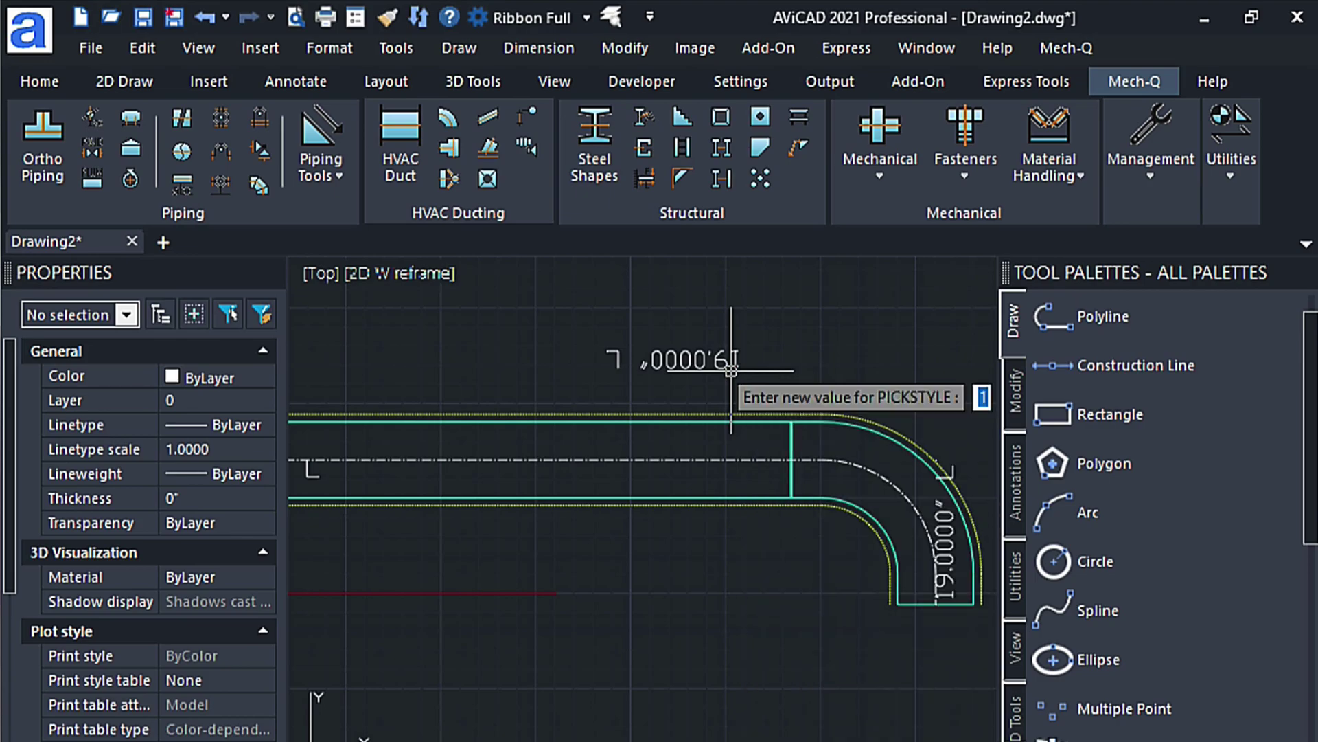
key("Return")
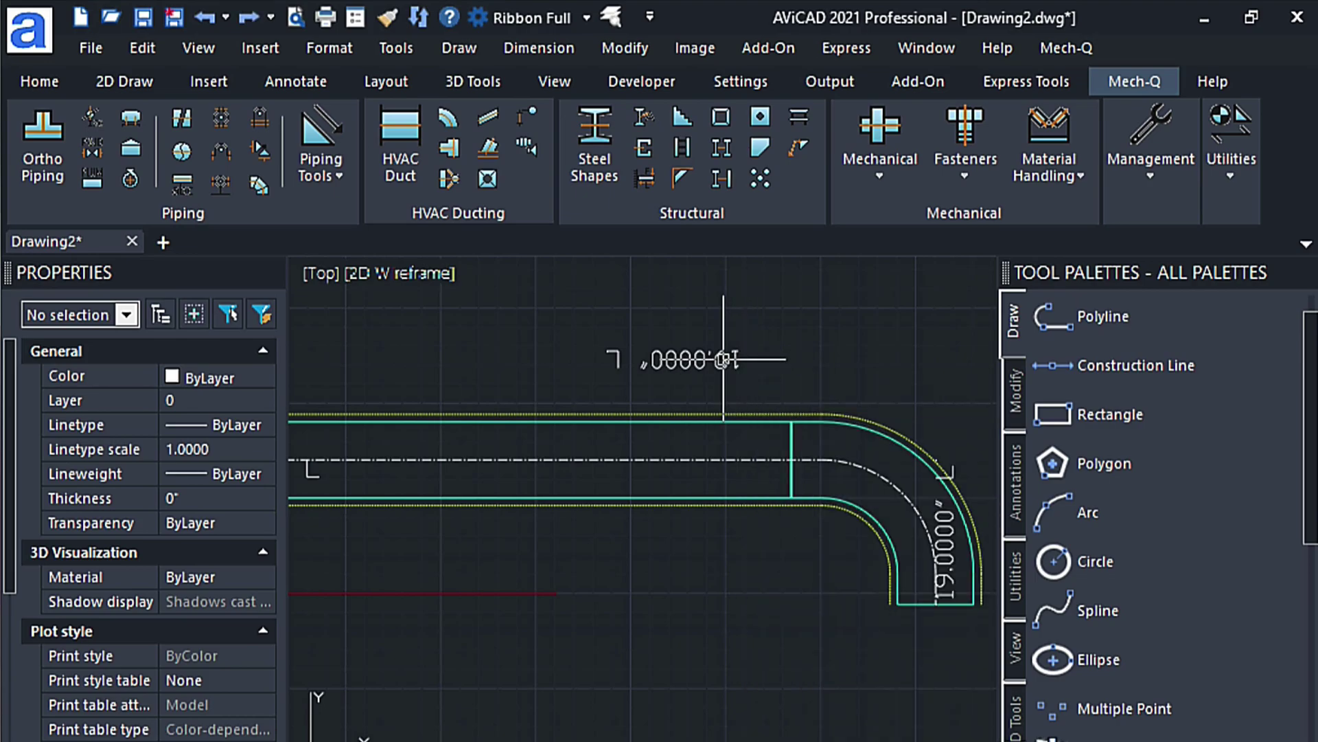
Rotate the upside-down length label 180° about itself so it reads right side up.
left_click(722, 354)
type("RO")
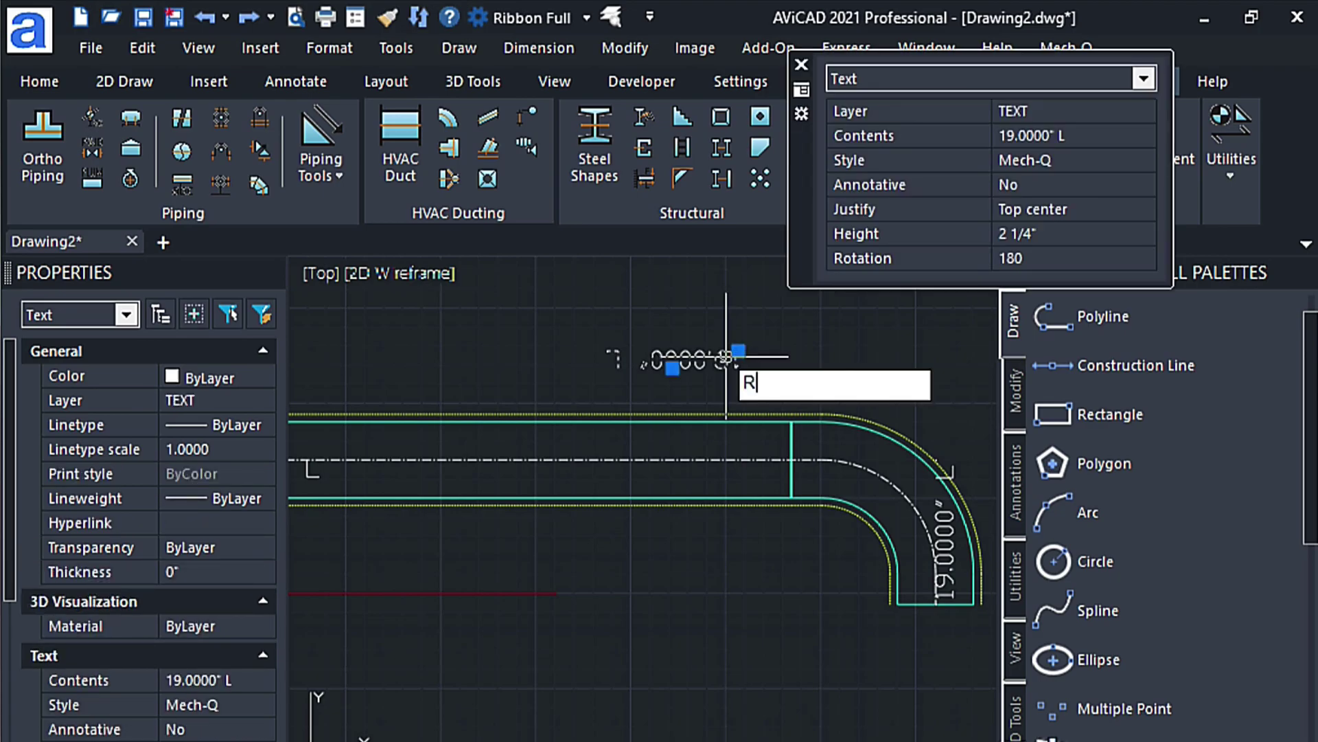
key("Return")
left_click(726, 357)
type("180")
key("Return")
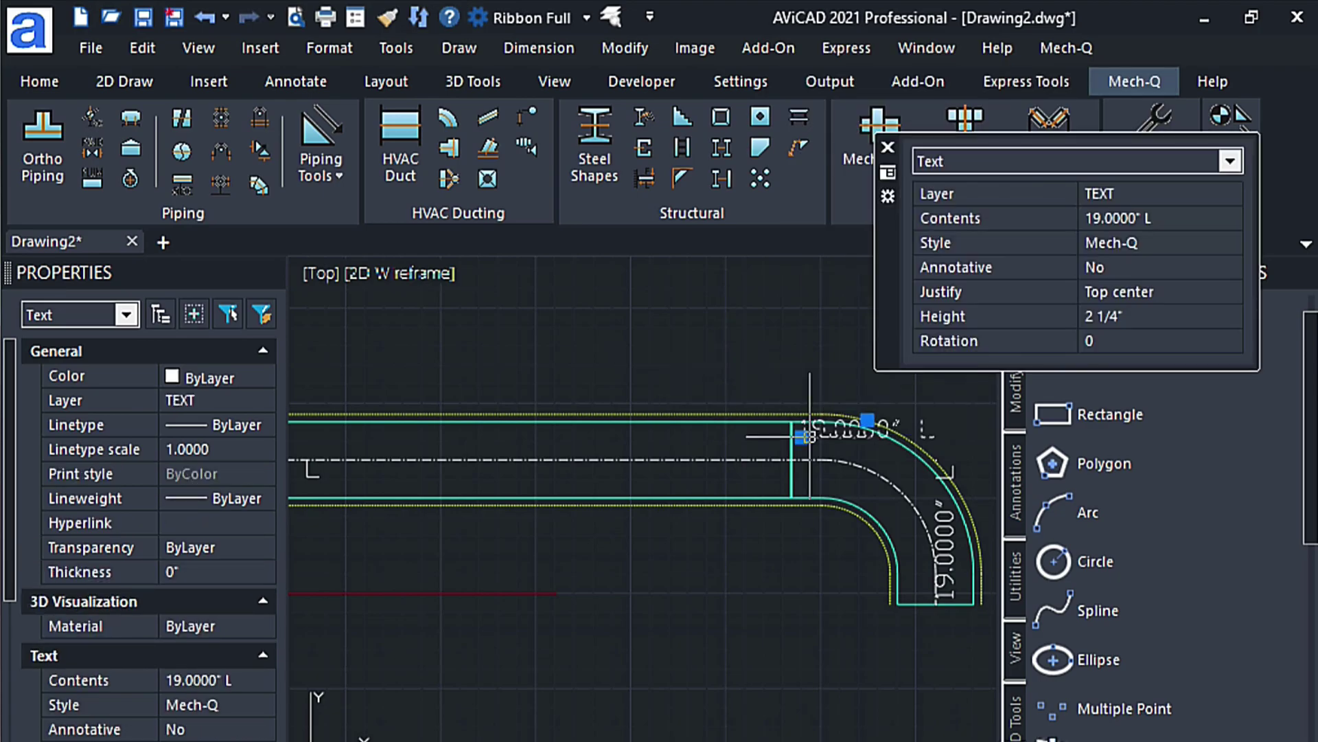
key("Escape")
Move the 19.0000" L label to sit above the elbow's start.
left_click(765, 357)
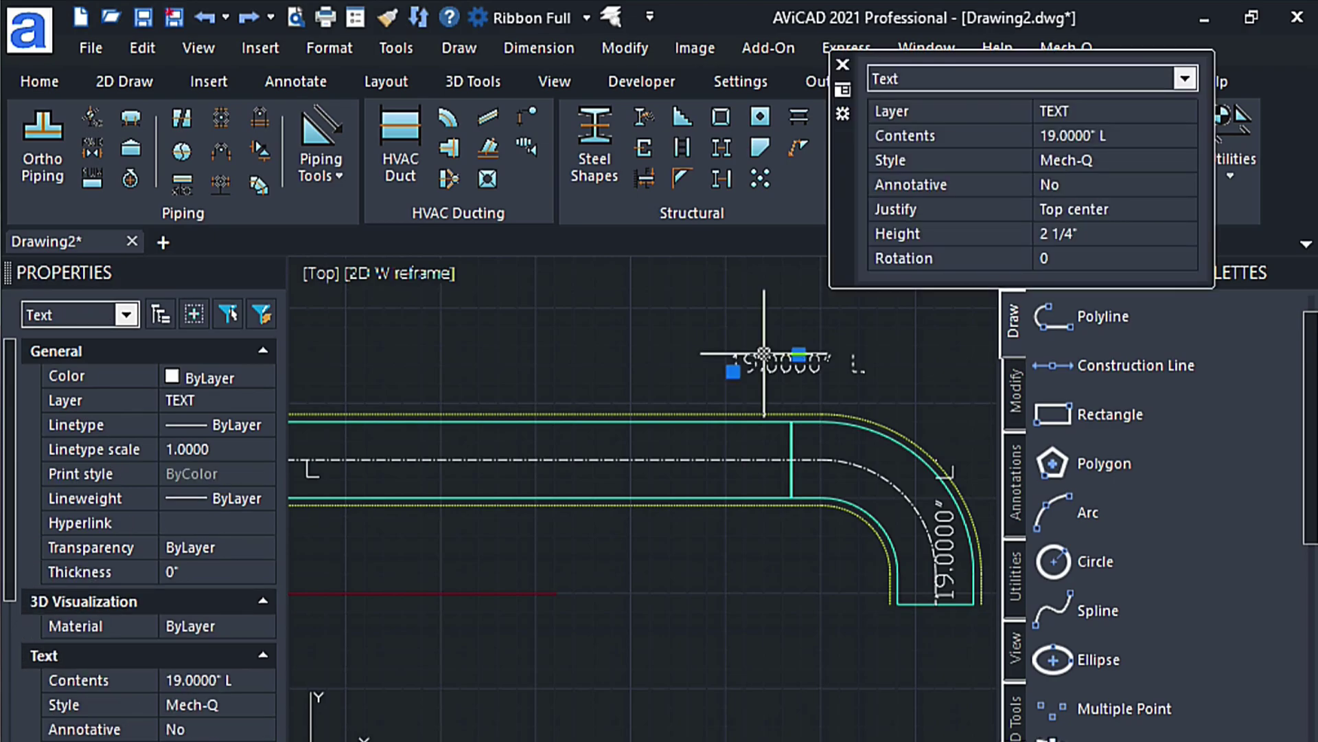
type("M")
key("Return")
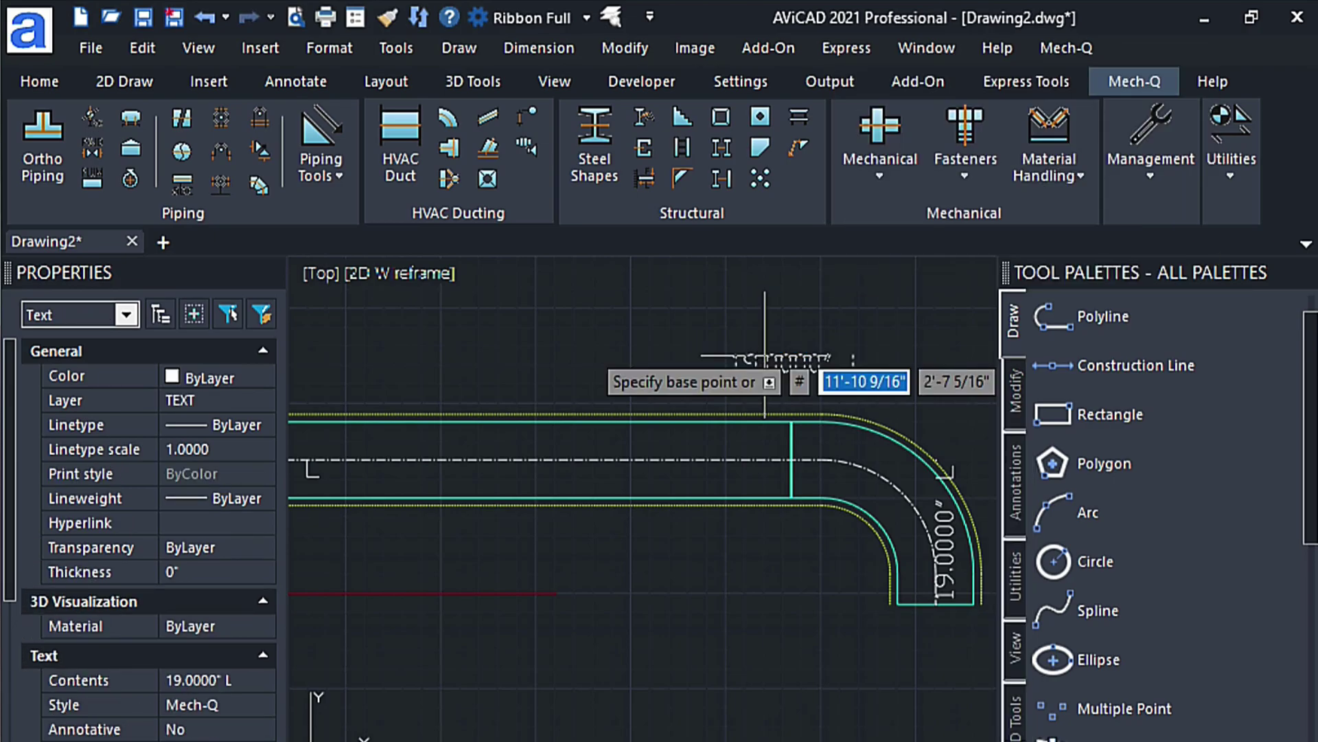
left_click(731, 369)
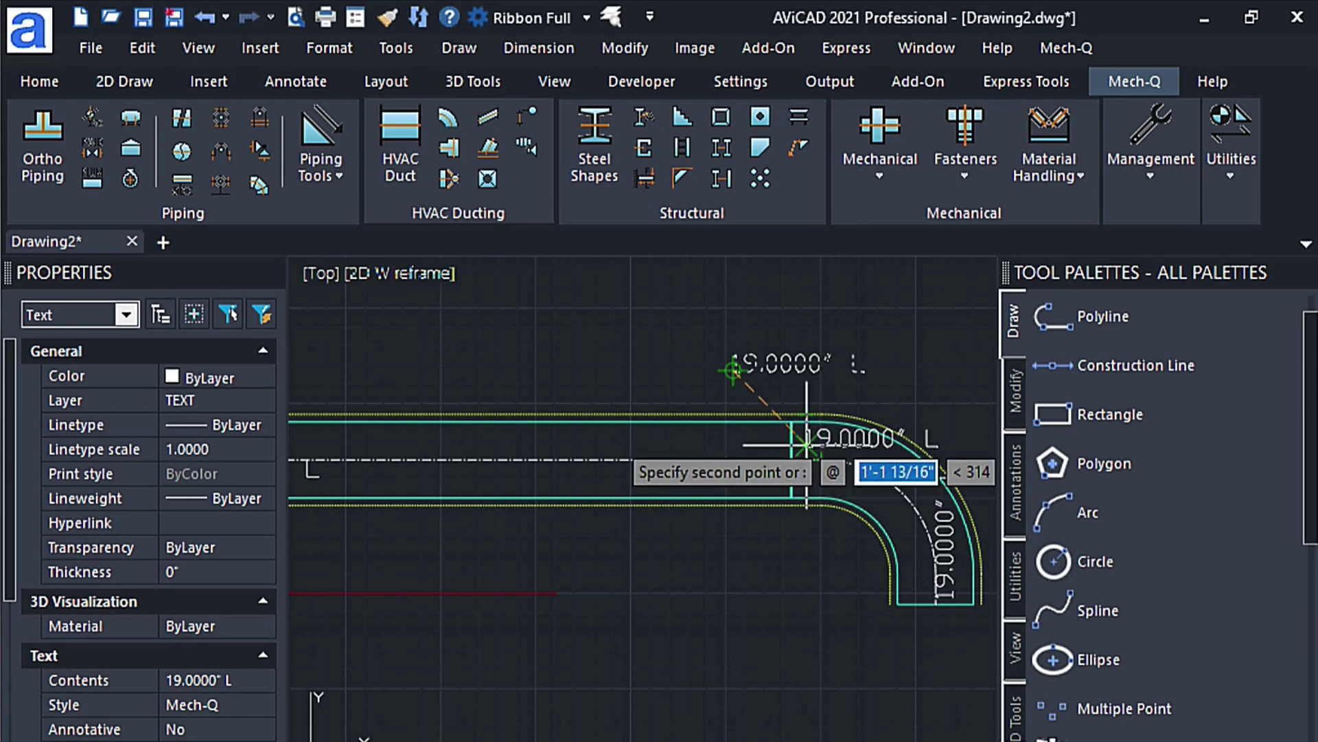
left_click(805, 445)
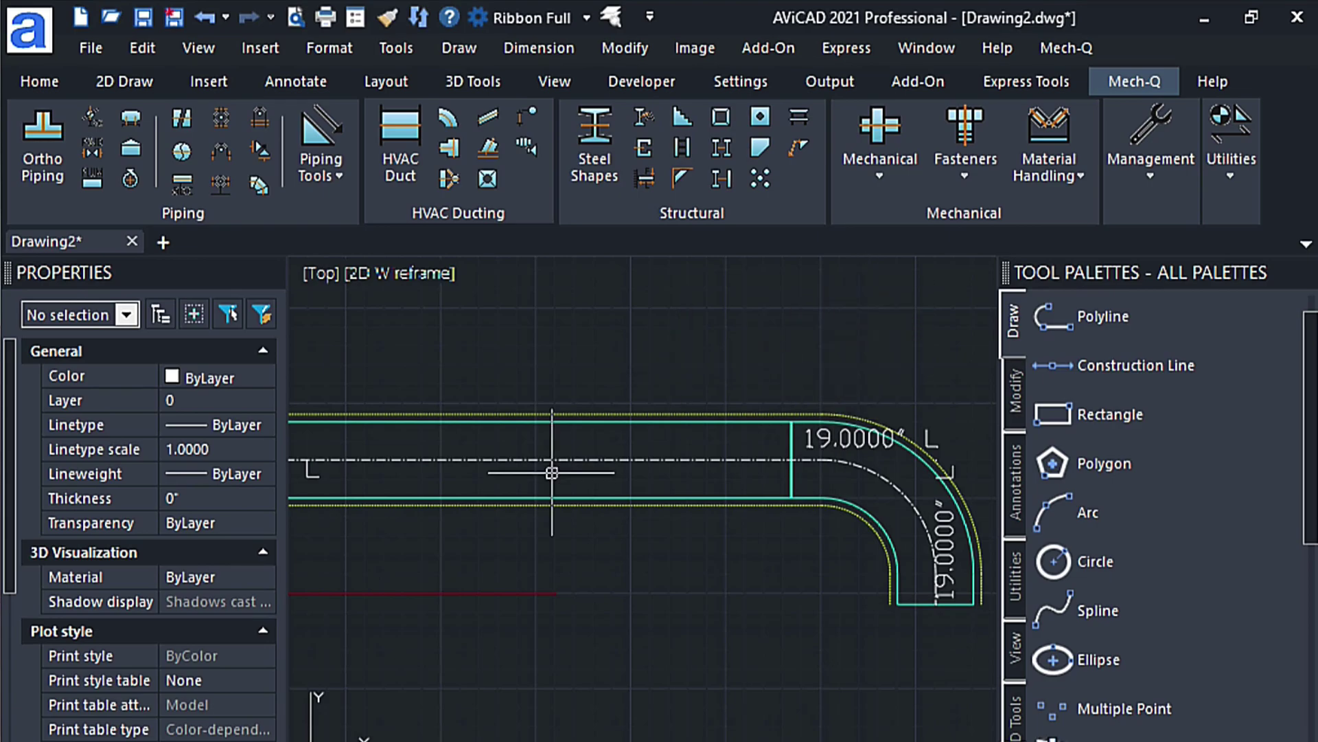
Run PICKS and commit a PICKSTYLE value of 1.
scroll(552, 473, "up", 2)
scroll(552, 473, "down", 5)
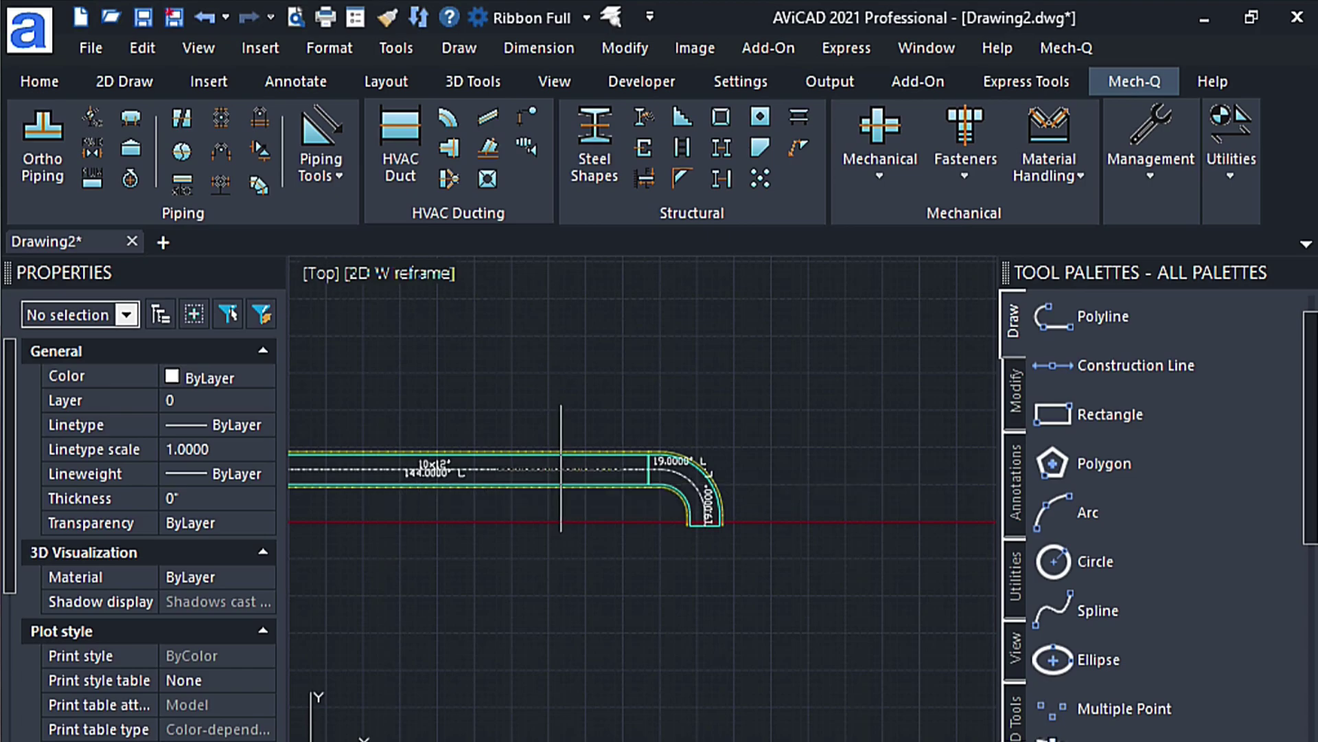
scroll(561, 469, "up", 2)
scroll(561, 469, "up", 2)
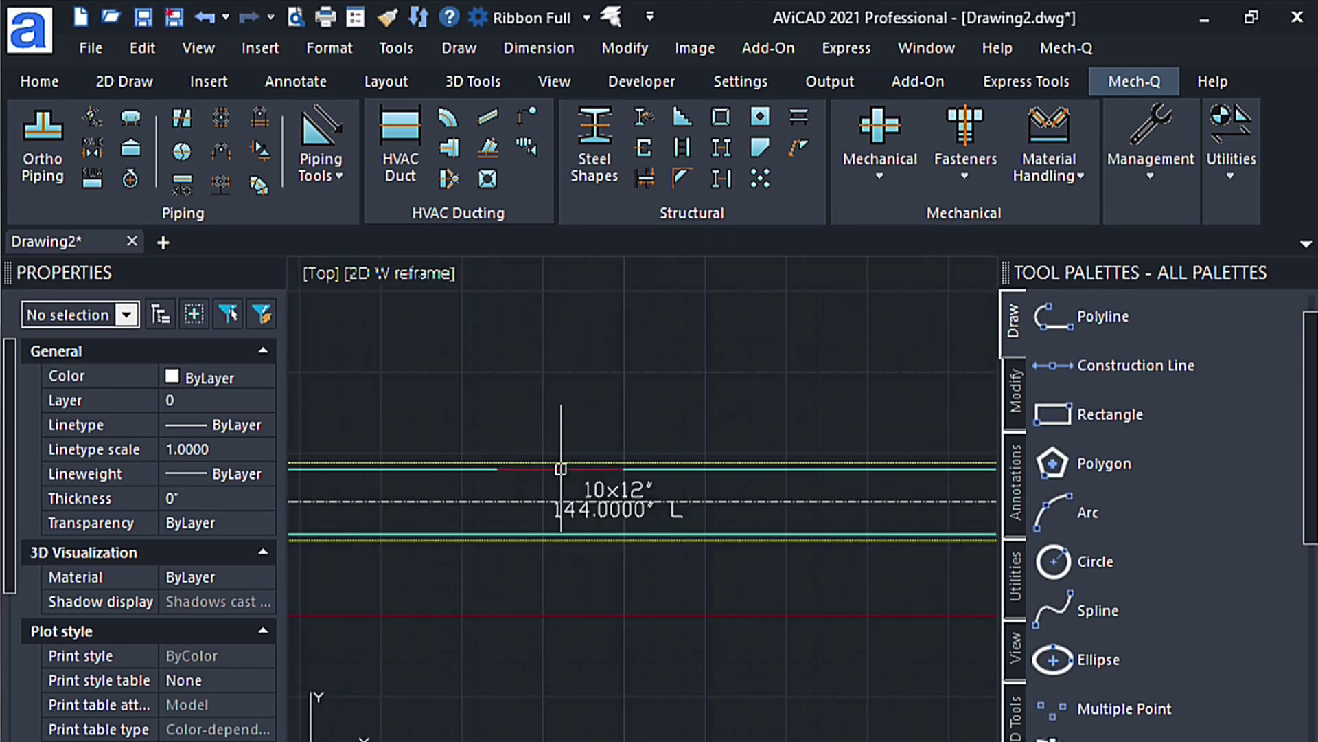
scroll(560, 471, "down", 4)
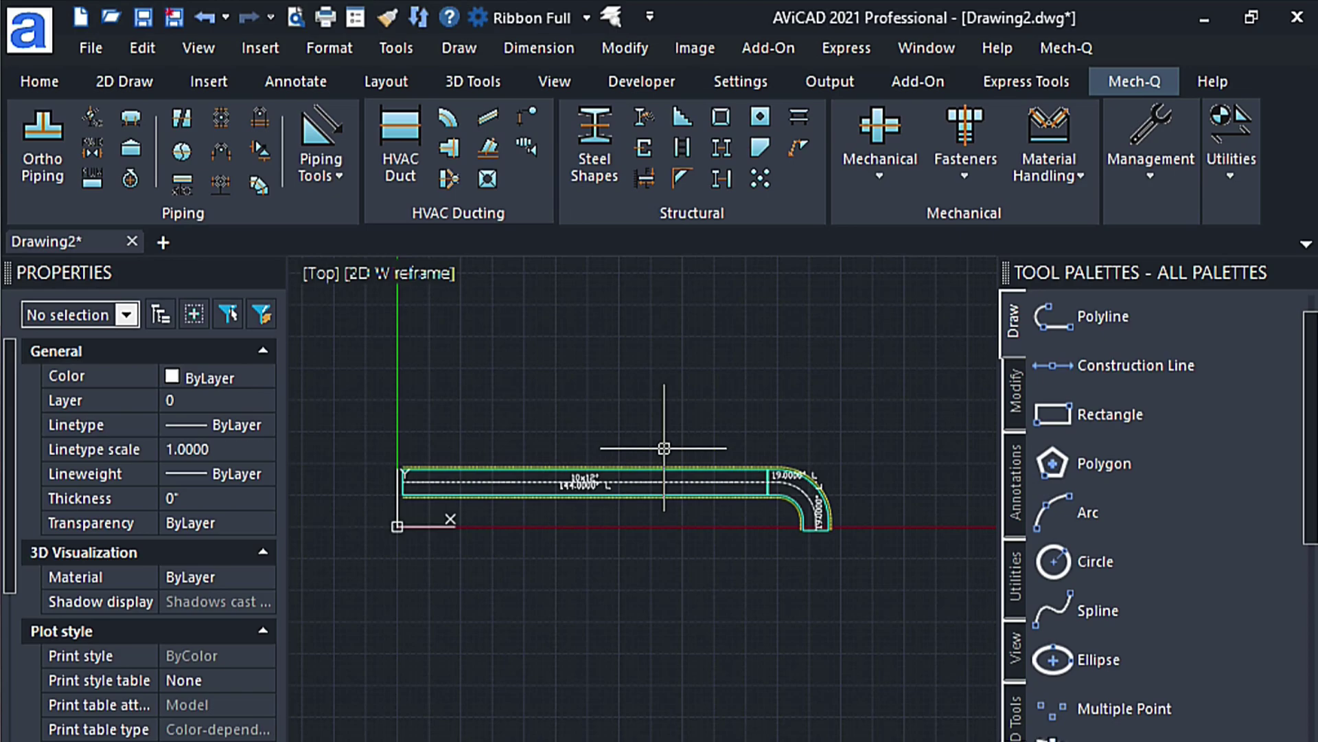
type("PICK")
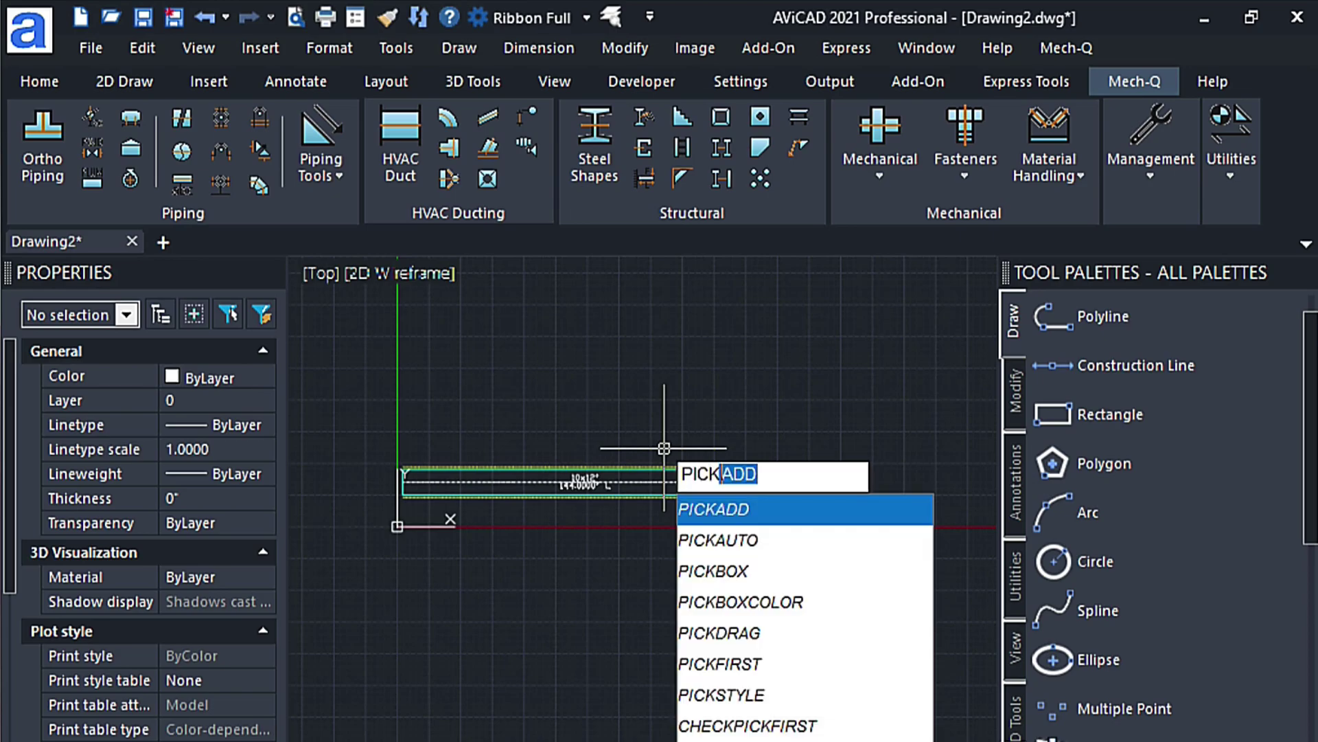
type("S")
key("Return")
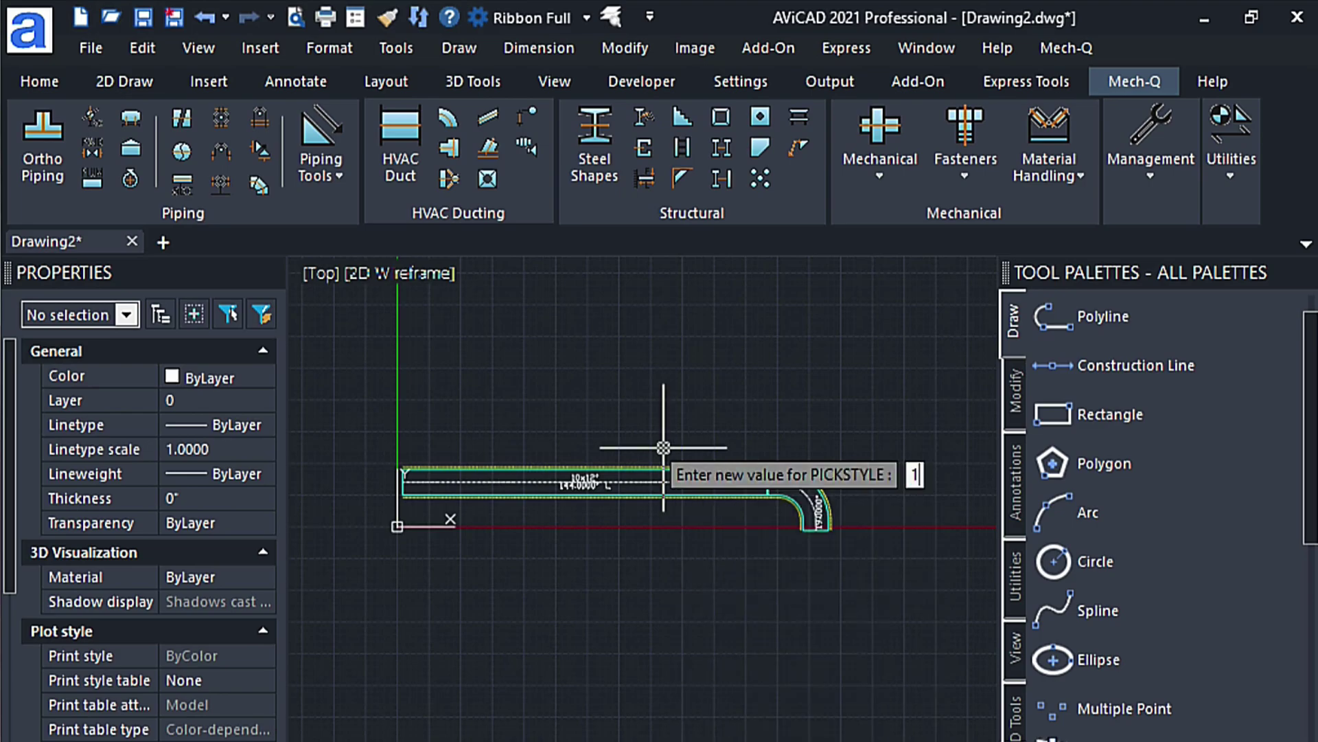
key("Return")
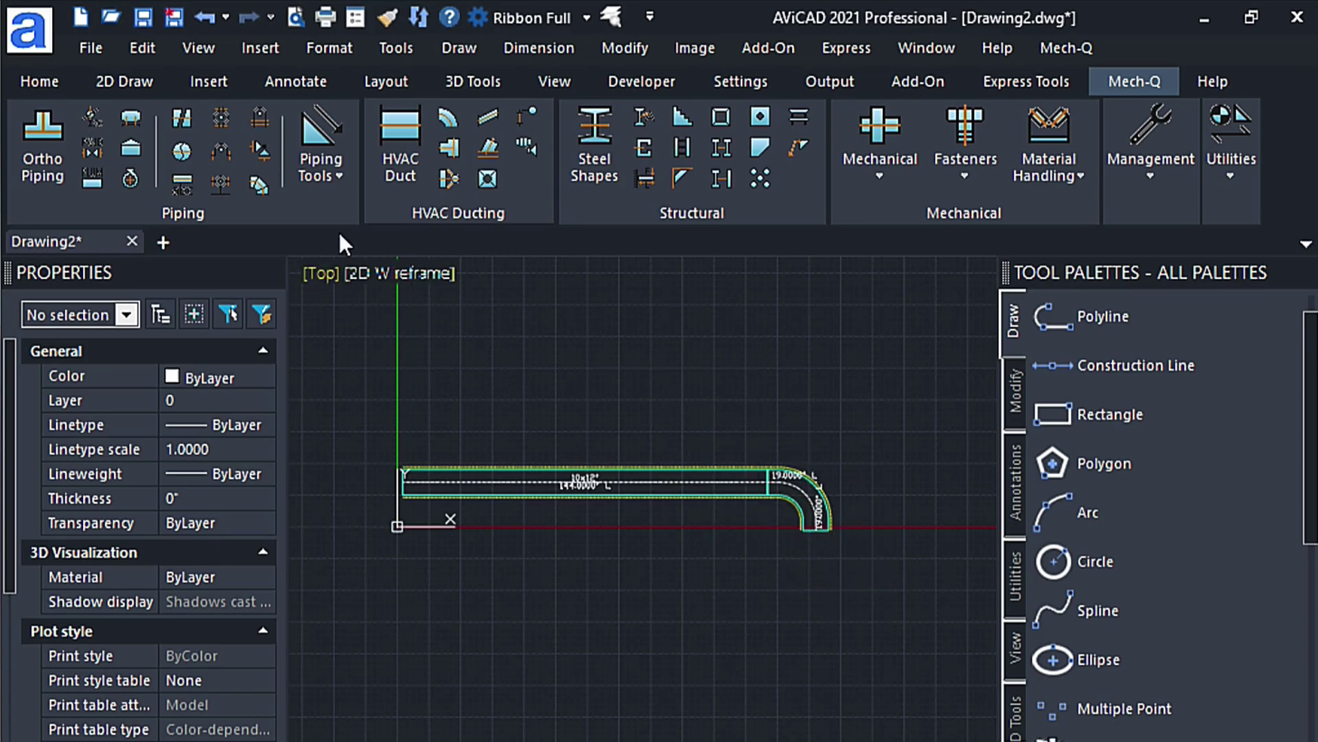
Open the HVAC Duct BOM settings, dismiss the missing-CFG notice, and accept the BOM configuration.
left_click(398, 133)
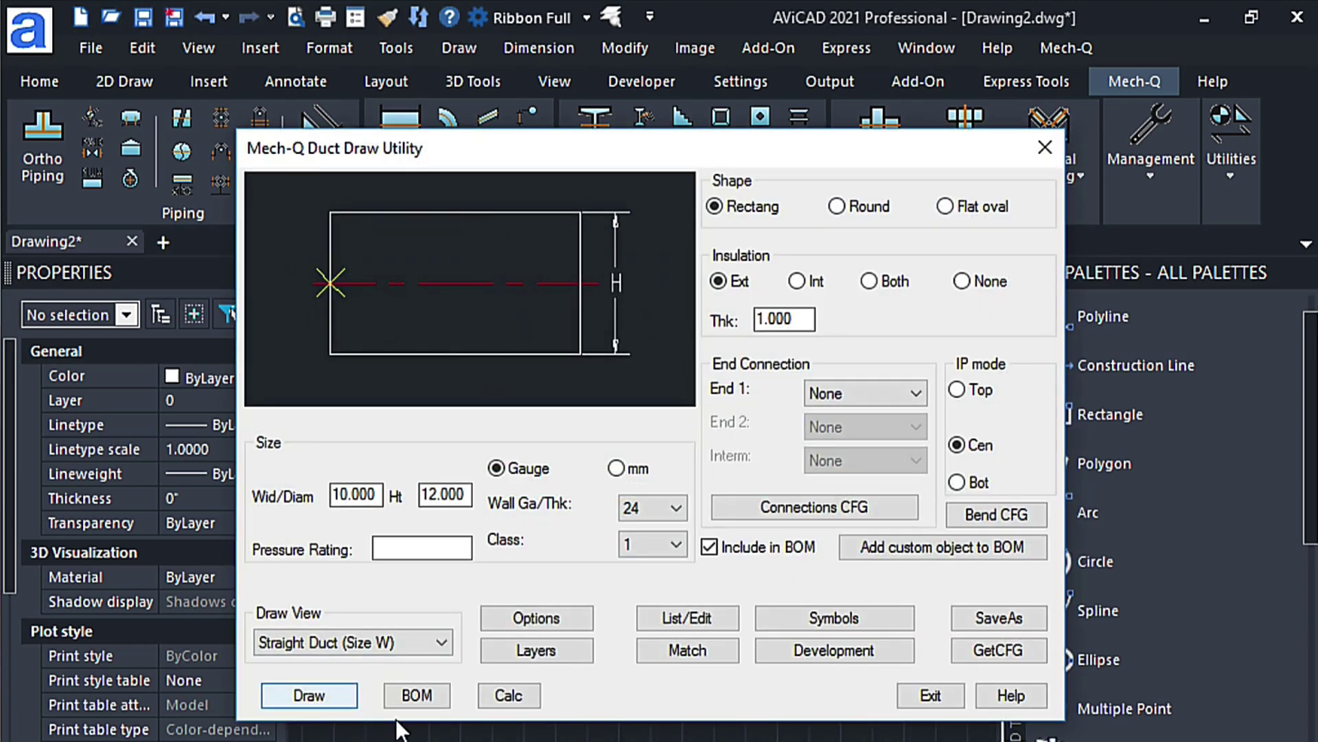
left_click(422, 695)
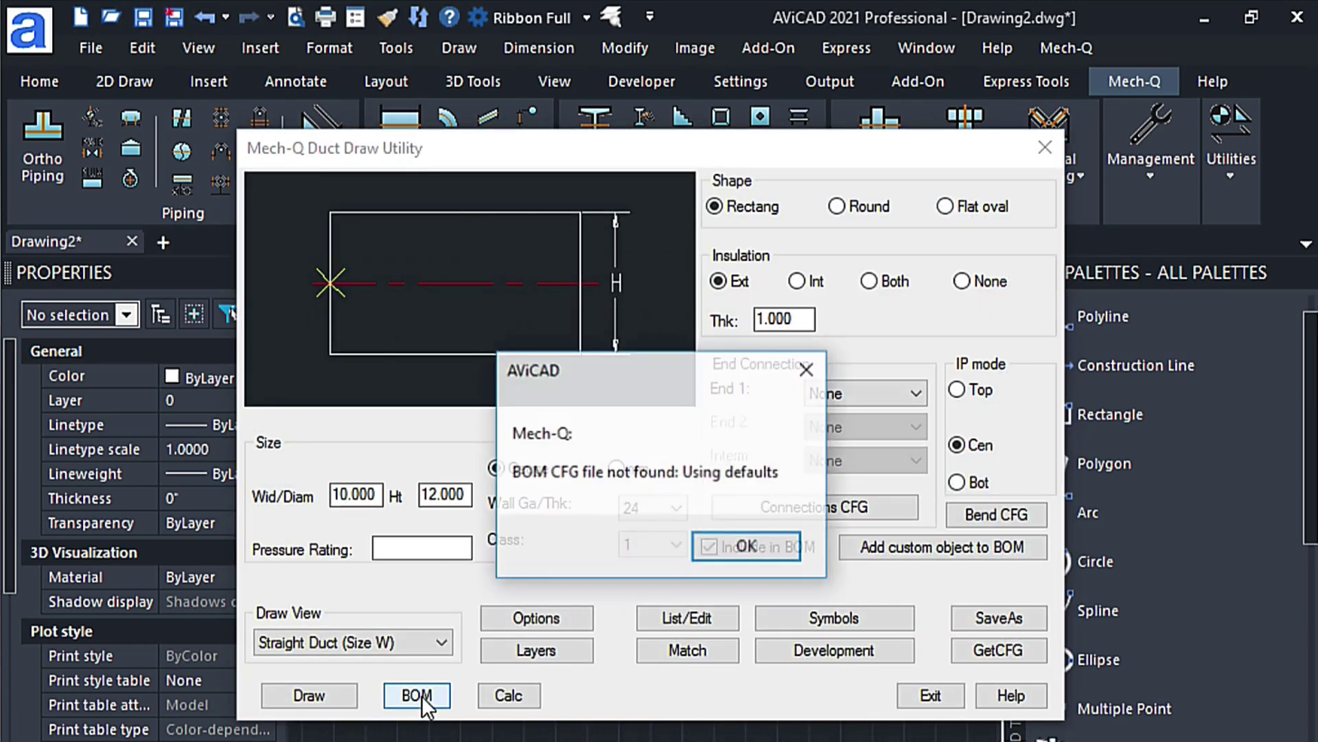
left_click(753, 549)
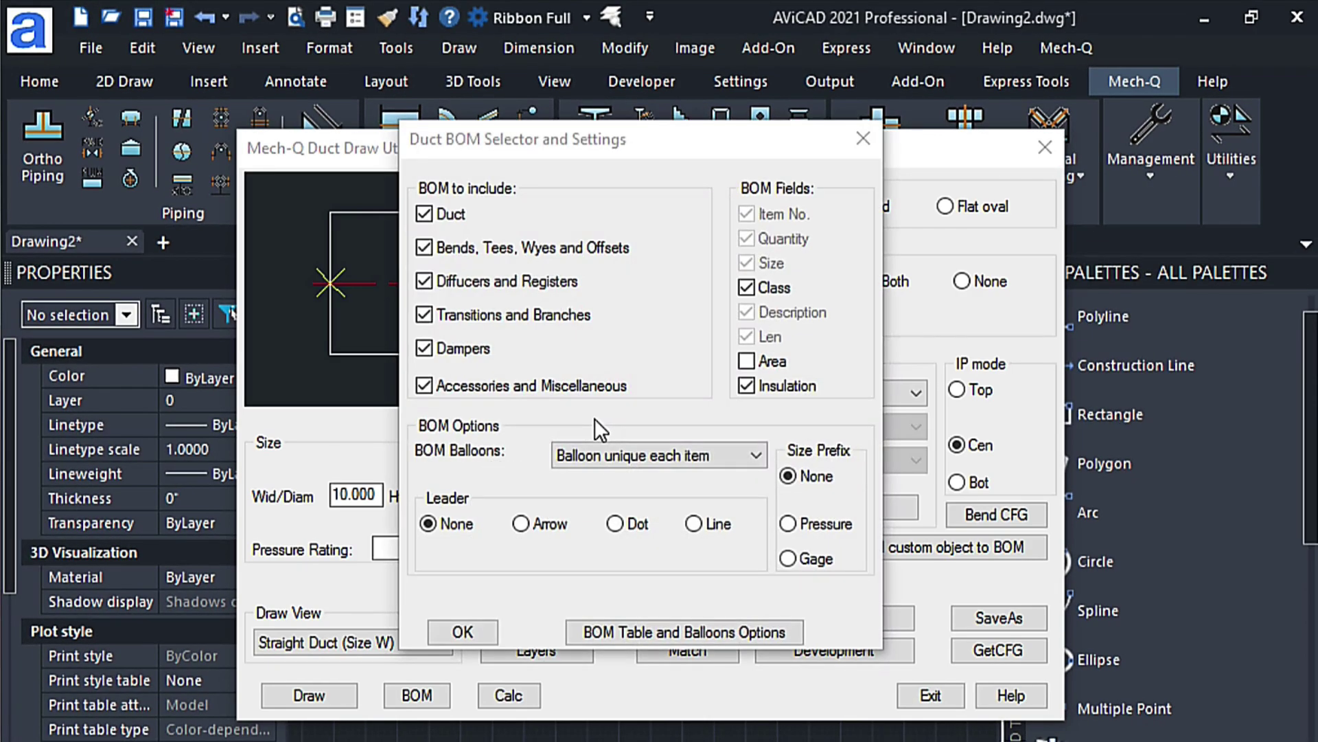
left_click(621, 633)
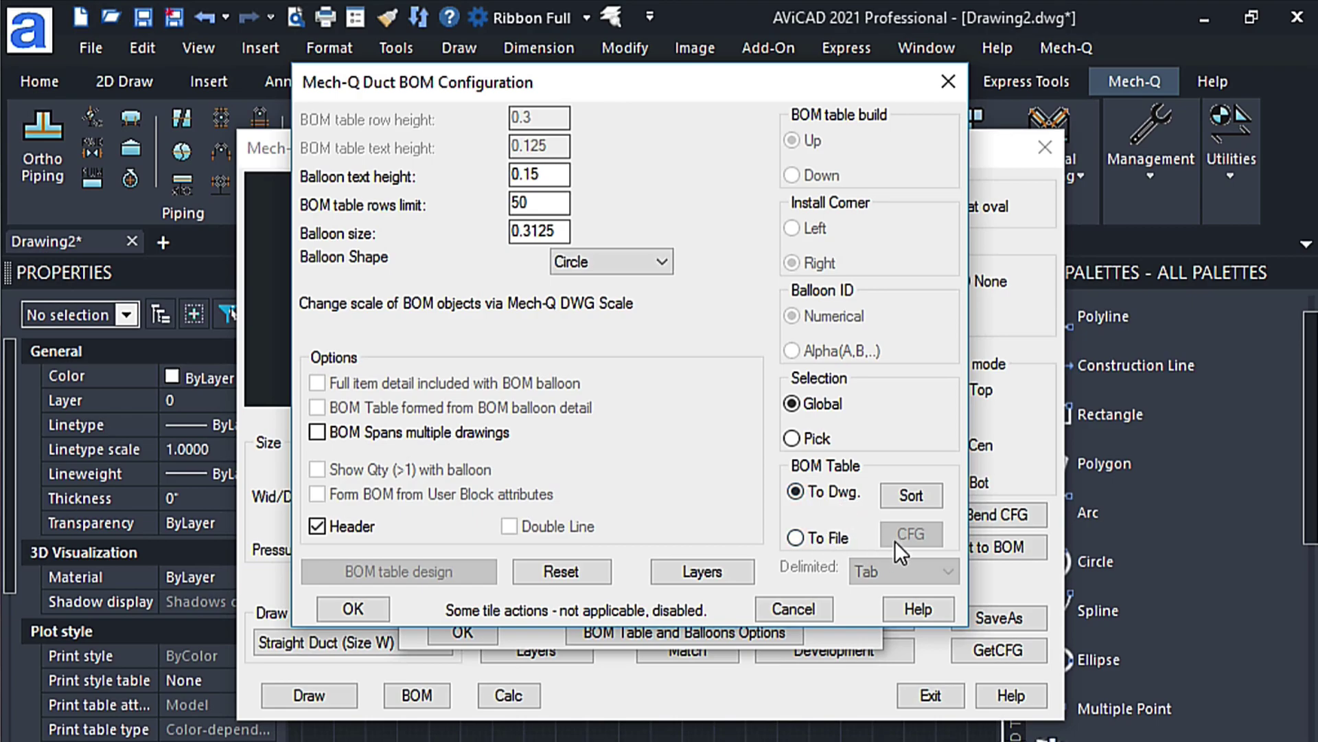
left_click(353, 609)
Set balloons to one per unique item with arrow leaders, then generate the BOM.
left_click(639, 456)
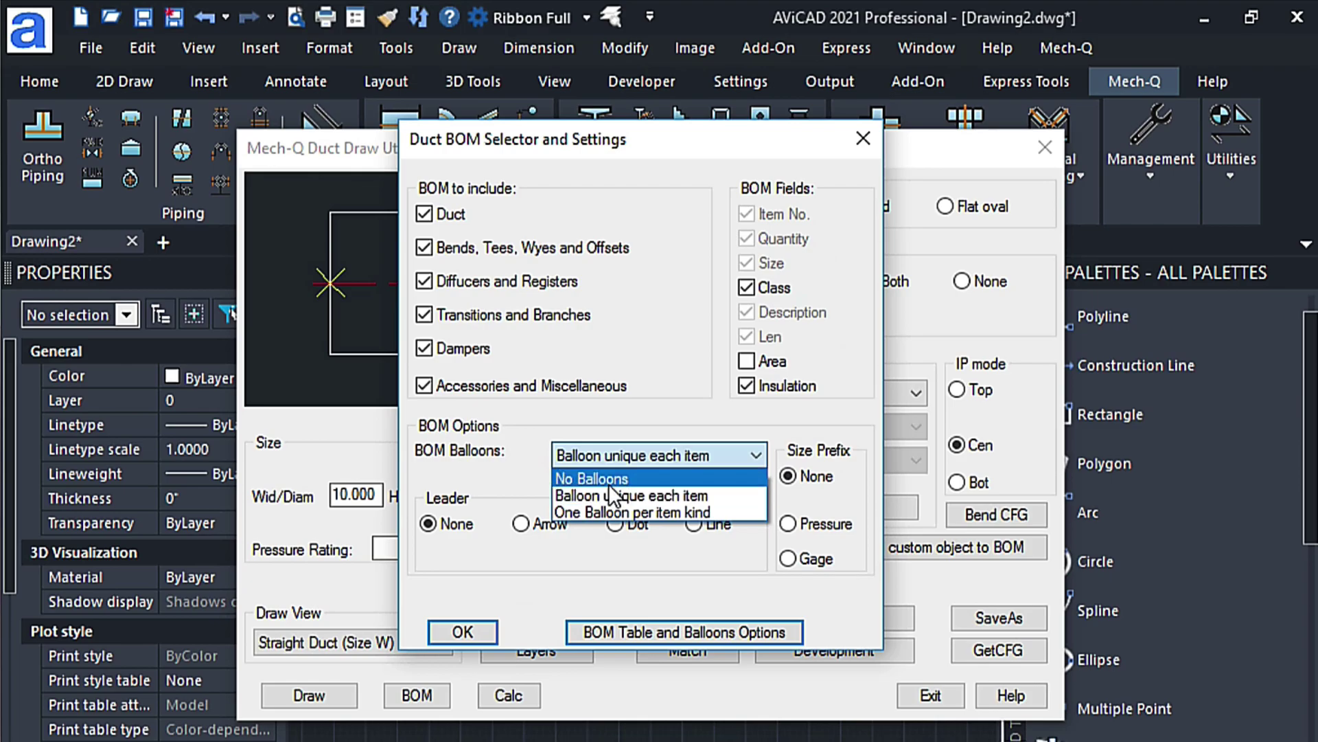
left_click(606, 494)
left_click(639, 455)
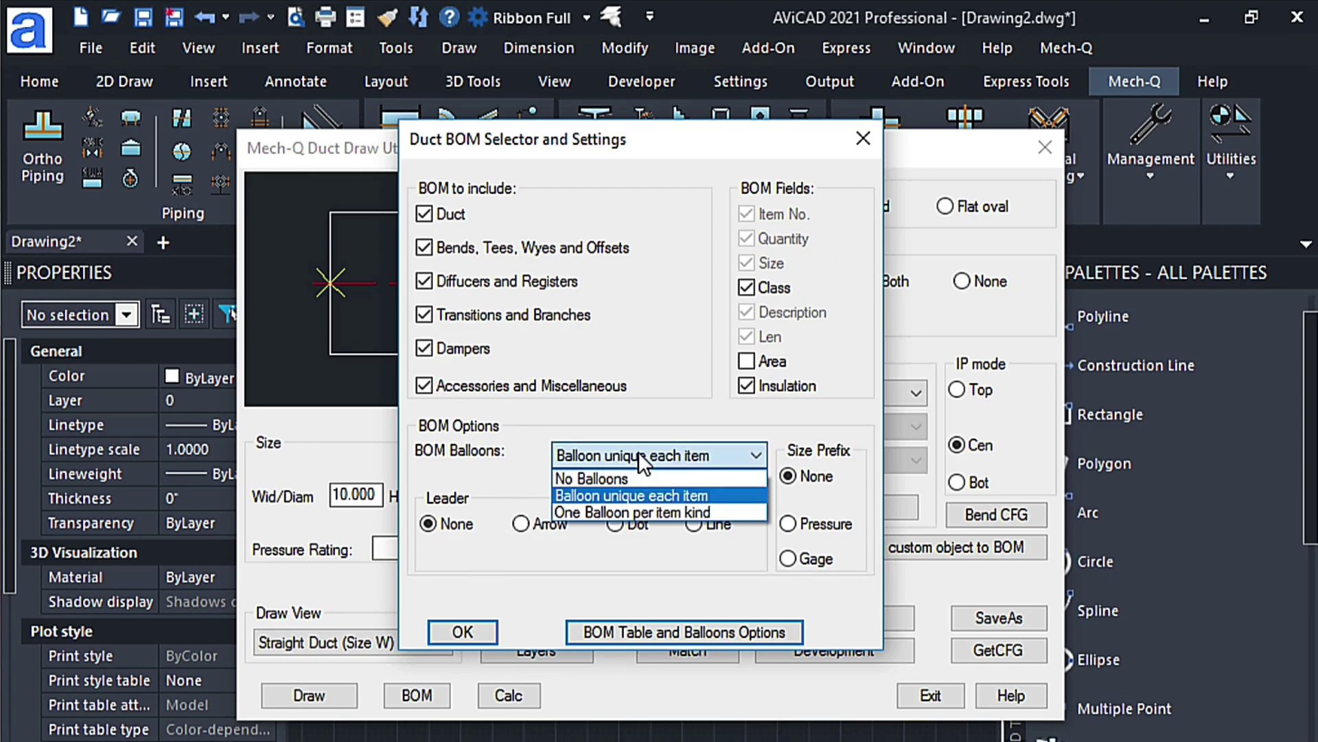
left_click(609, 493)
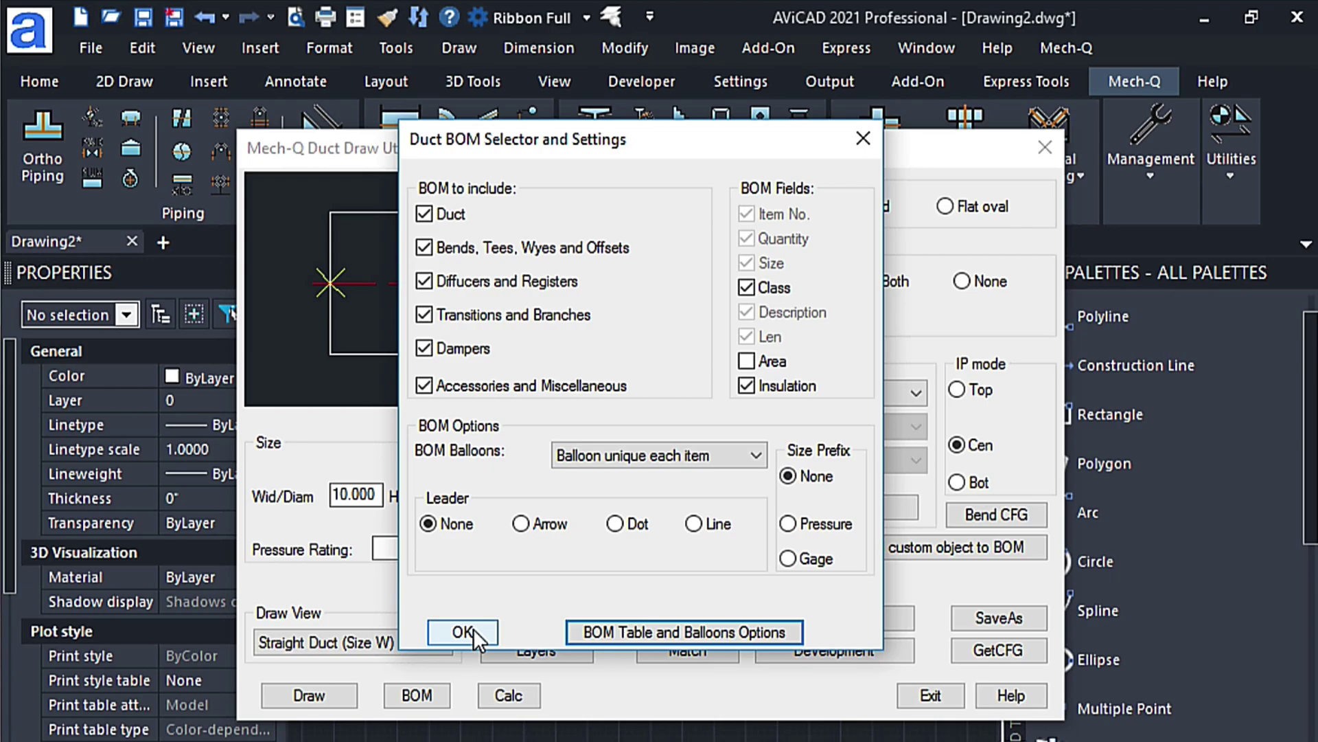
left_click(521, 523)
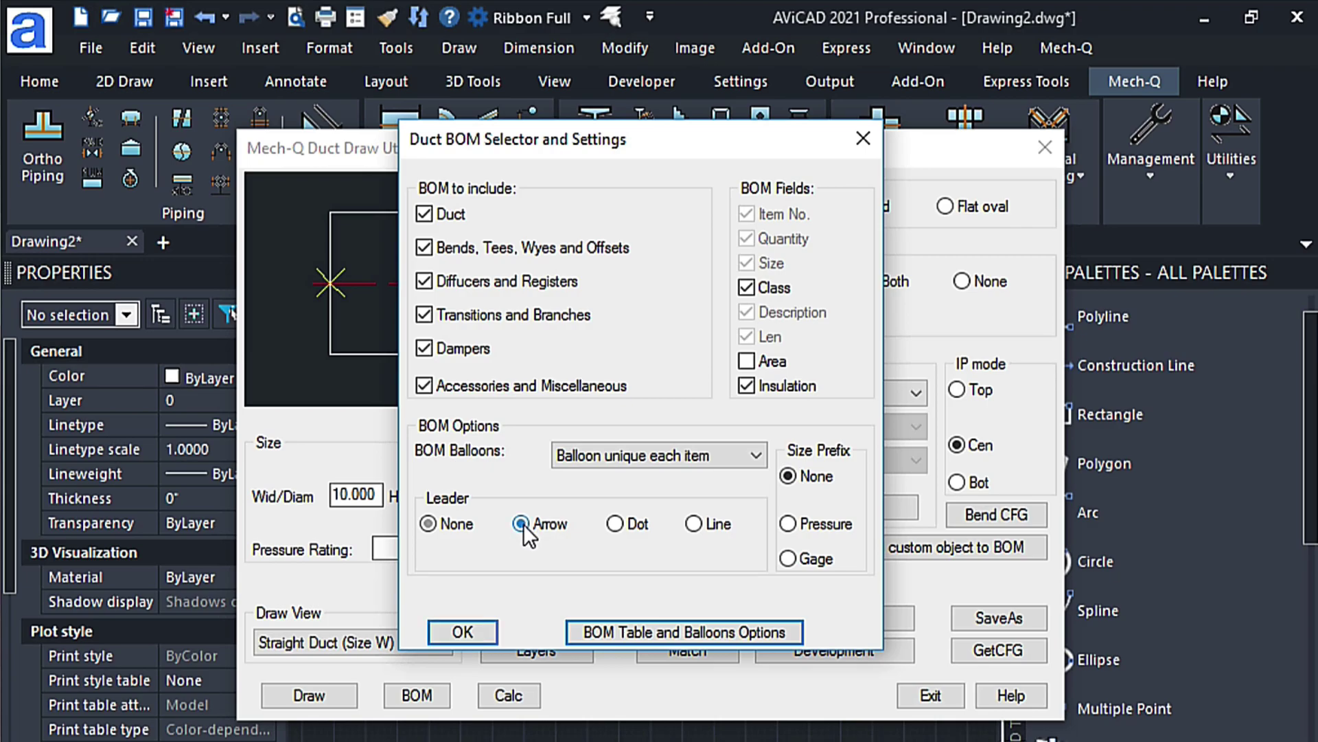
left_click(464, 630)
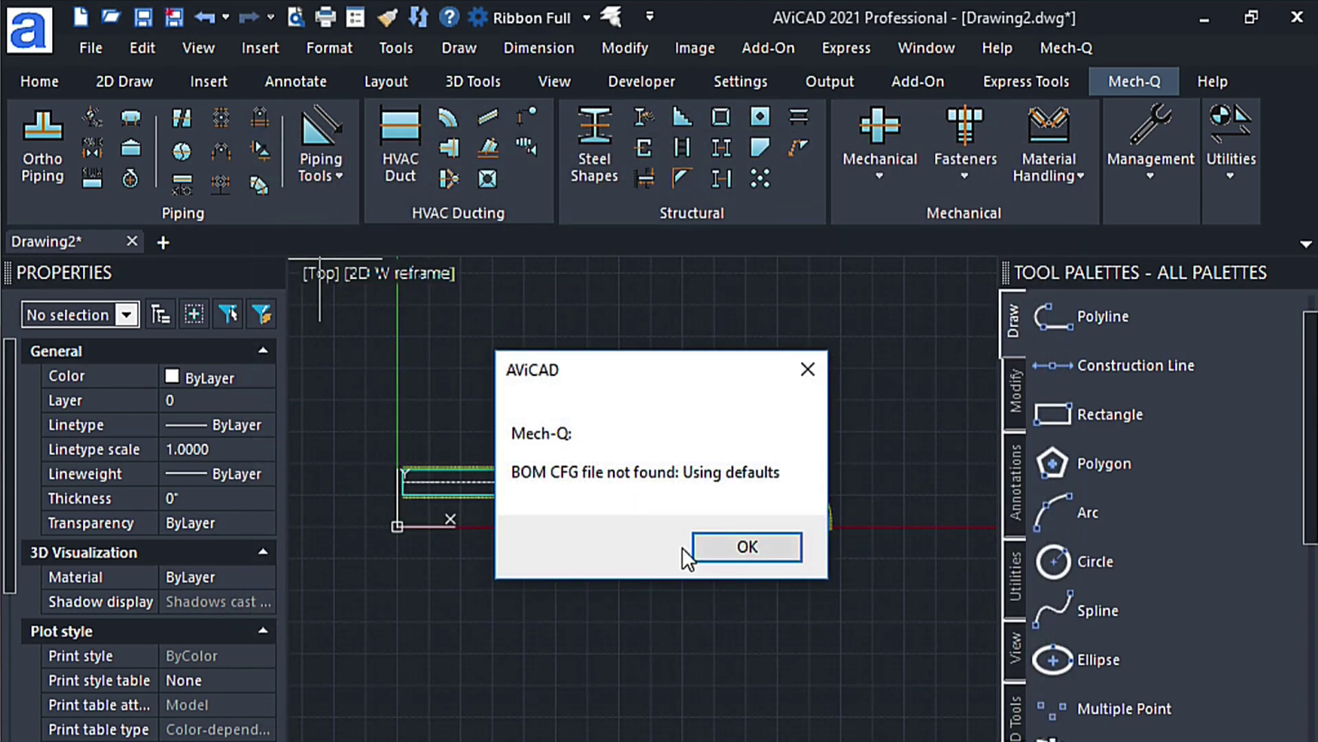
left_click(721, 546)
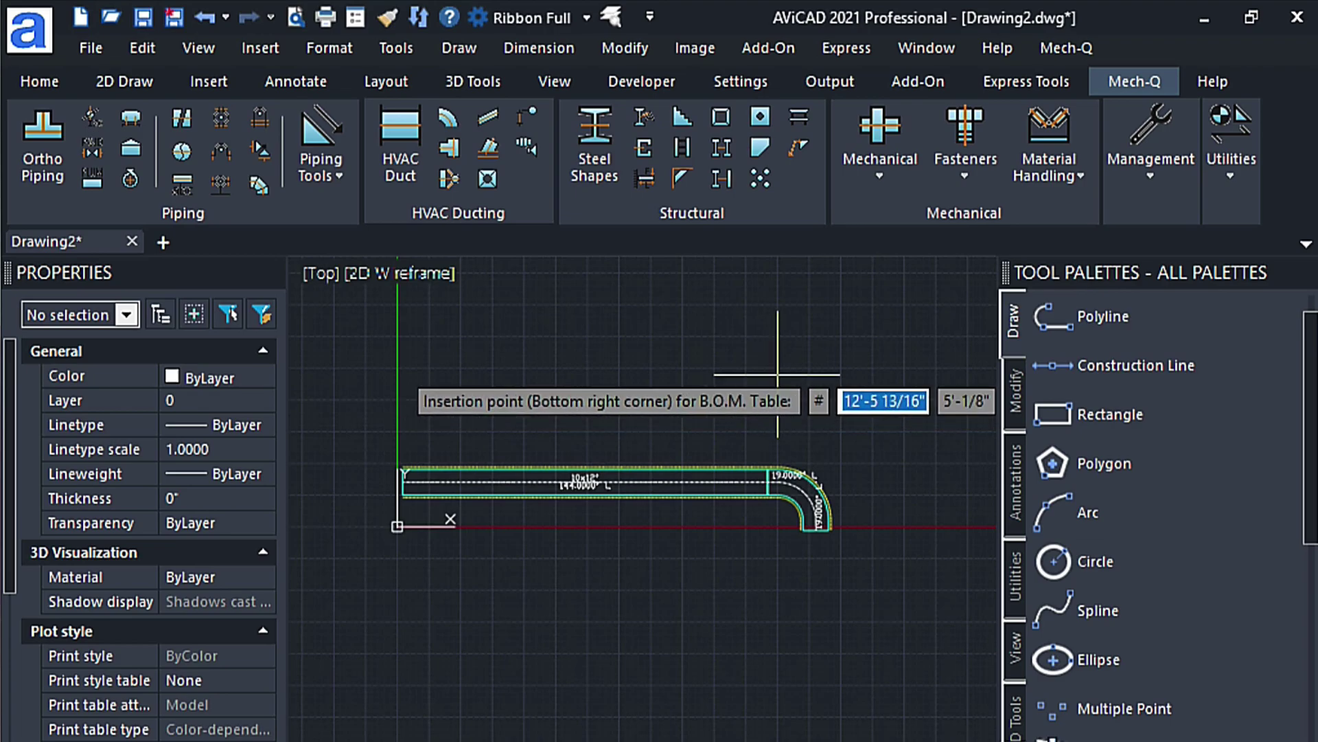
Place the B.O.M. table above the duct.
scroll(778, 374, "down", 2)
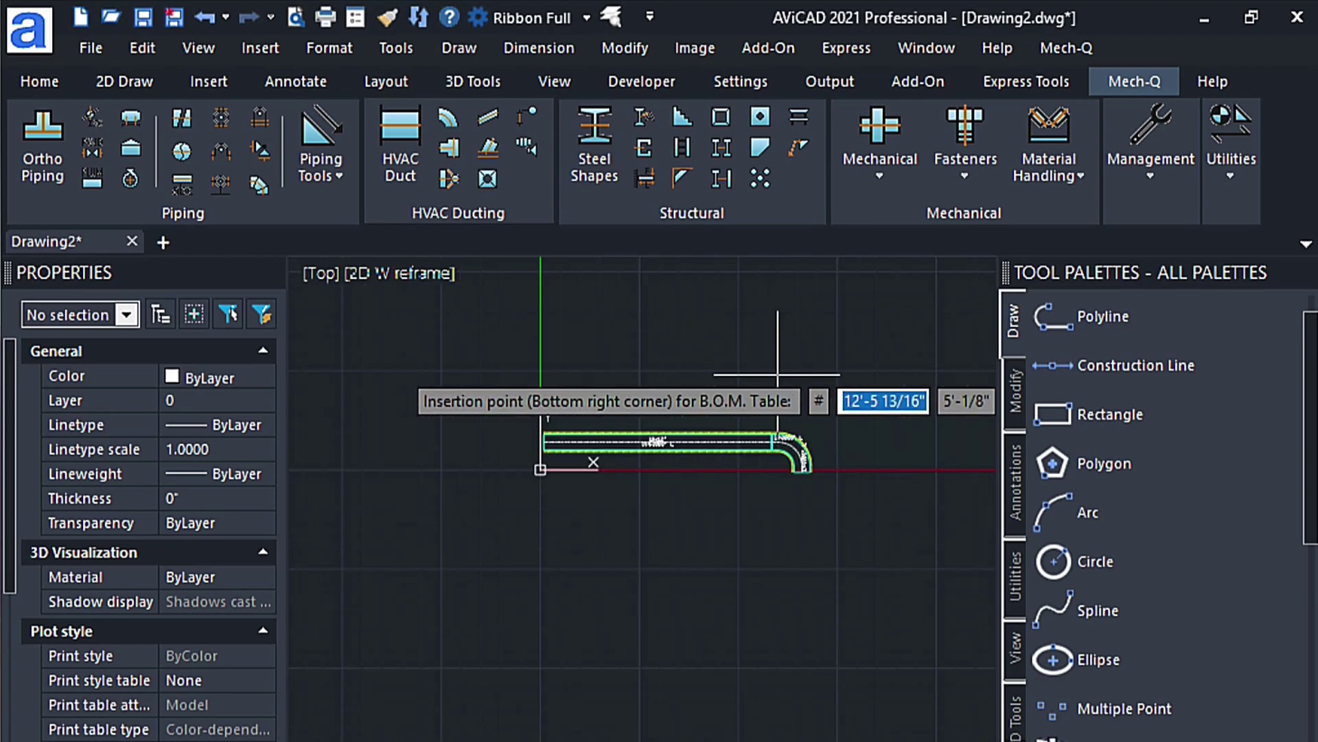
left_click(840, 327)
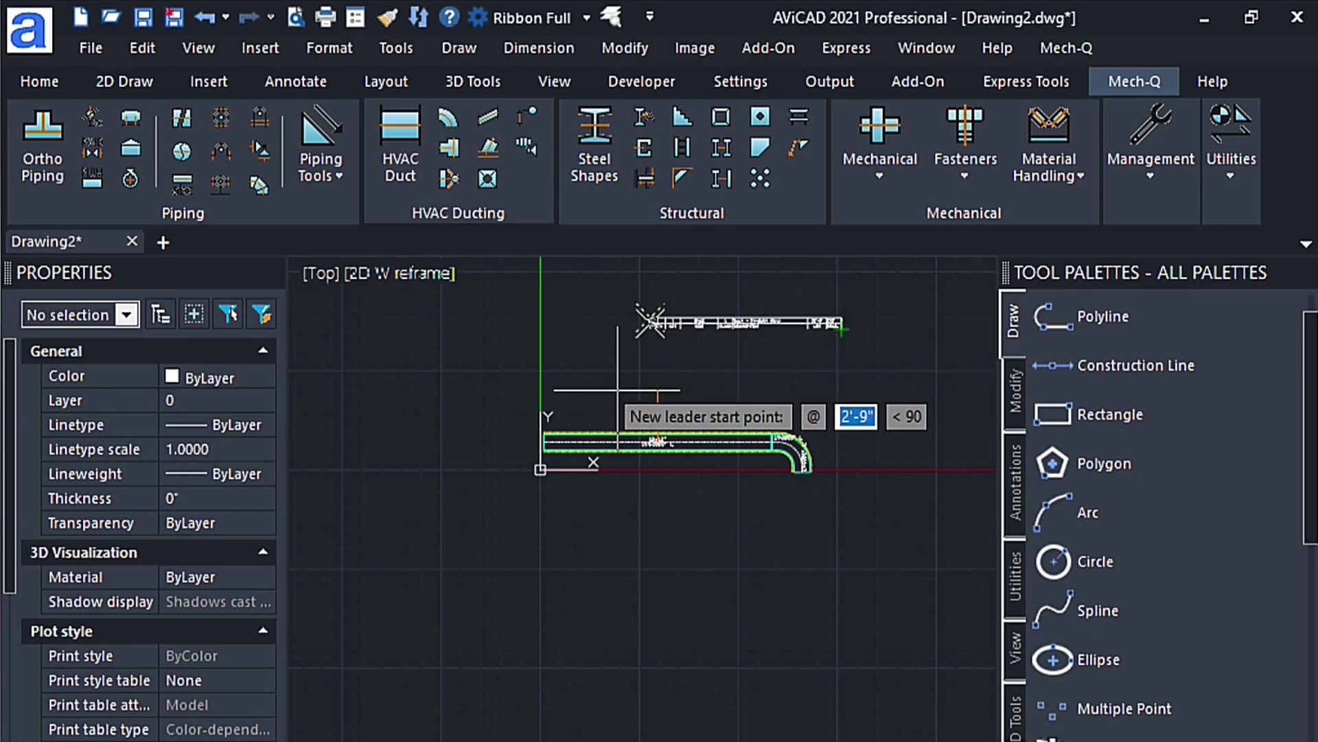
scroll(618, 389, "up", 2)
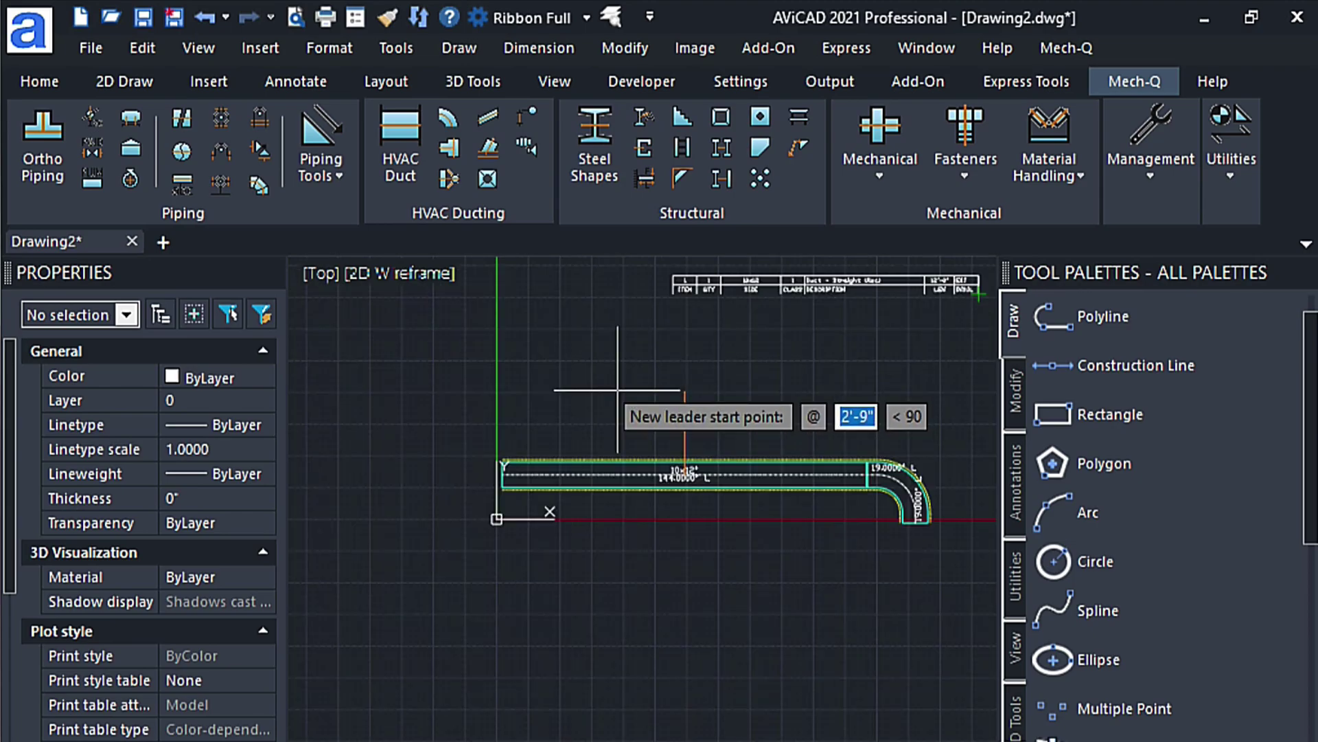
scroll(617, 389, "up", 2)
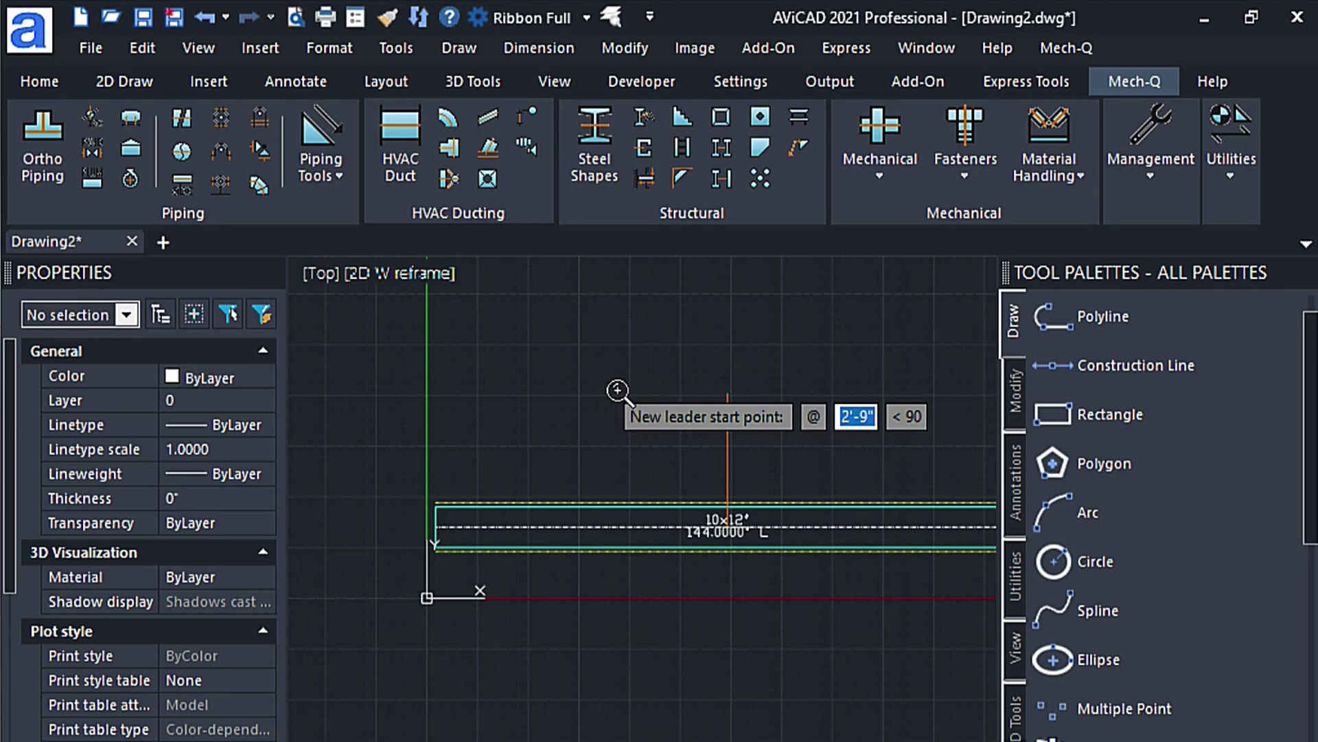
Add balloon 1 on the straight duct and balloon 2 on the elbow, then exit the utility.
left_click(728, 501)
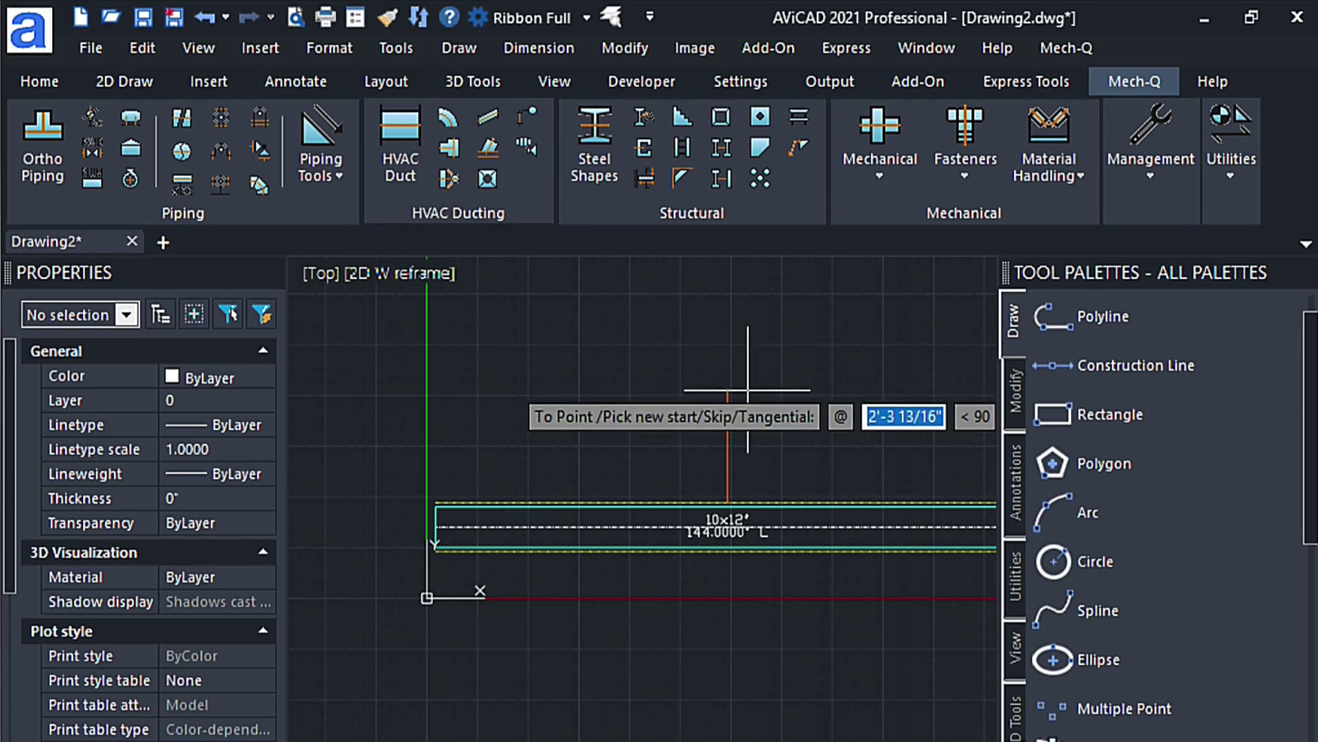
left_click(728, 419)
key("Return")
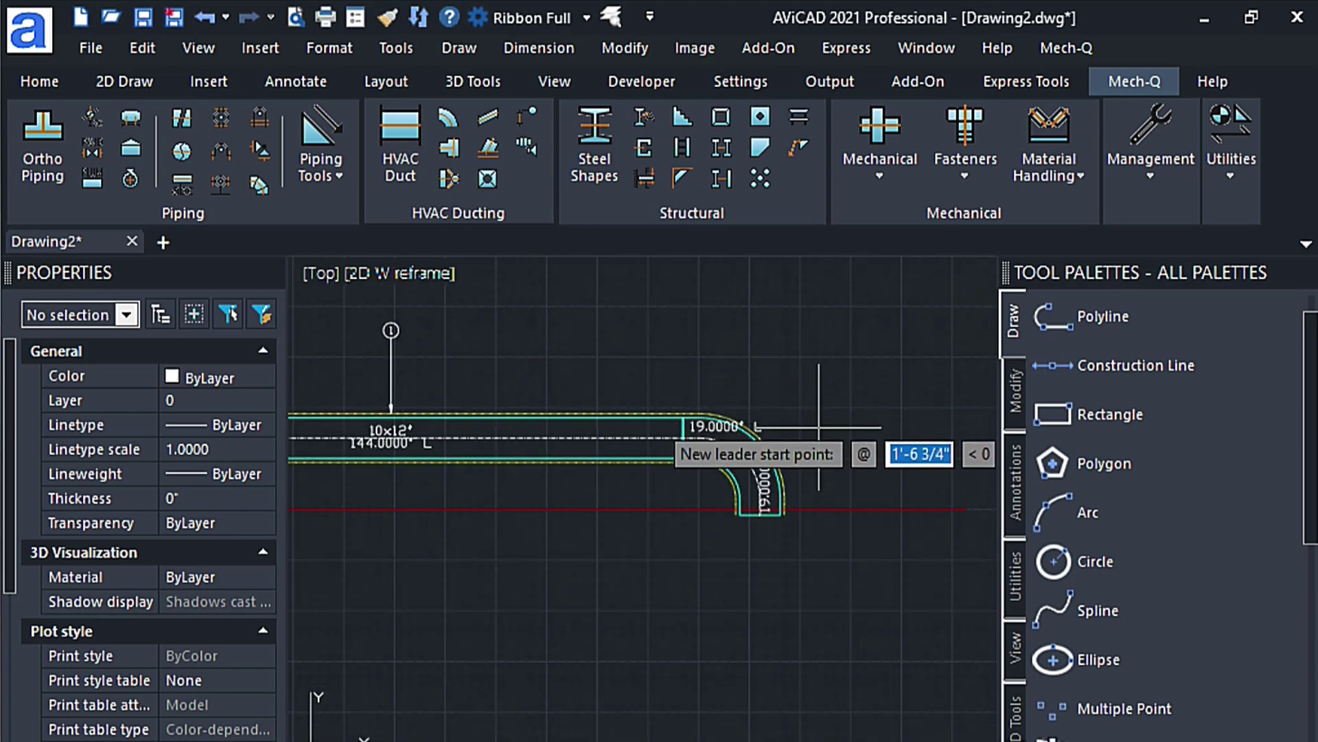
left_click(758, 438)
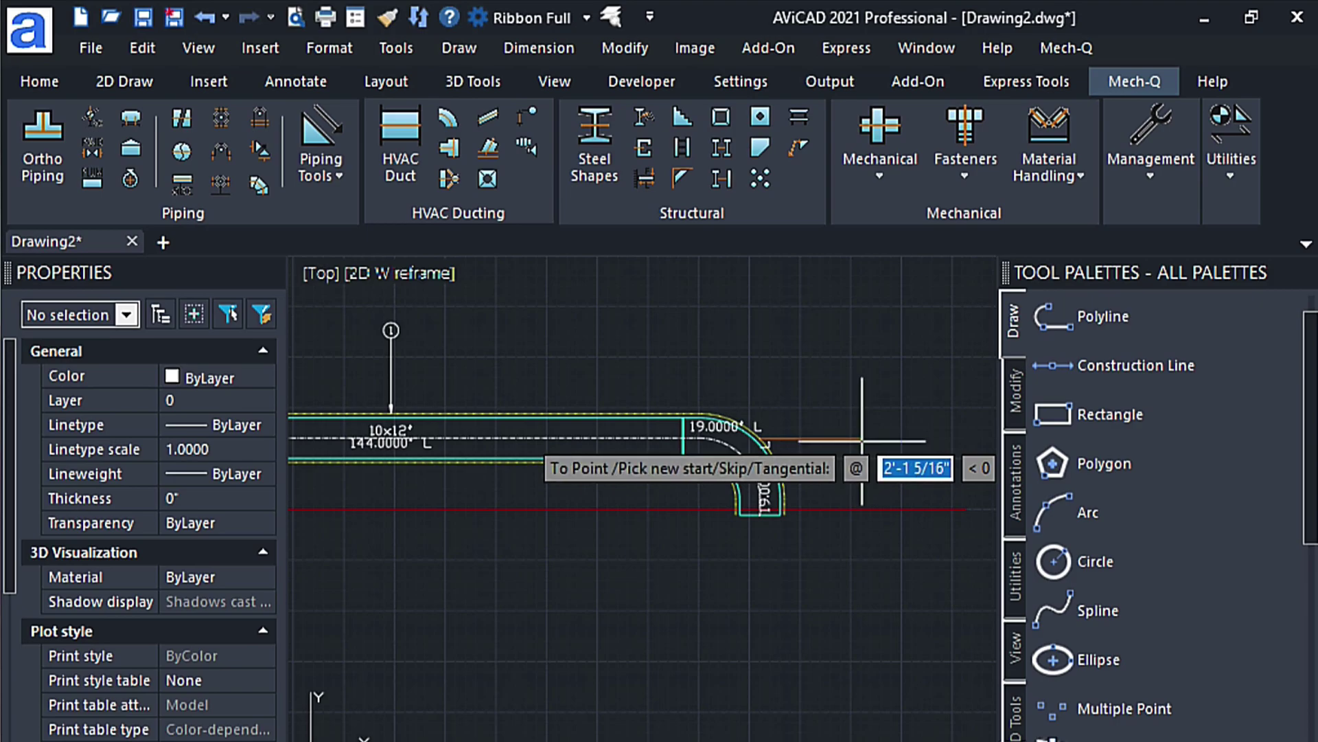
left_click(864, 500)
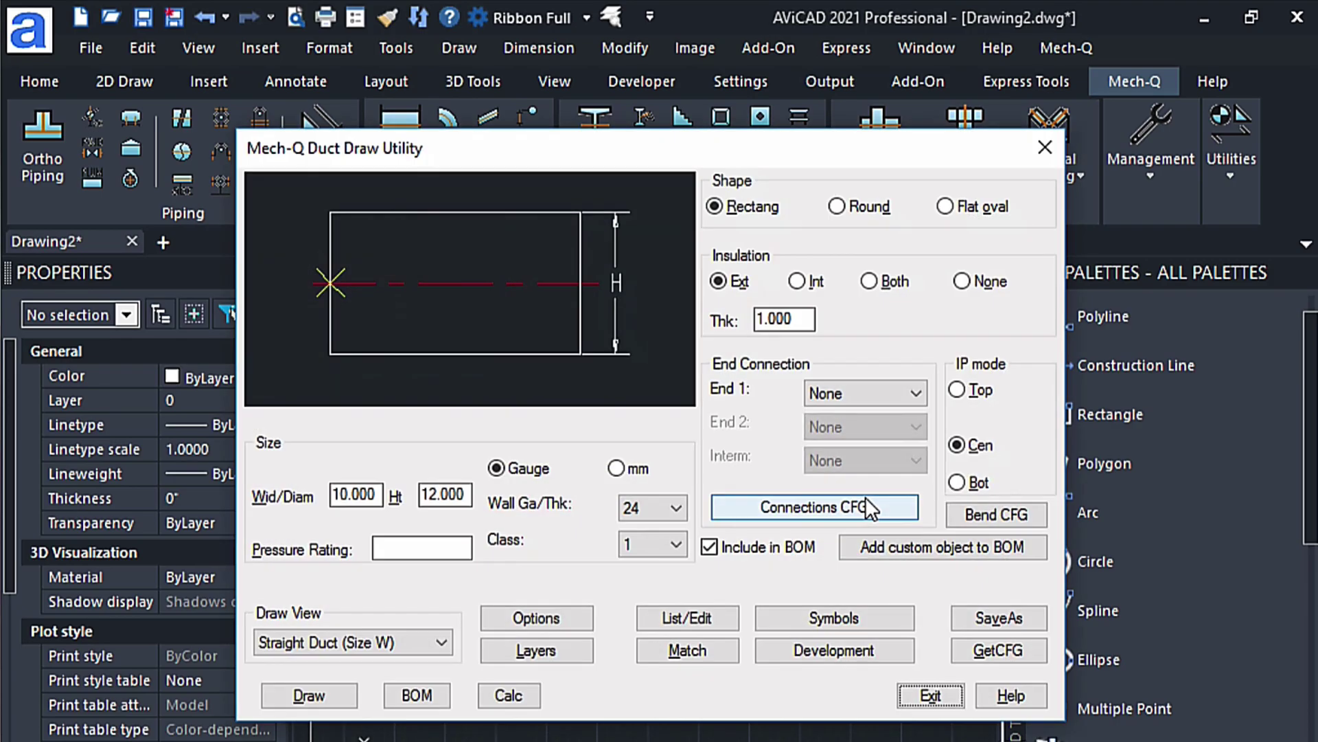
left_click(924, 695)
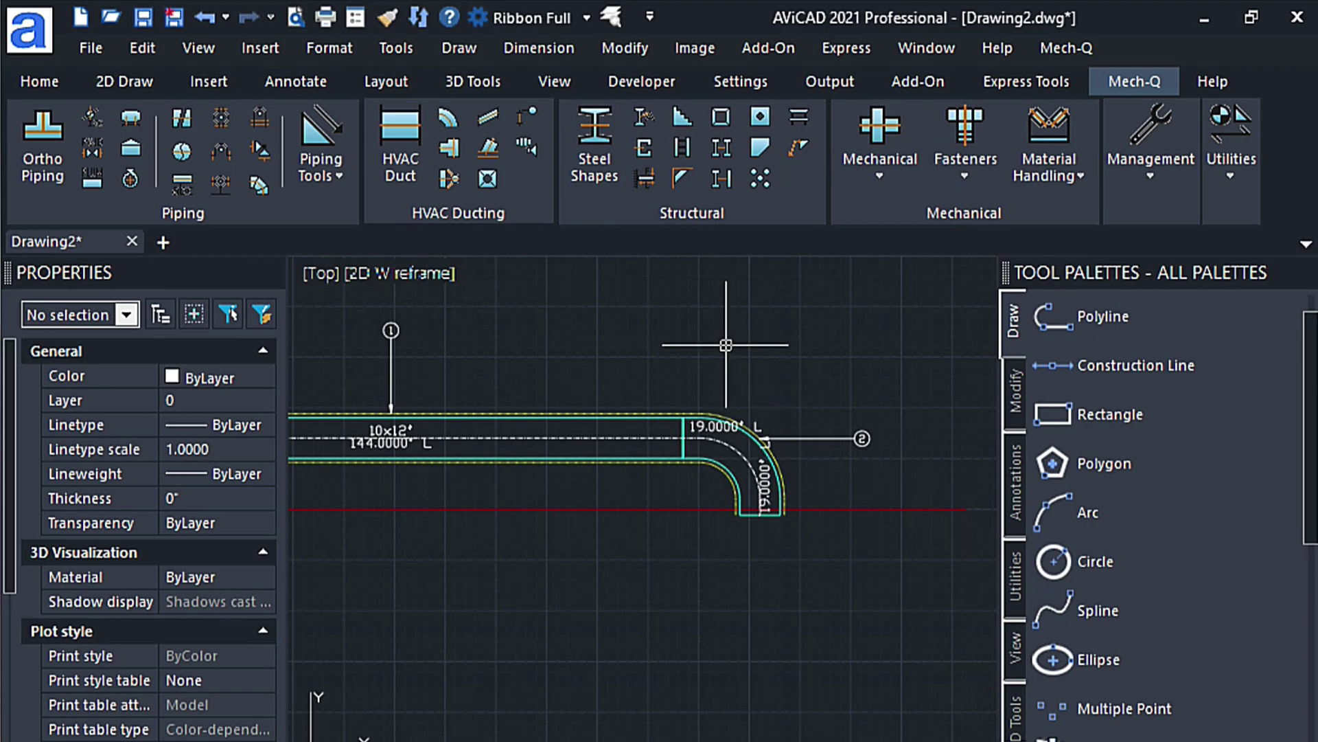
mouse_move(737, 363)
middle_mouse_down()
mouse_move(711, 496)
mouse_move(727, 689)
middle_mouse_up()
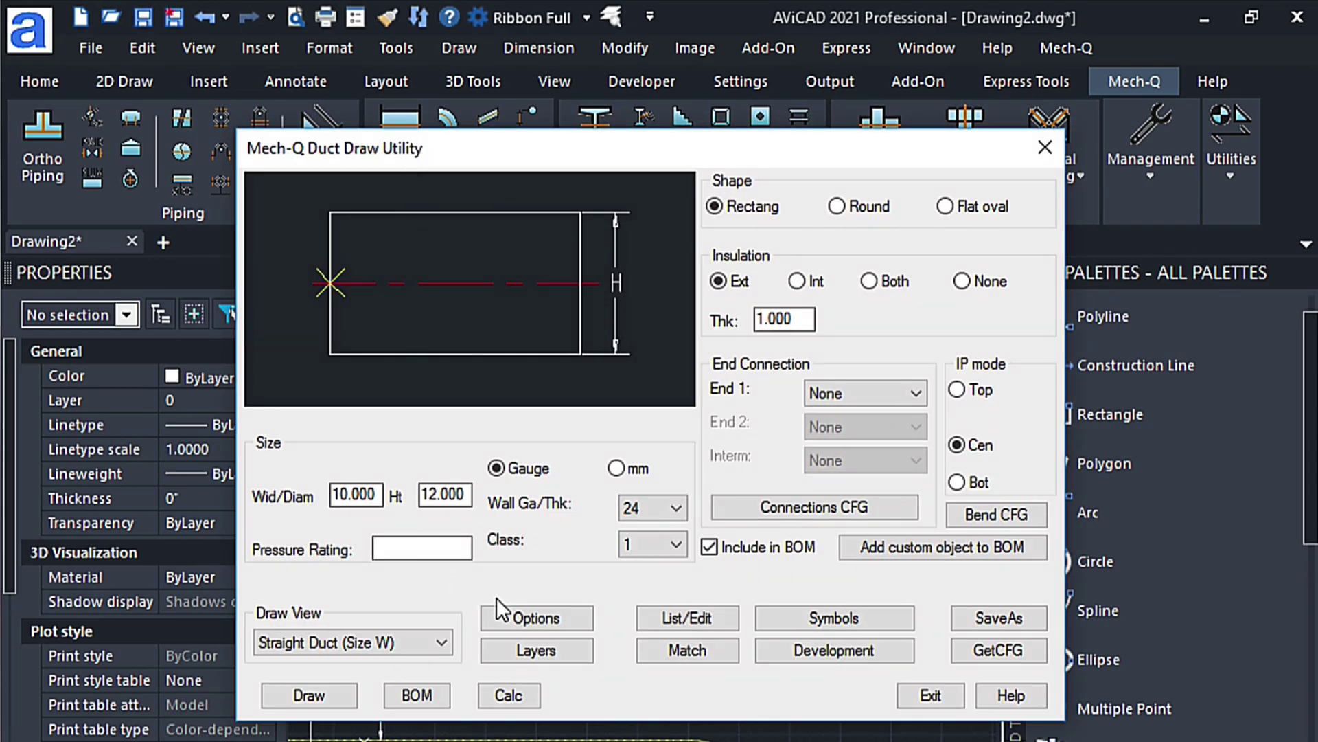
left_click(437, 690)
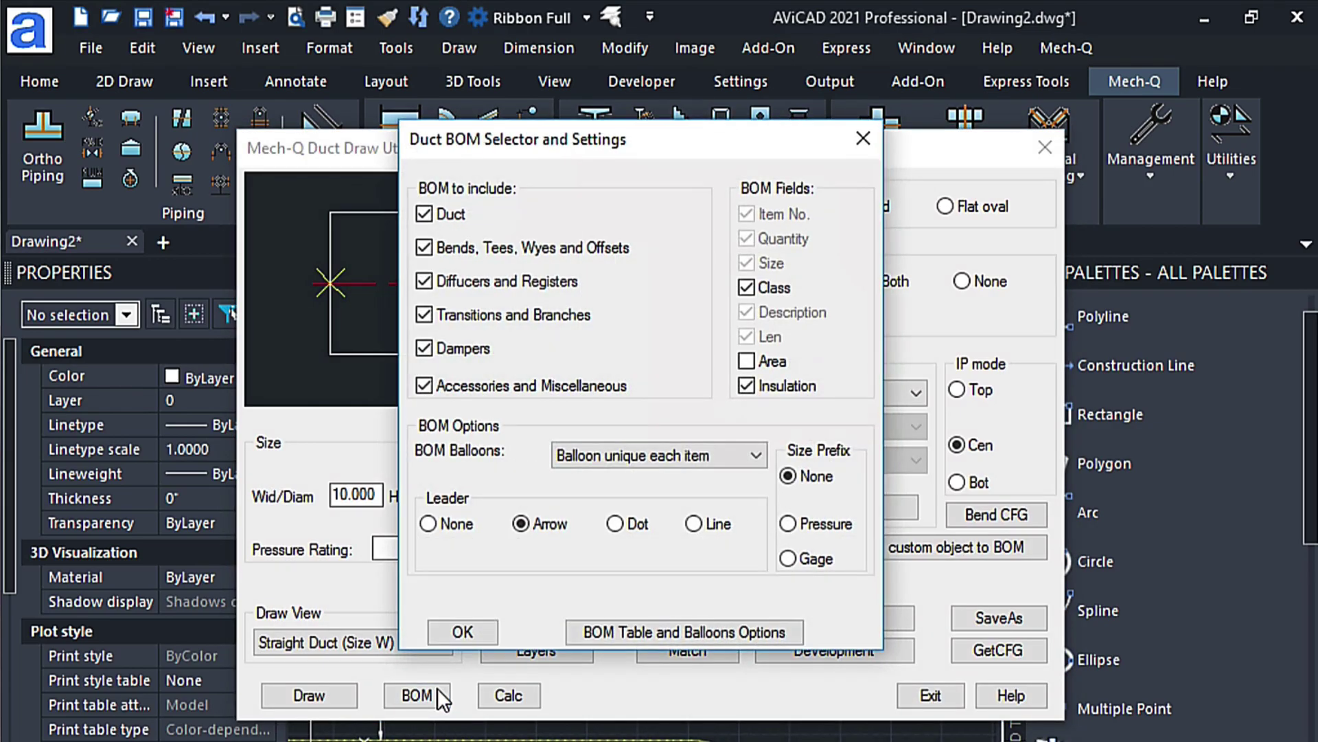
left_click(613, 628)
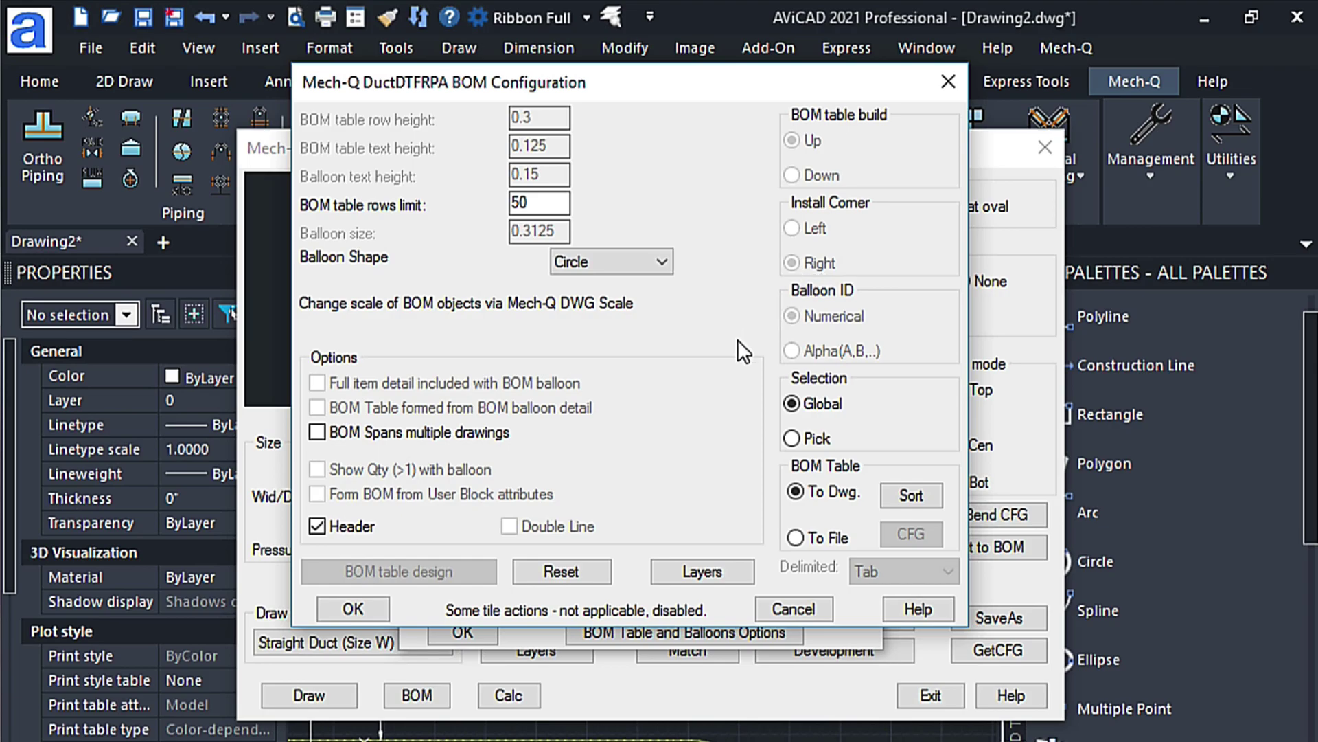
left_click(661, 262)
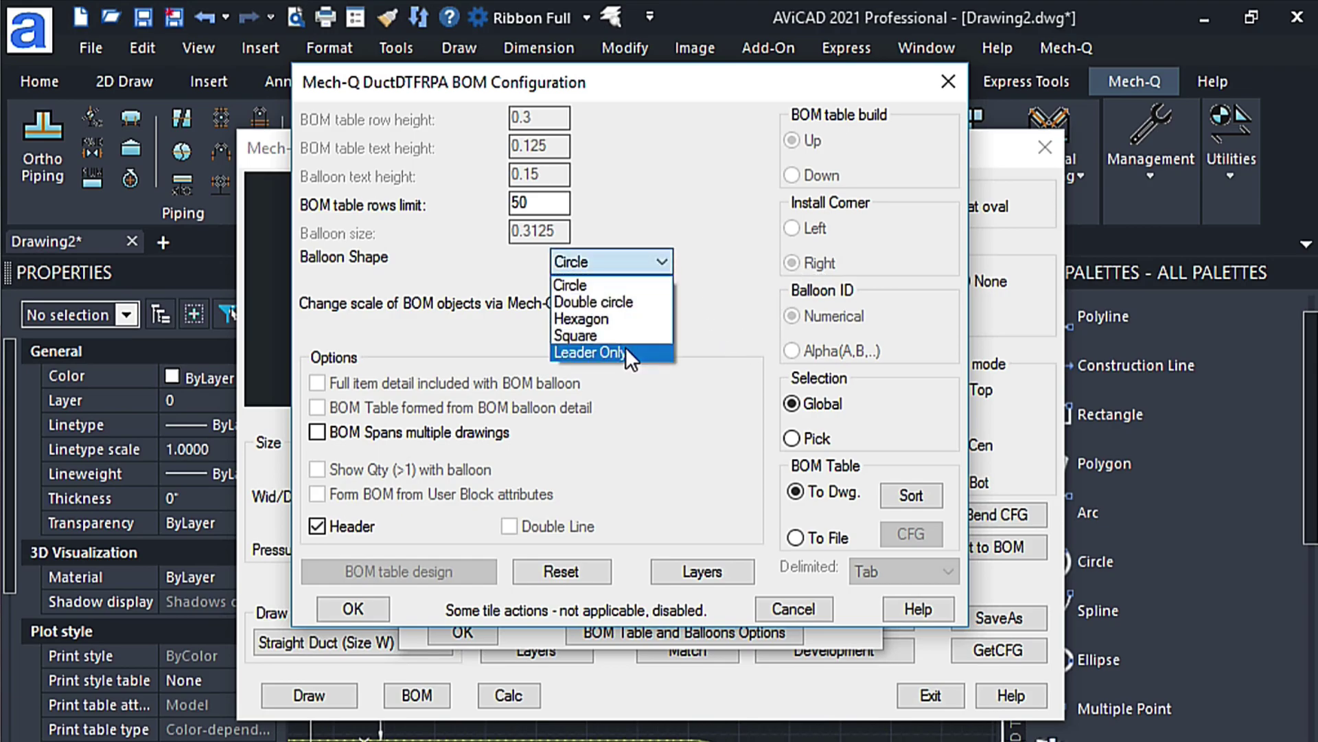
left_click(640, 260)
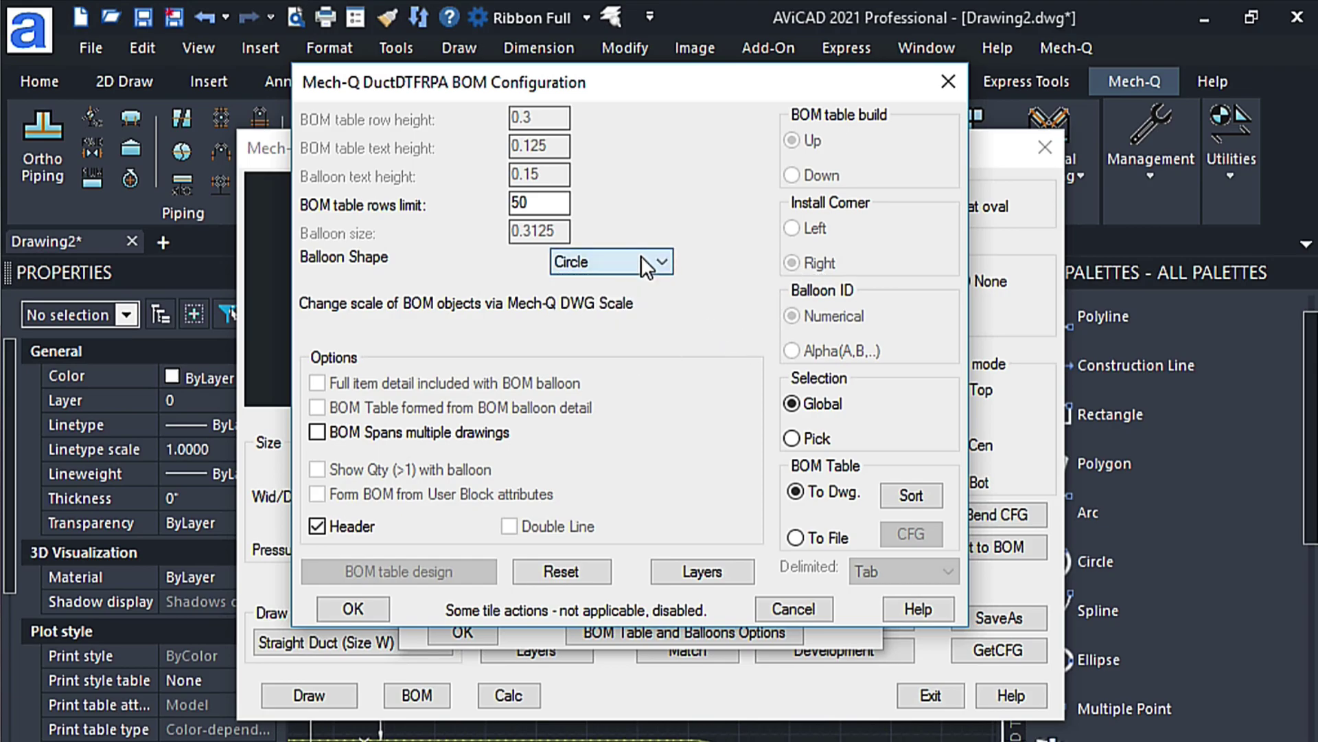
left_click(953, 72)
left_click(863, 140)
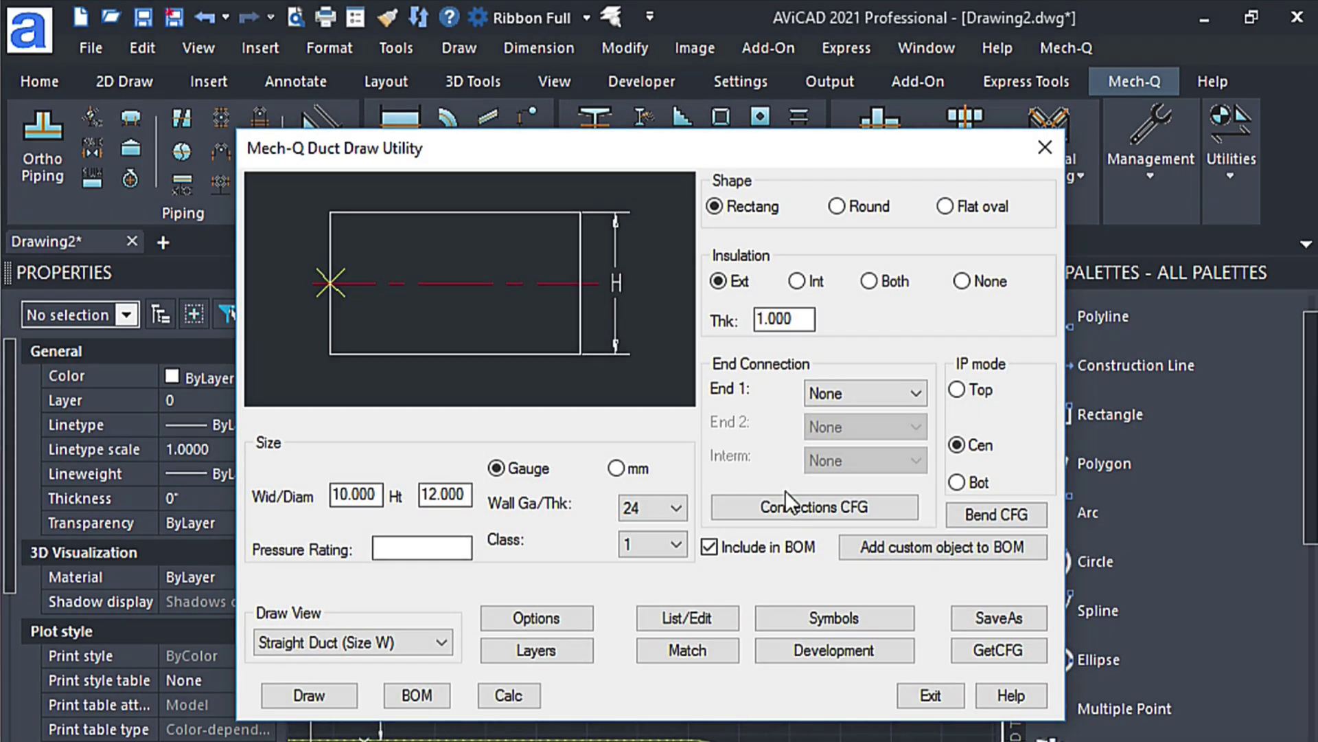